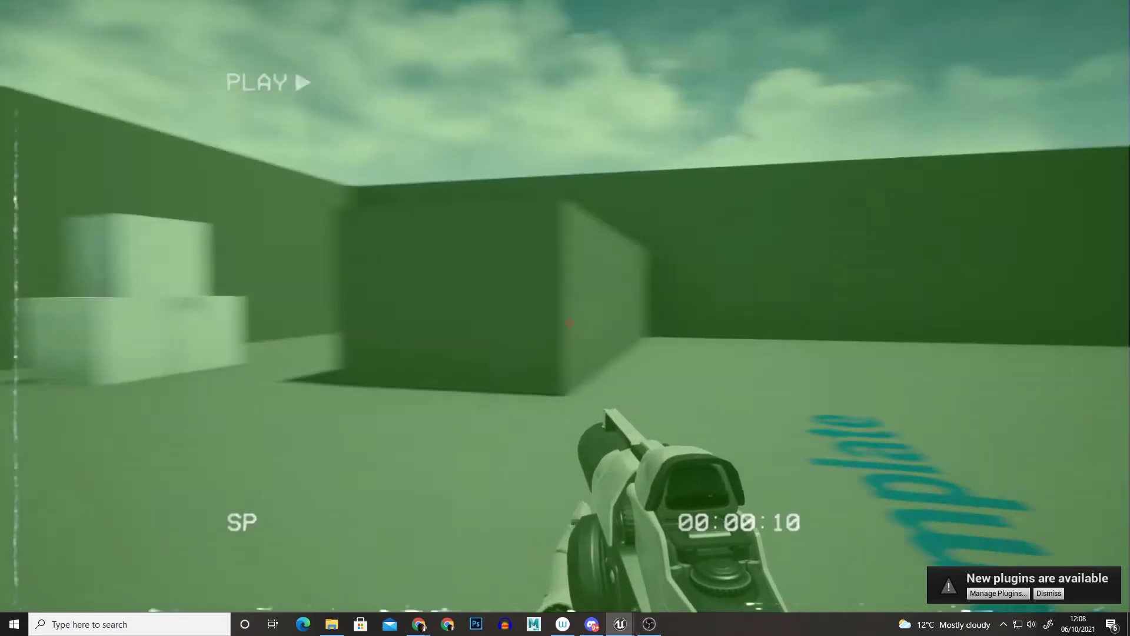
Step: Walk around the first-person level to preview the finished VHS overlay effect in play mode
key("w")
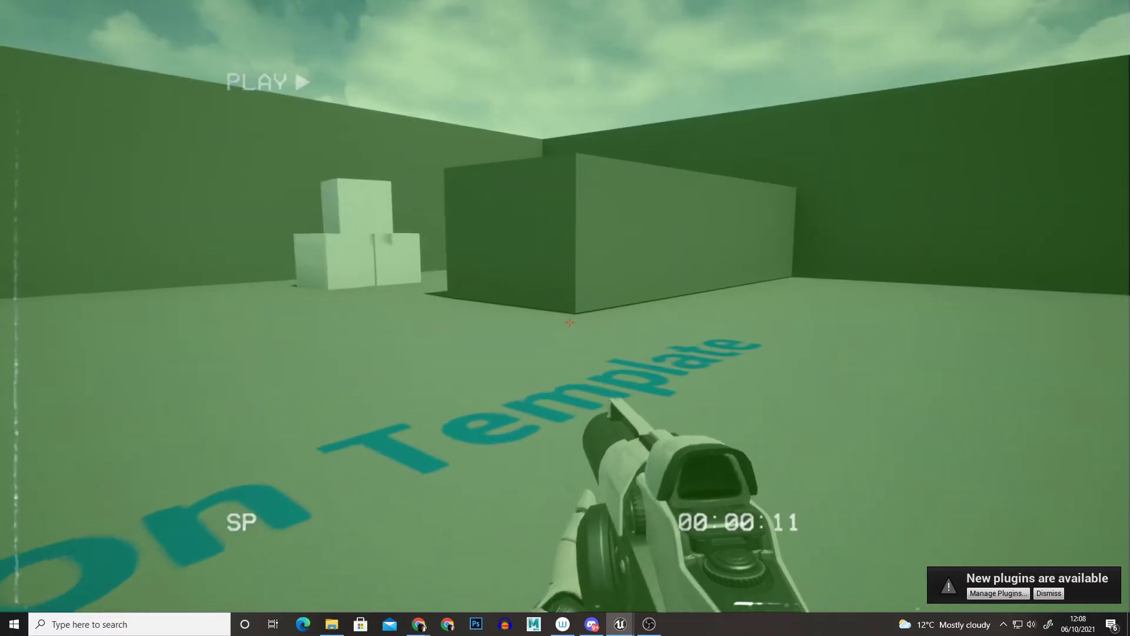
key("w")
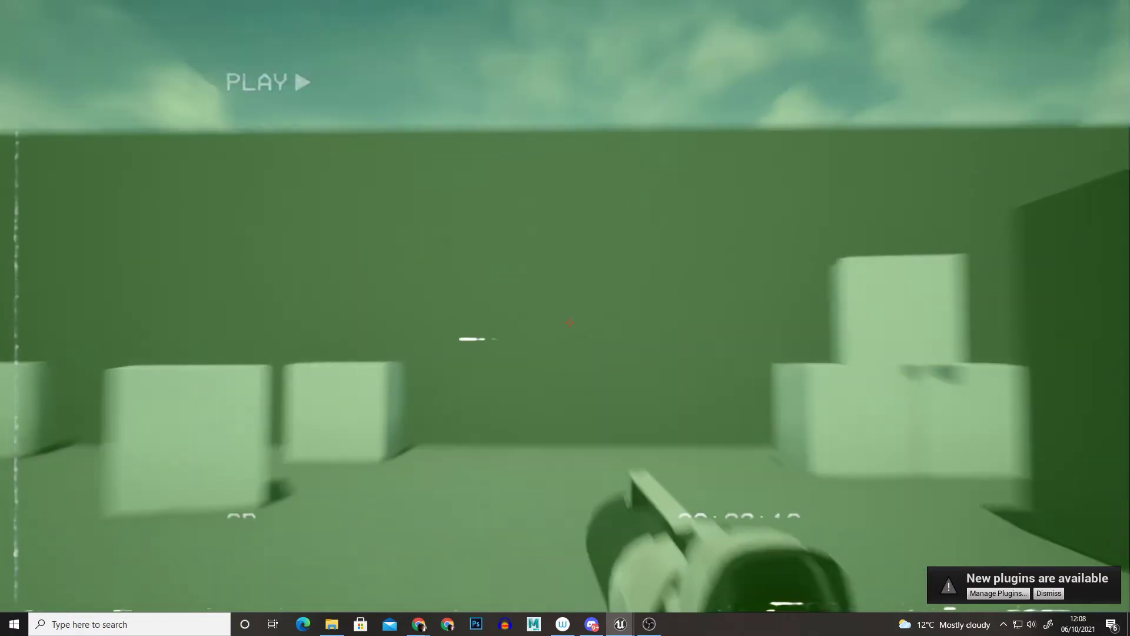
key("s")
key("w")
key("s")
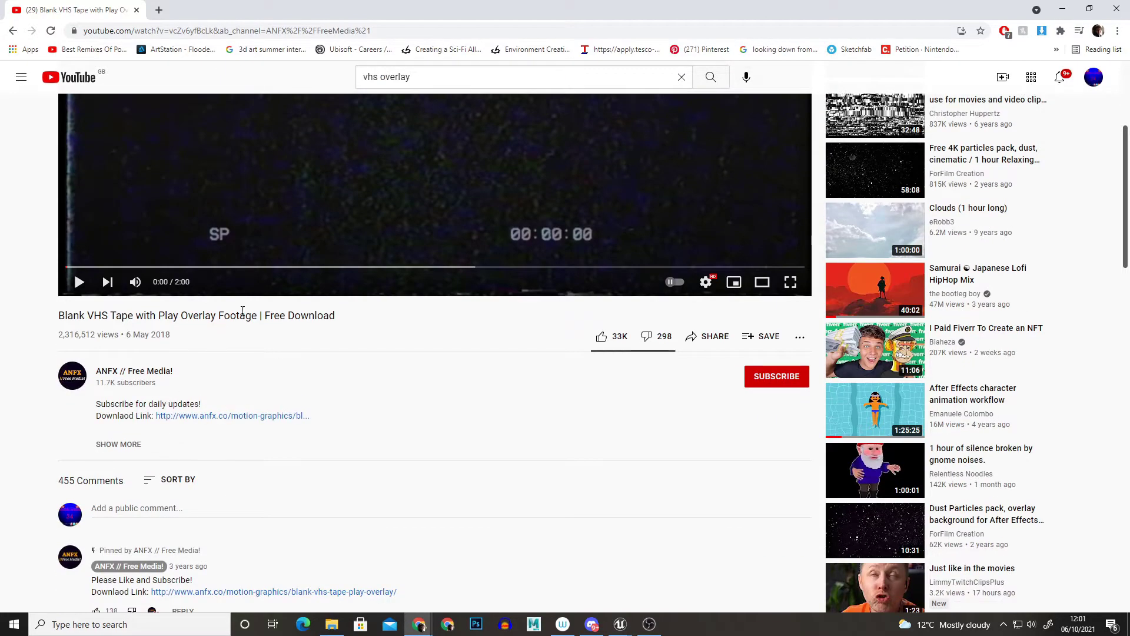
Step: Switch from the browser to Unreal Editor and import the Blank VHS Tape with Play Overlay video into the VHS_Overlay folder
scroll(310, 361, "up", 3)
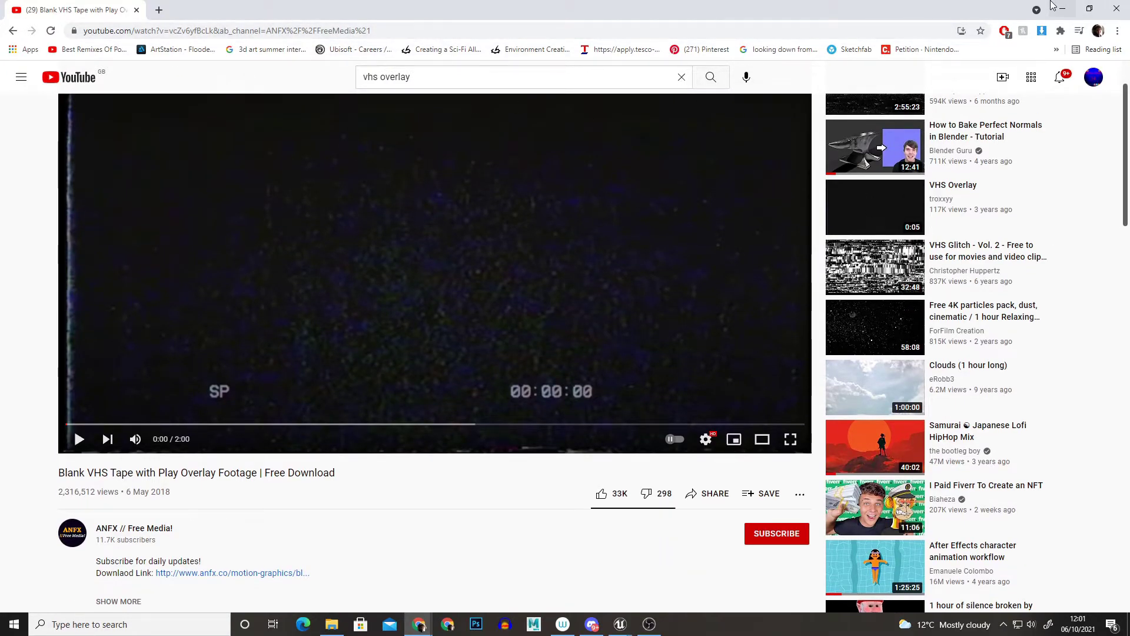
left_click(1054, 6)
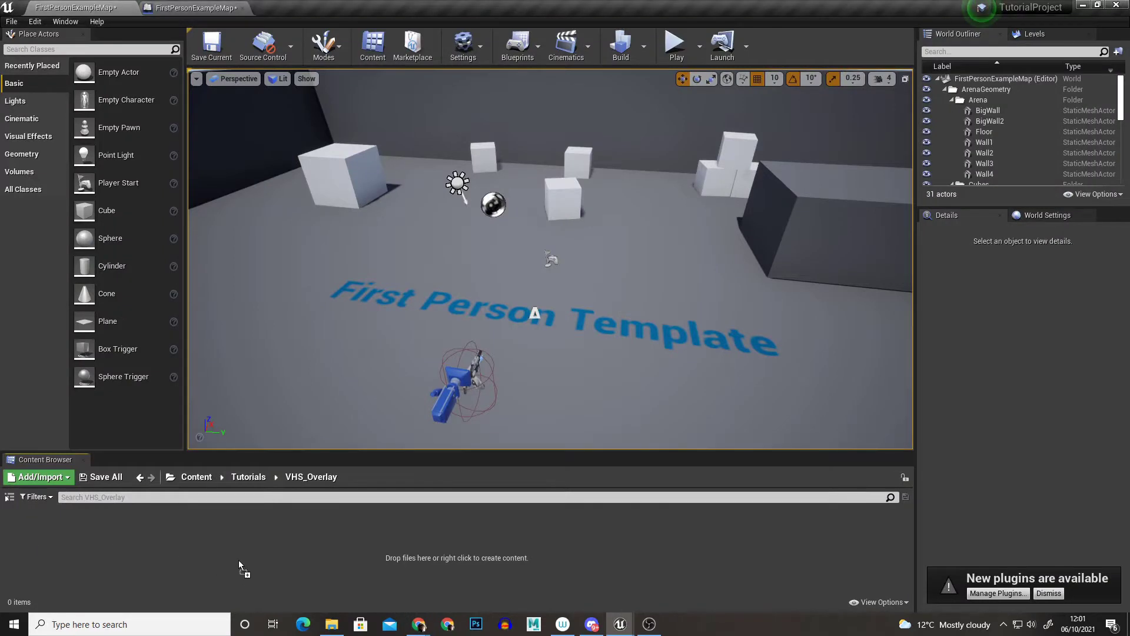
left_click_drag(238, 560, 254, 539)
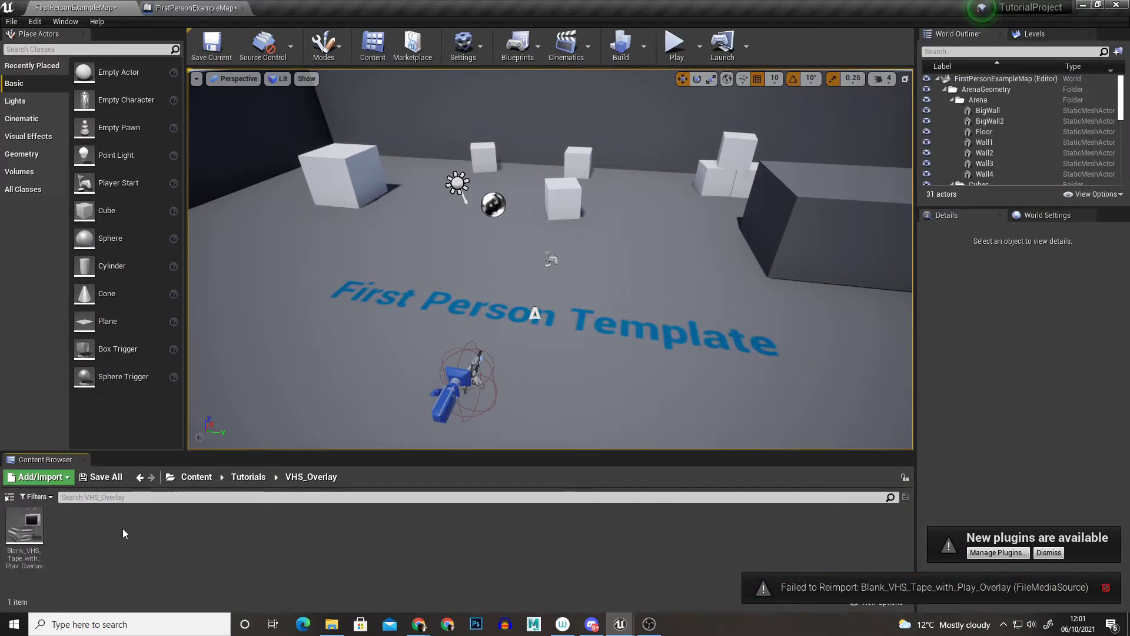
Step: Create a Media Player named MP_VHS with a linked video output MediaTexture asset, replacing the existing object of the same name
right_click(137, 529)
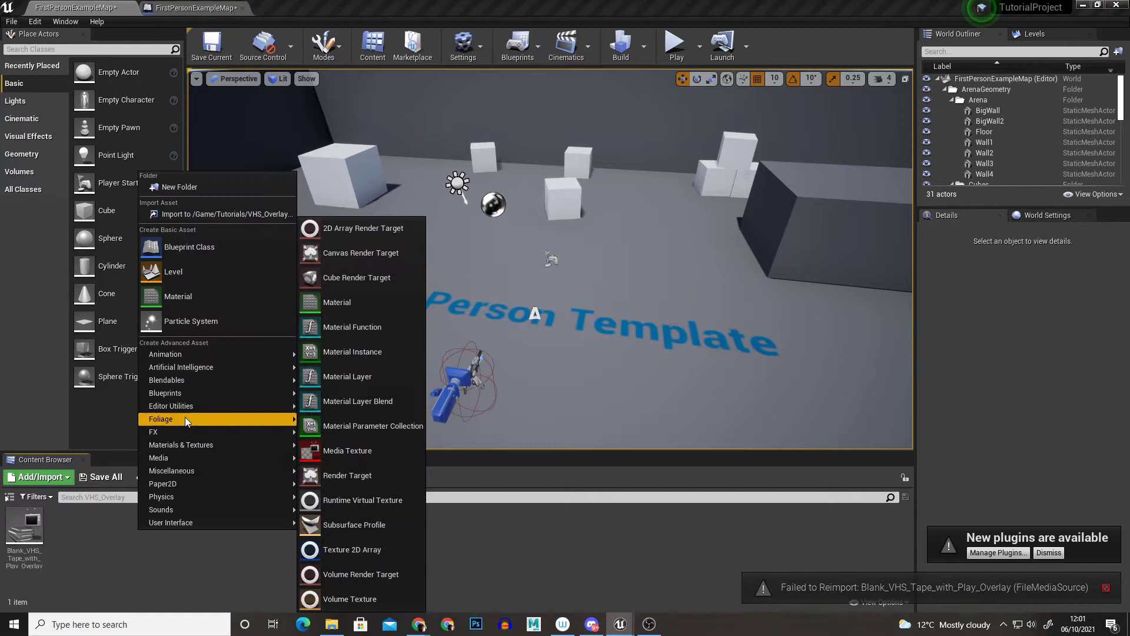
mouse_move(178, 455)
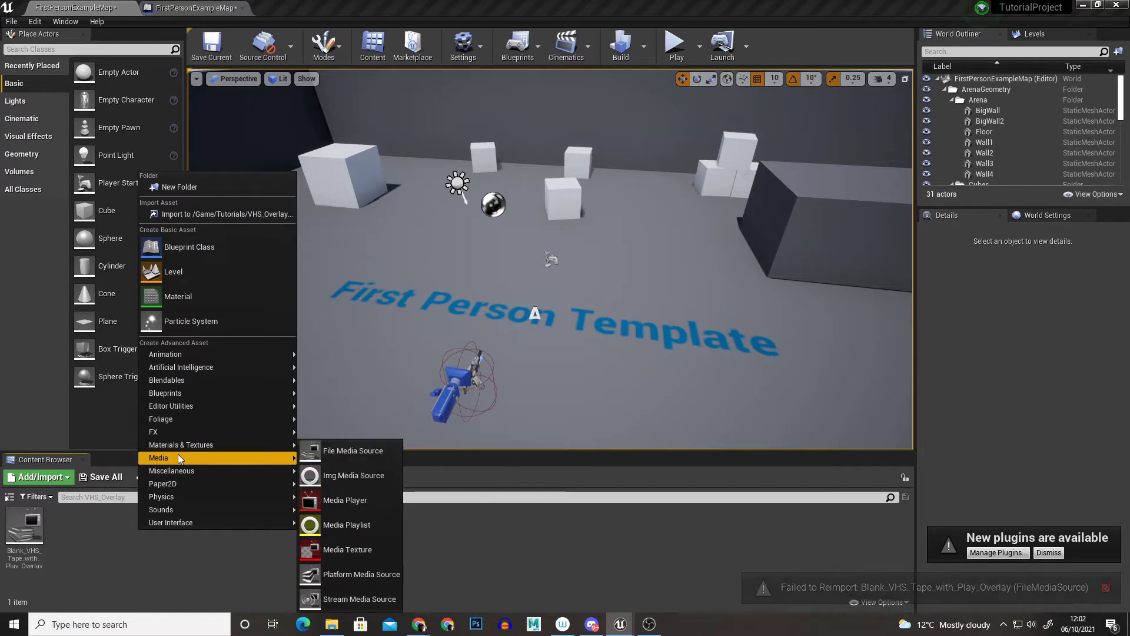
left_click(369, 502)
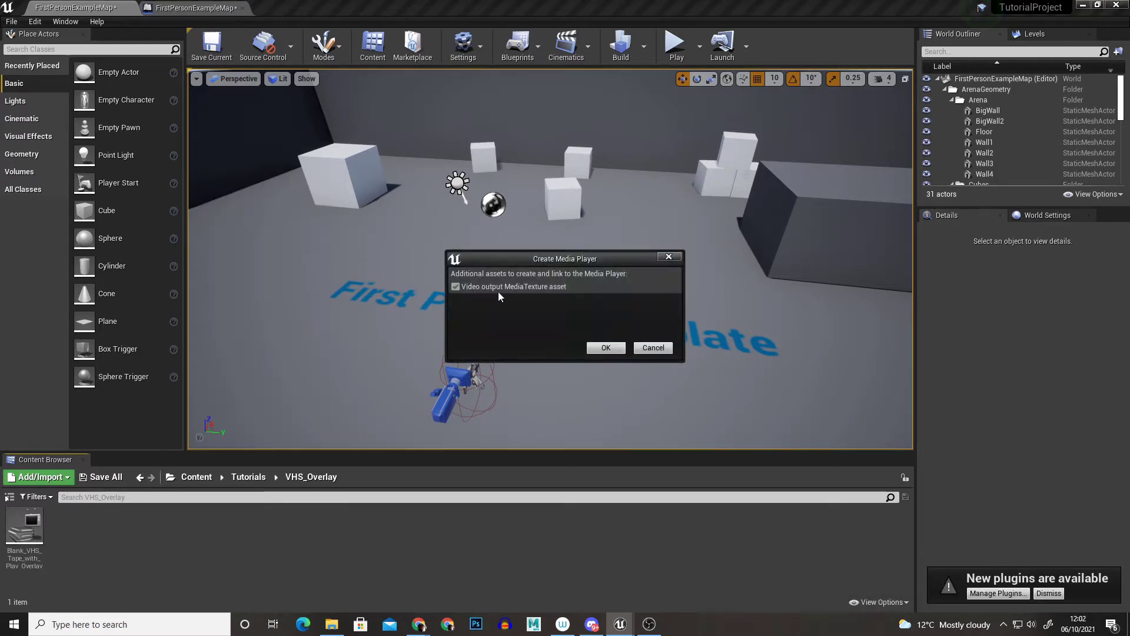
left_click(597, 345)
type("M")
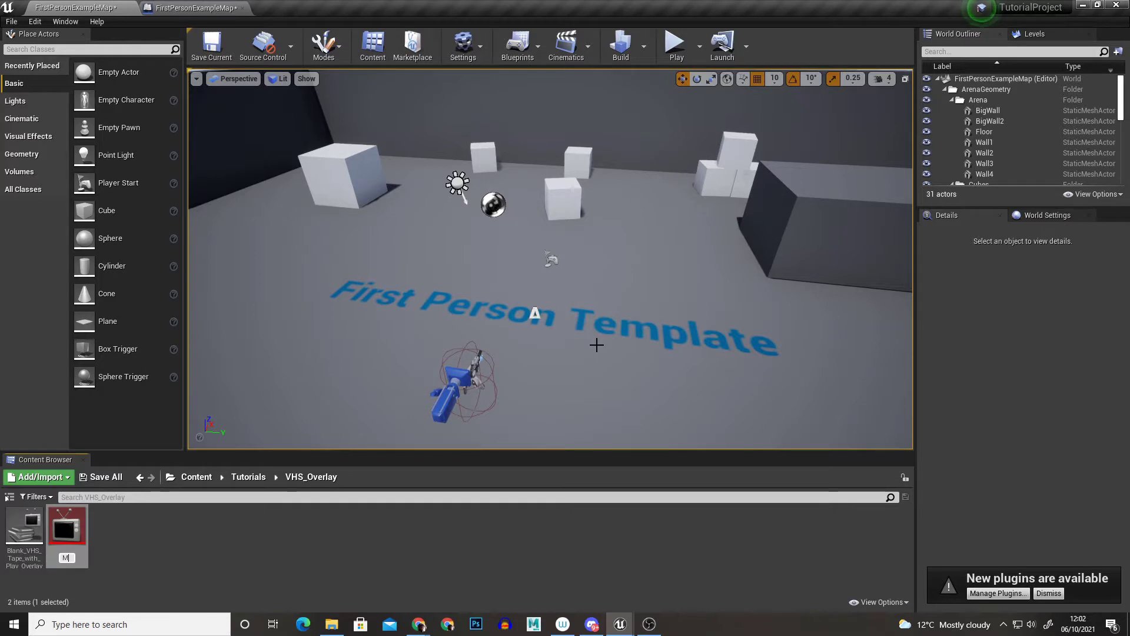
type("P_VHS")
key("Return")
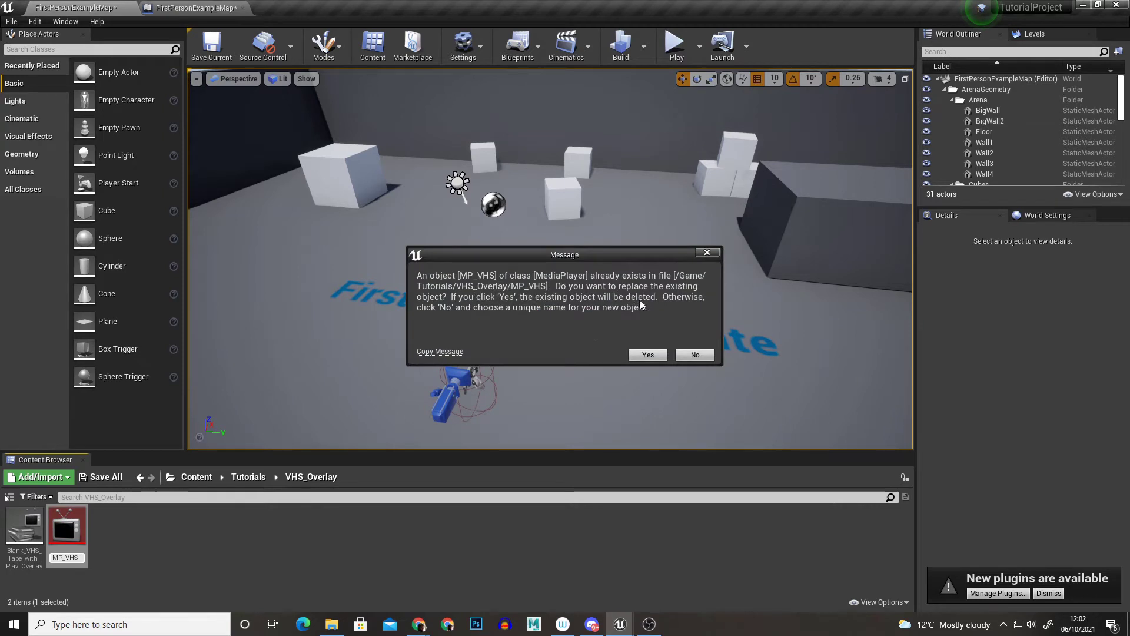
left_click(648, 355)
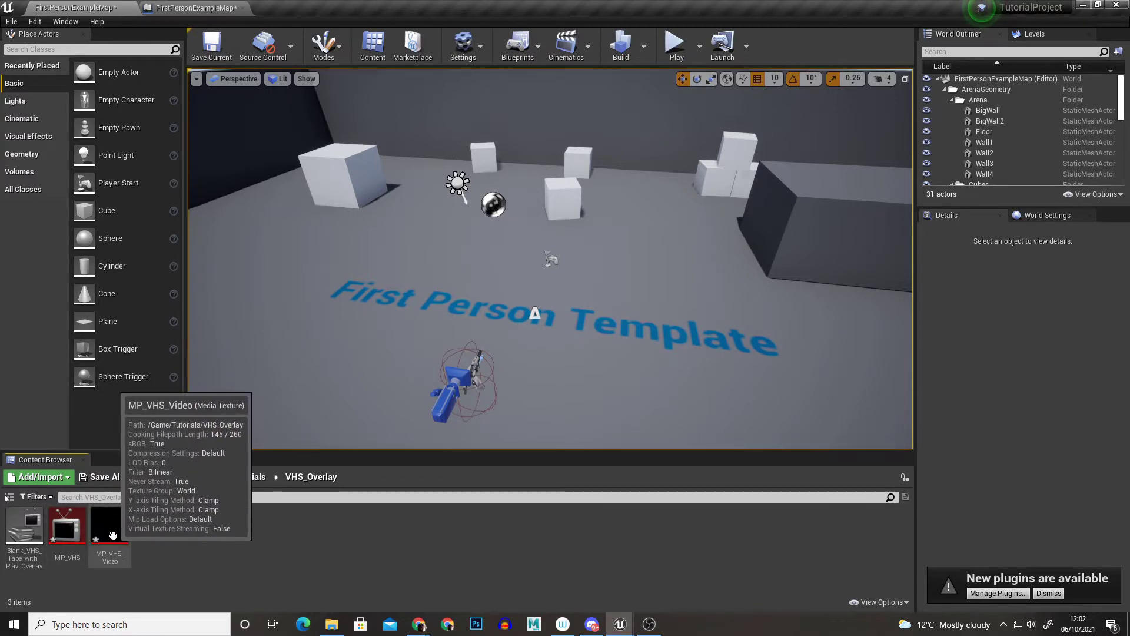
Step: Open MP_VHS, load the Blank_VHS_Tape_with_Play_Overlay source in it, try to save the asset, and close its editor
double_click(78, 525)
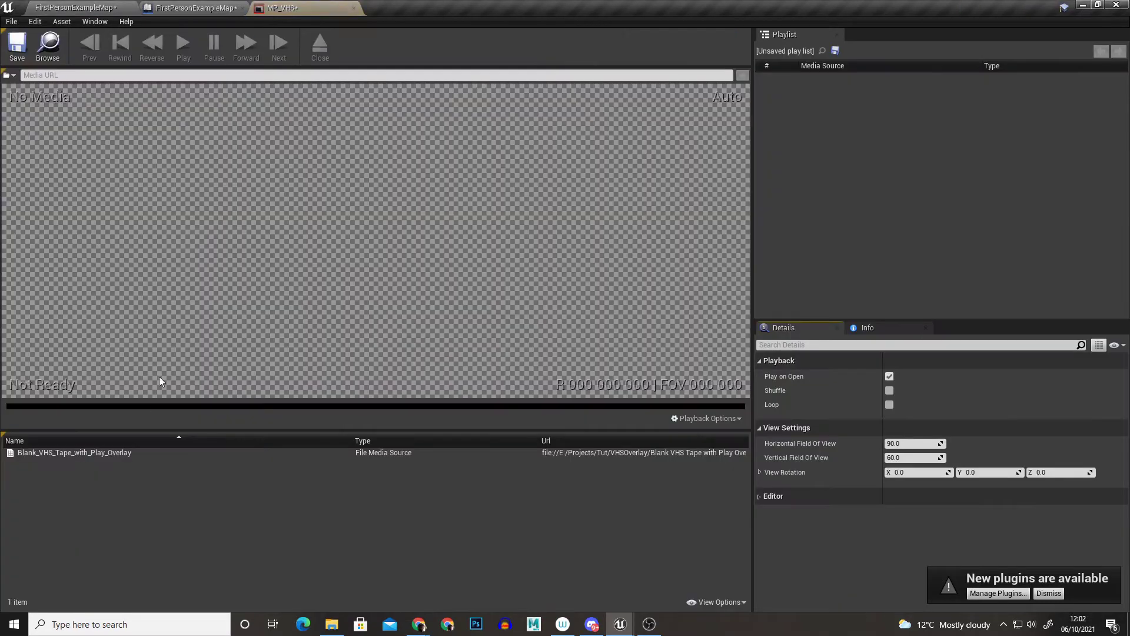
double_click(80, 450)
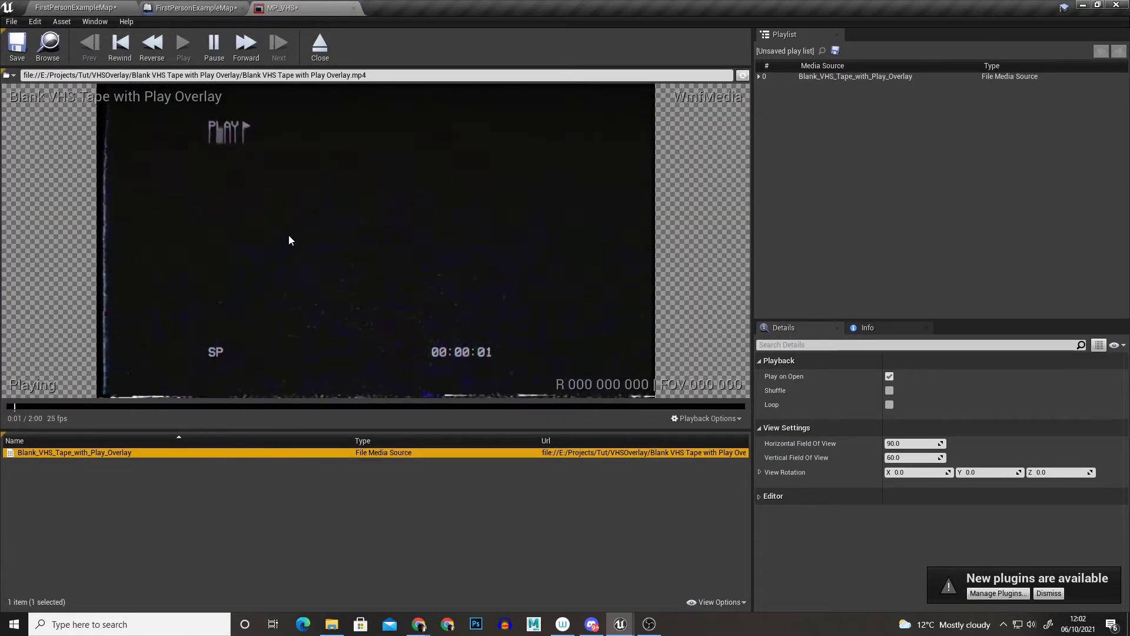
left_click(17, 46)
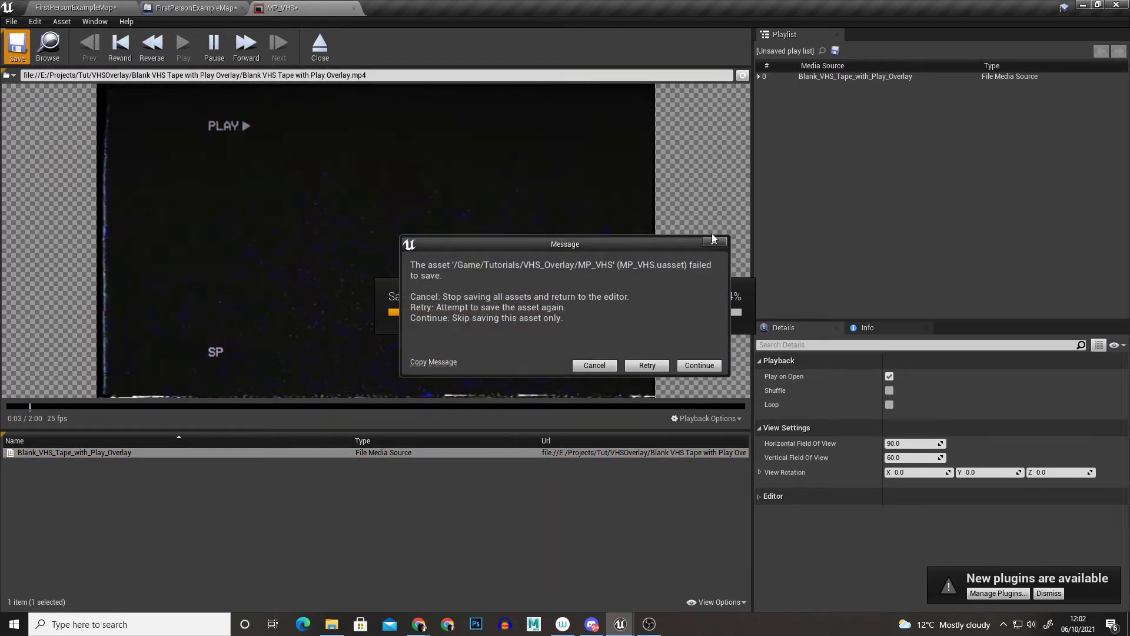
left_click(713, 241)
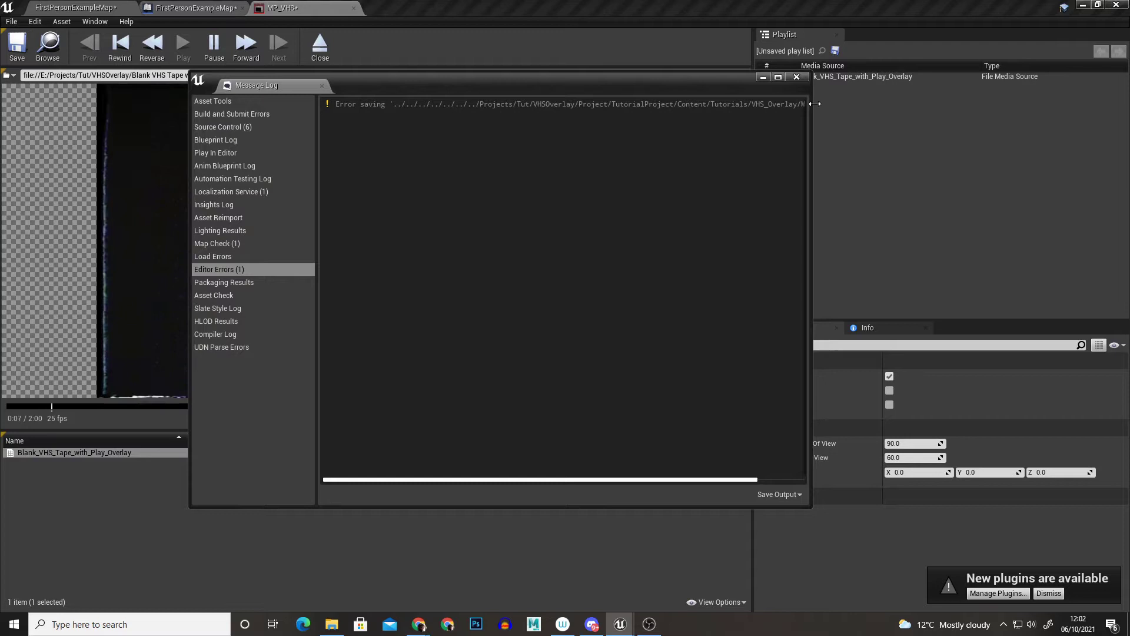
left_click(796, 76)
left_click(353, 8)
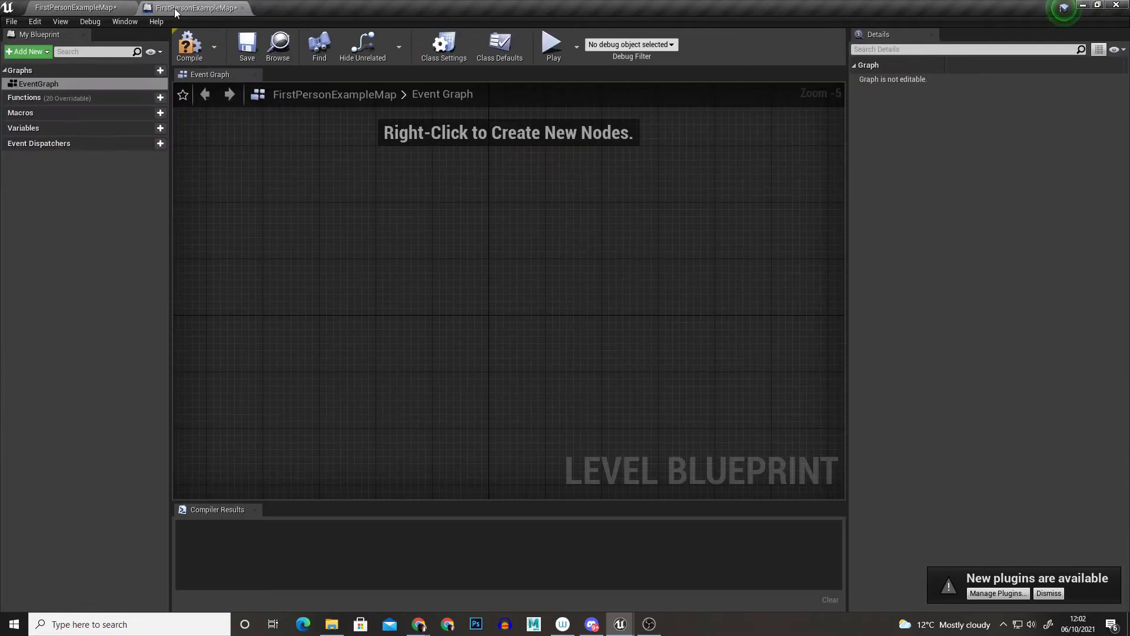
Step: Generate a material from the MP_VHS_Video media texture by applying it to a temporary plane in the level, and delete the plane
left_click(109, 8)
key("alt+Tab")
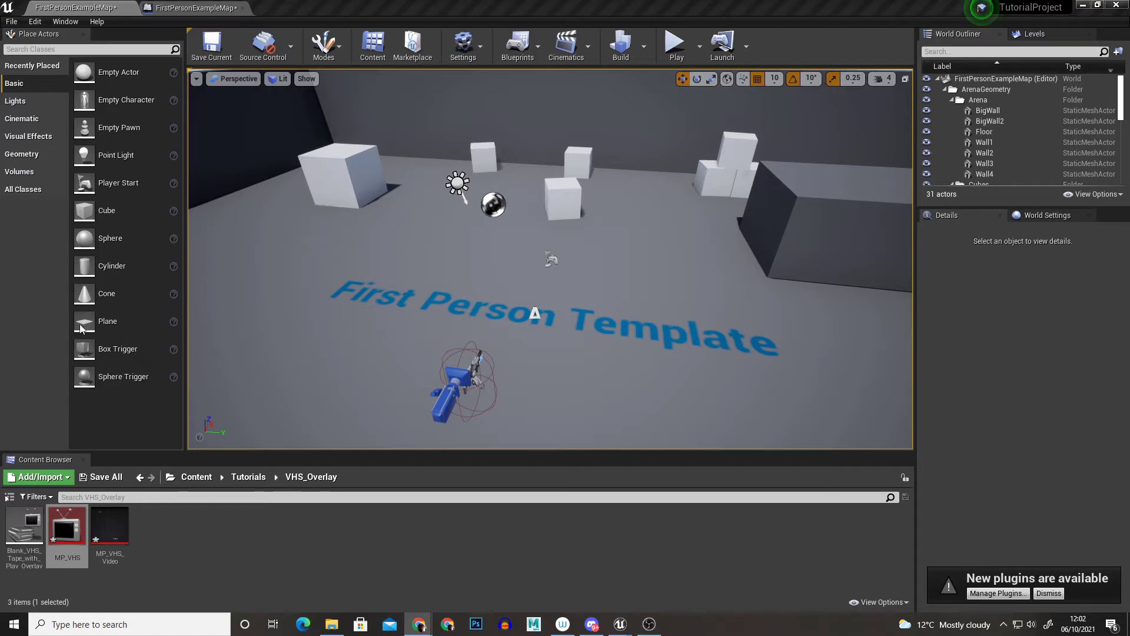
left_click_drag(84, 323, 462, 297)
key("f")
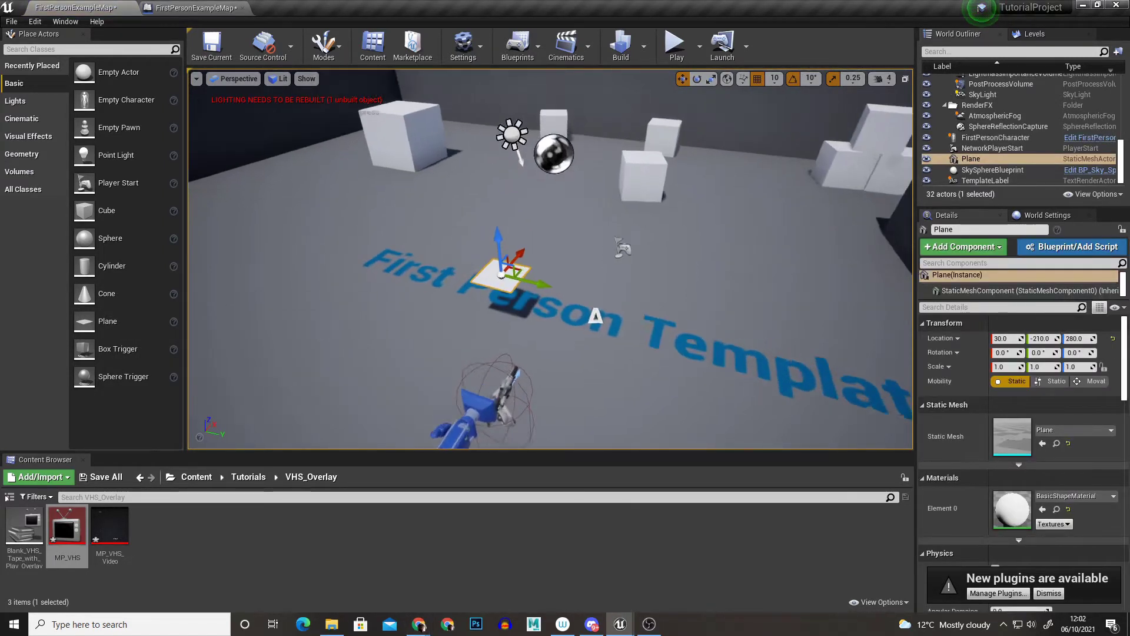
left_click_drag(110, 525, 462, 303)
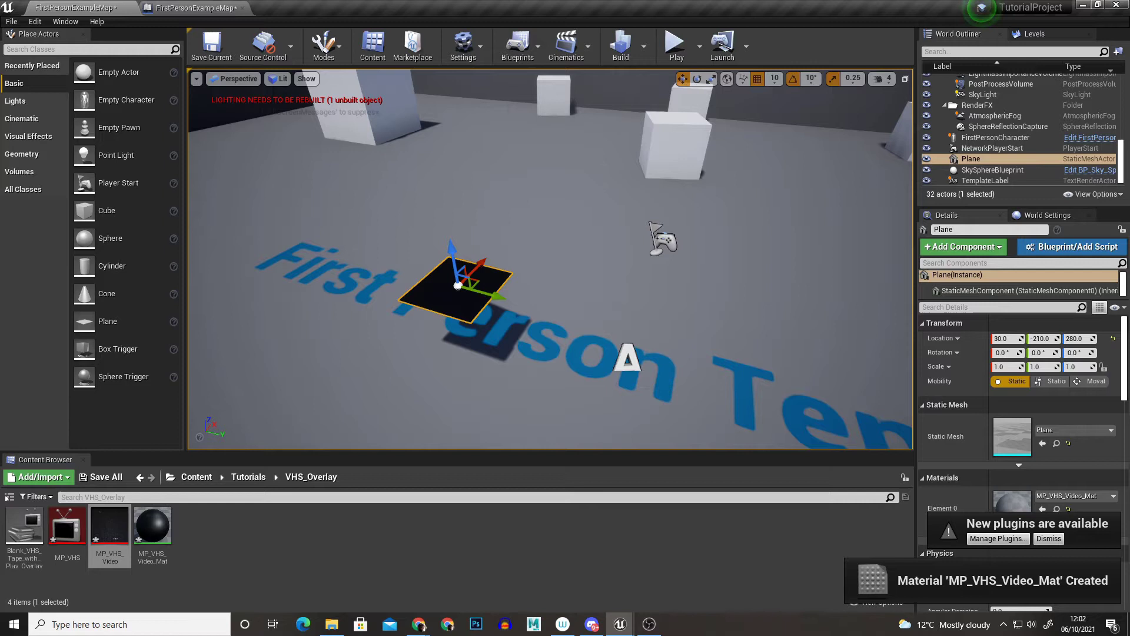
key("Delete")
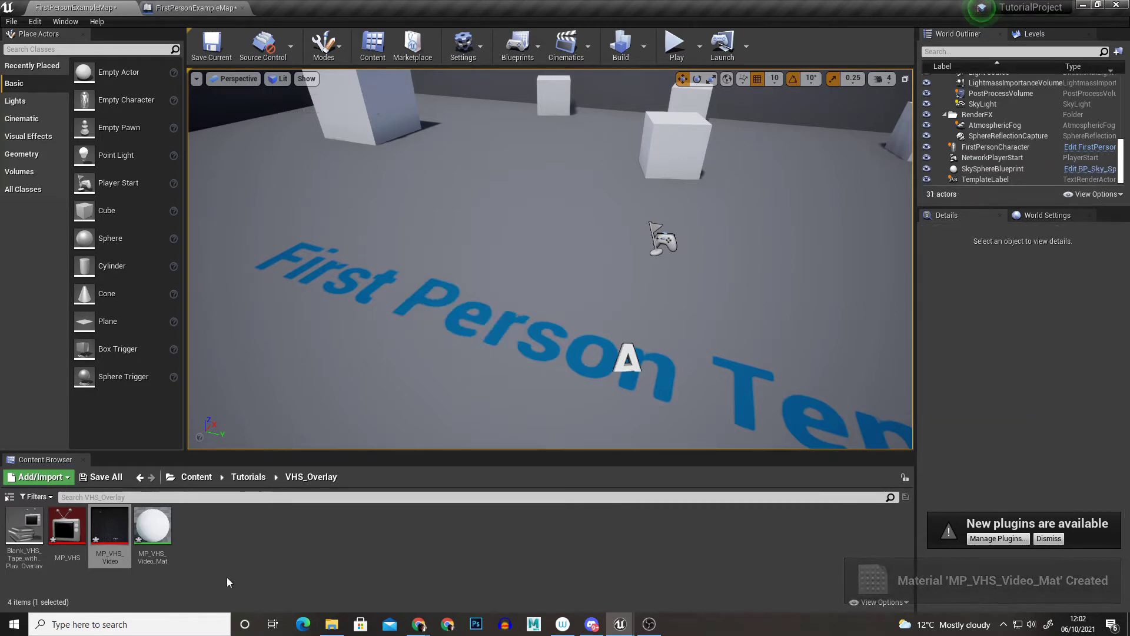
left_click(229, 578)
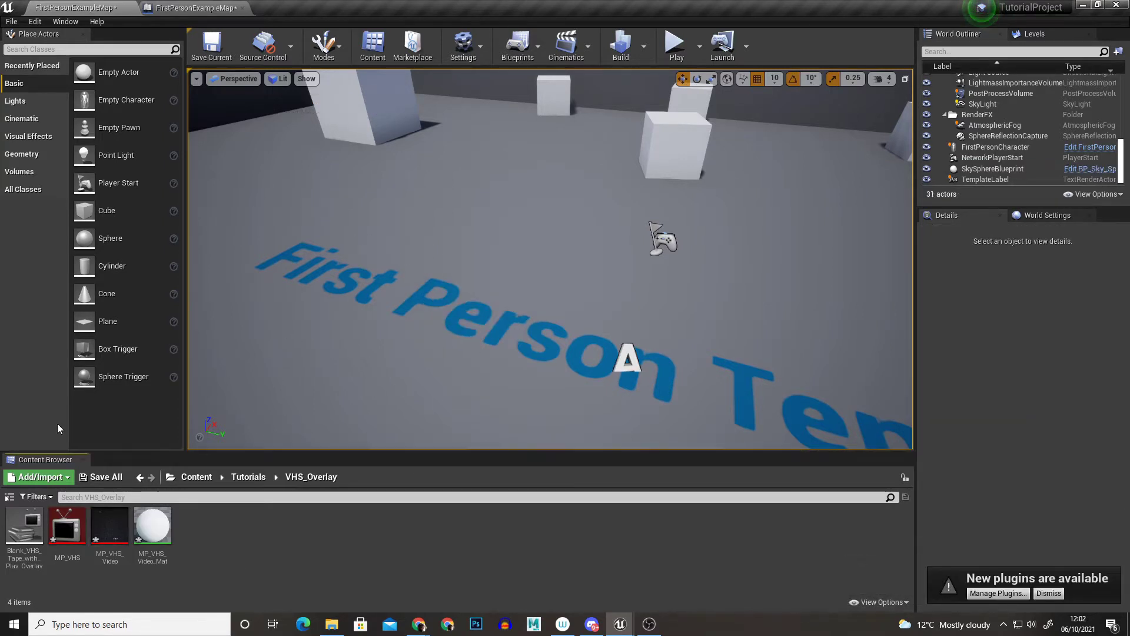
Step: Create a Widget Blueprint named WBP_VHS in the VHS_Overlay folder, replacing the existing object of that name
right_click_drag(498, 242, 498, 206)
right_click(334, 561)
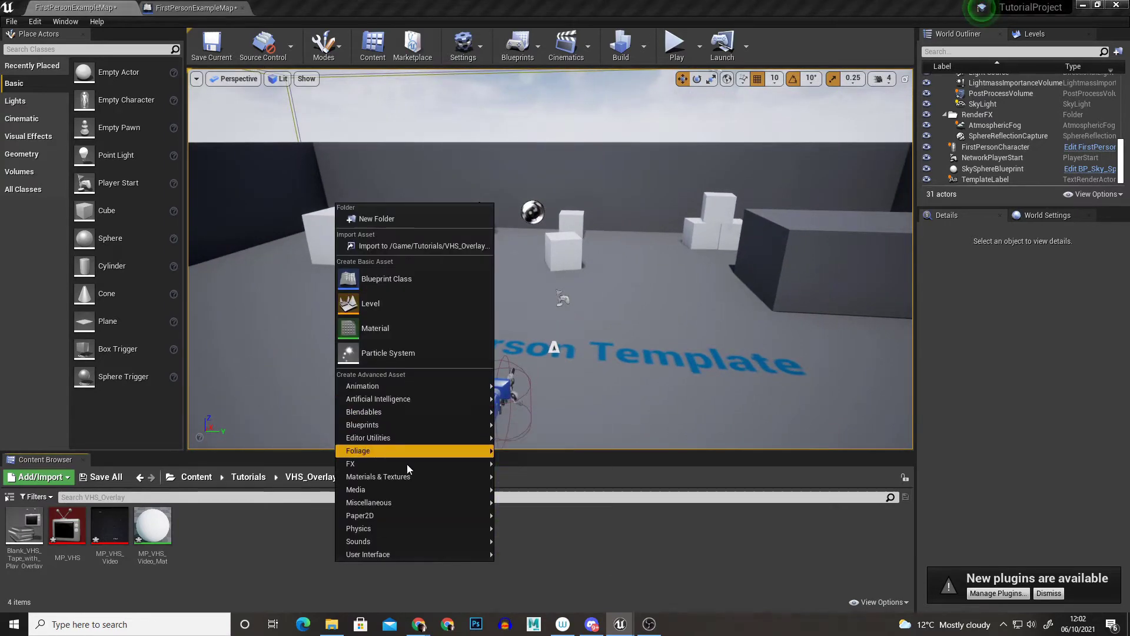
mouse_move(389, 552)
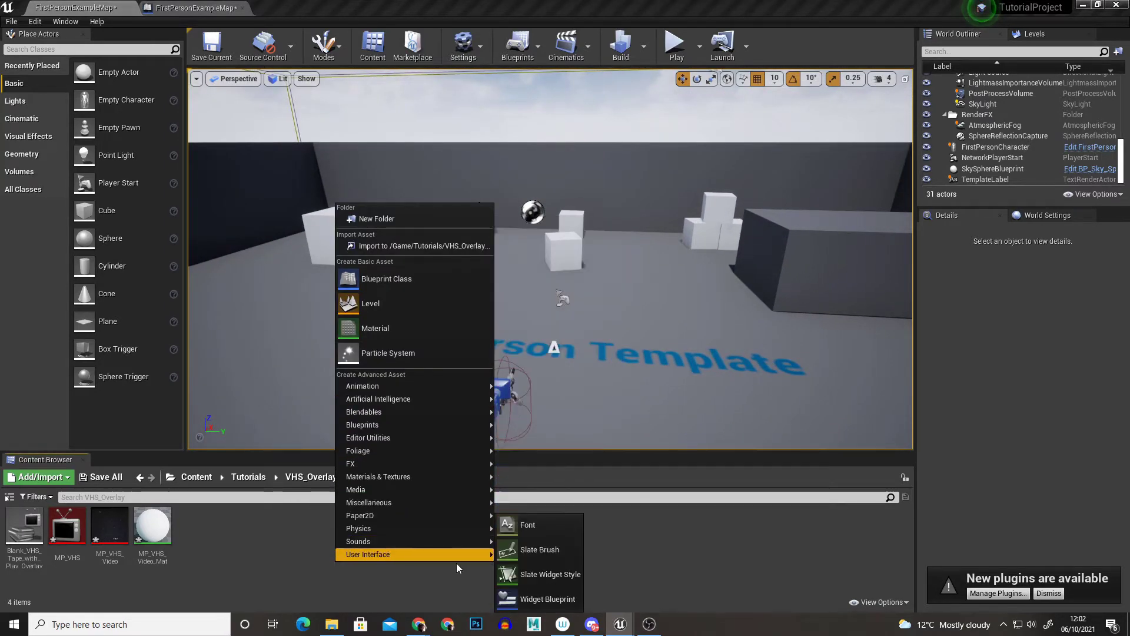
left_click(531, 592)
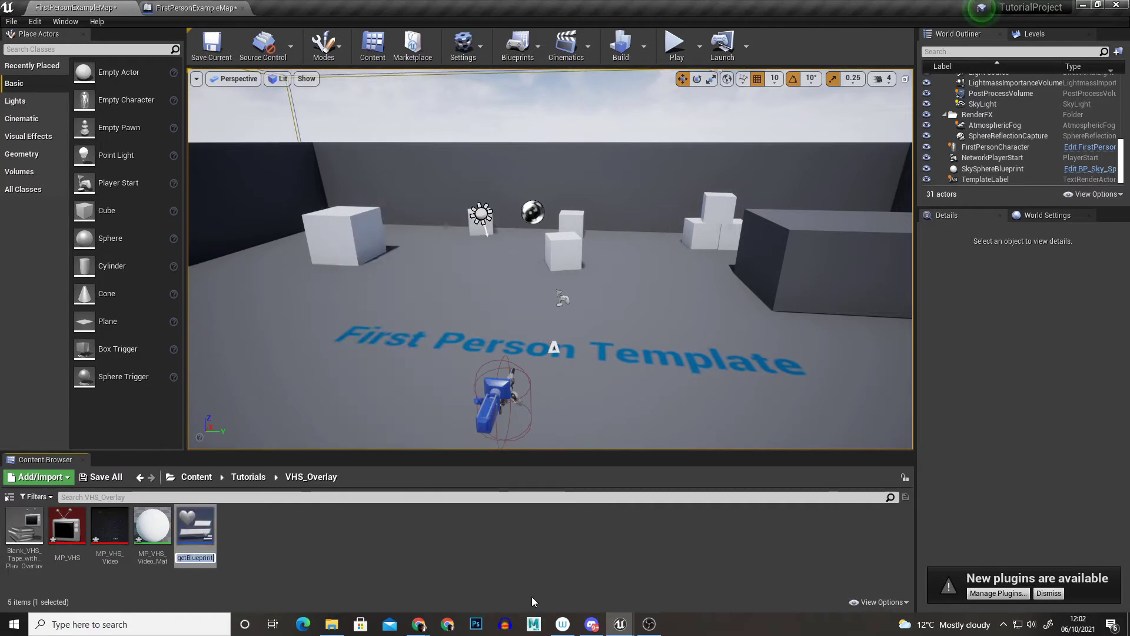
type("W")
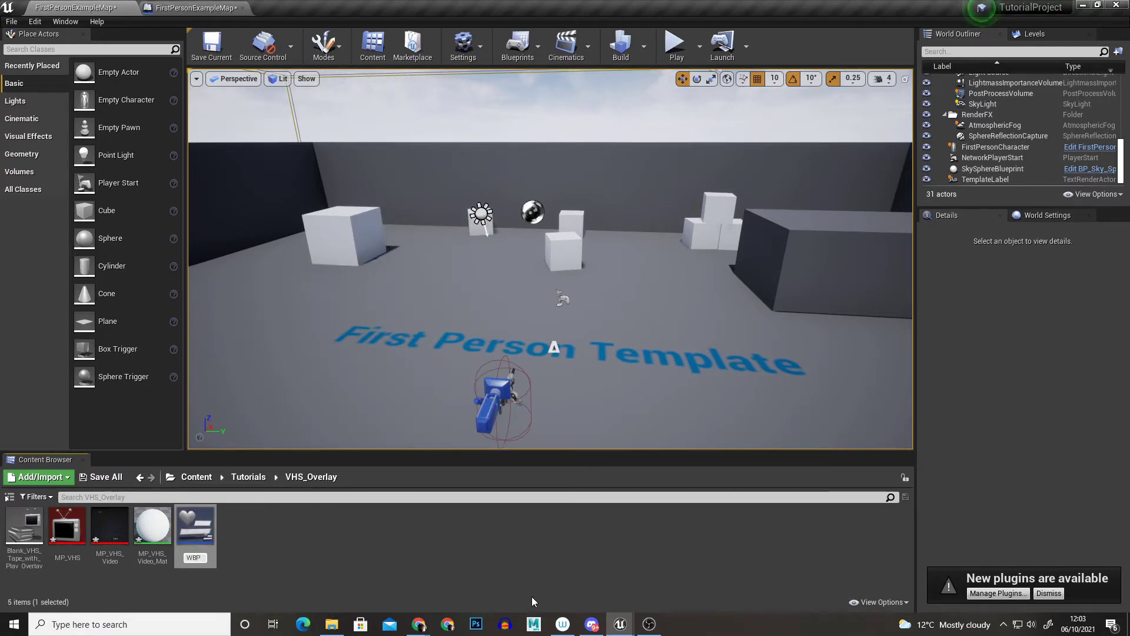
type("BP_VHS")
key("Return")
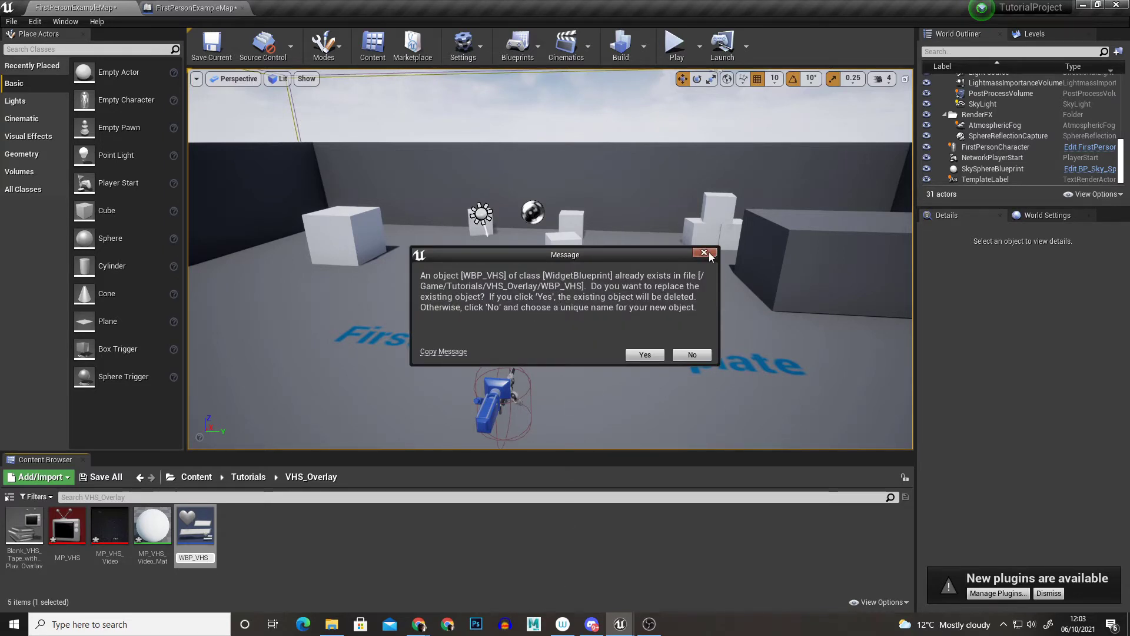
left_click(645, 354)
Step: Open WBP_VHS and place the MP_VHS_Video_Mat material on its canvas as an image
double_click(196, 525)
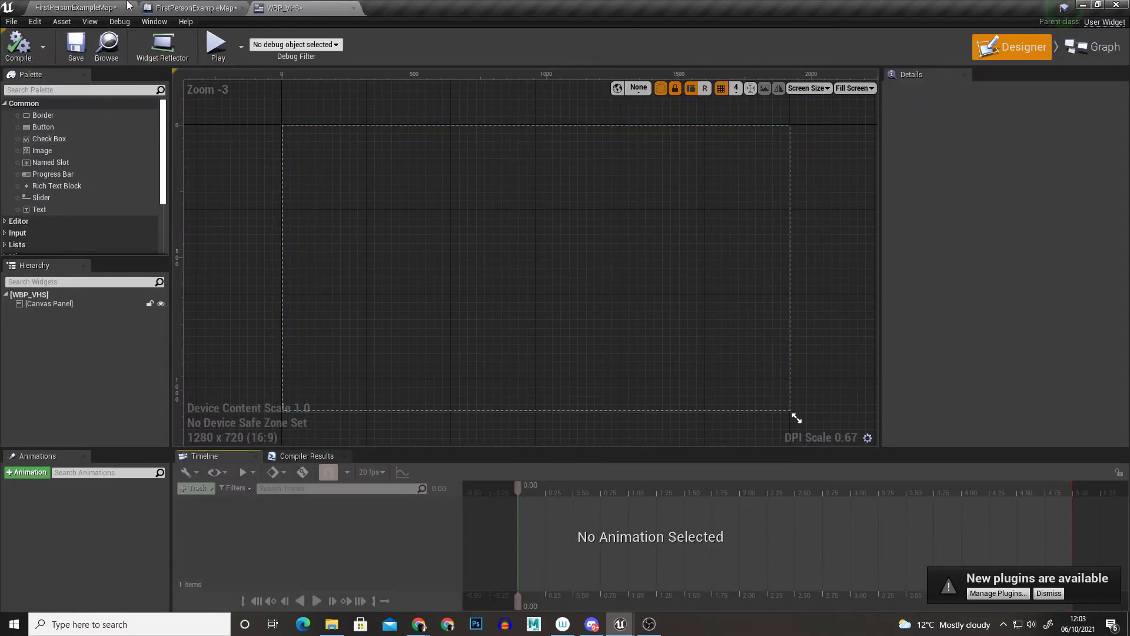
left_click(76, 7)
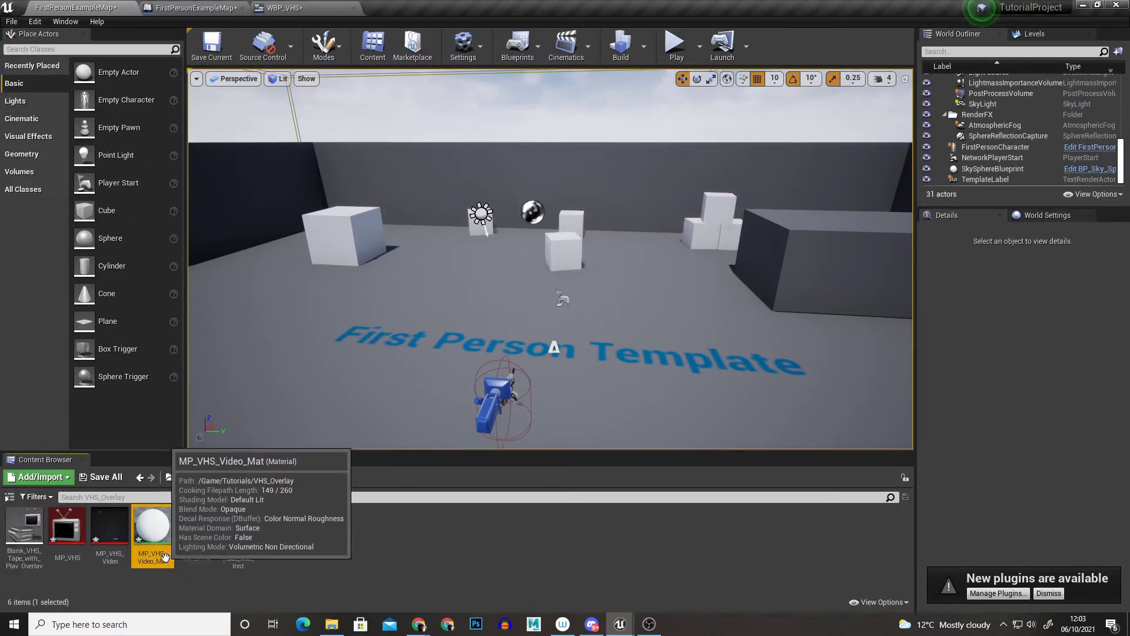
left_click(151, 530)
left_click_drag(149, 532, 458, 239)
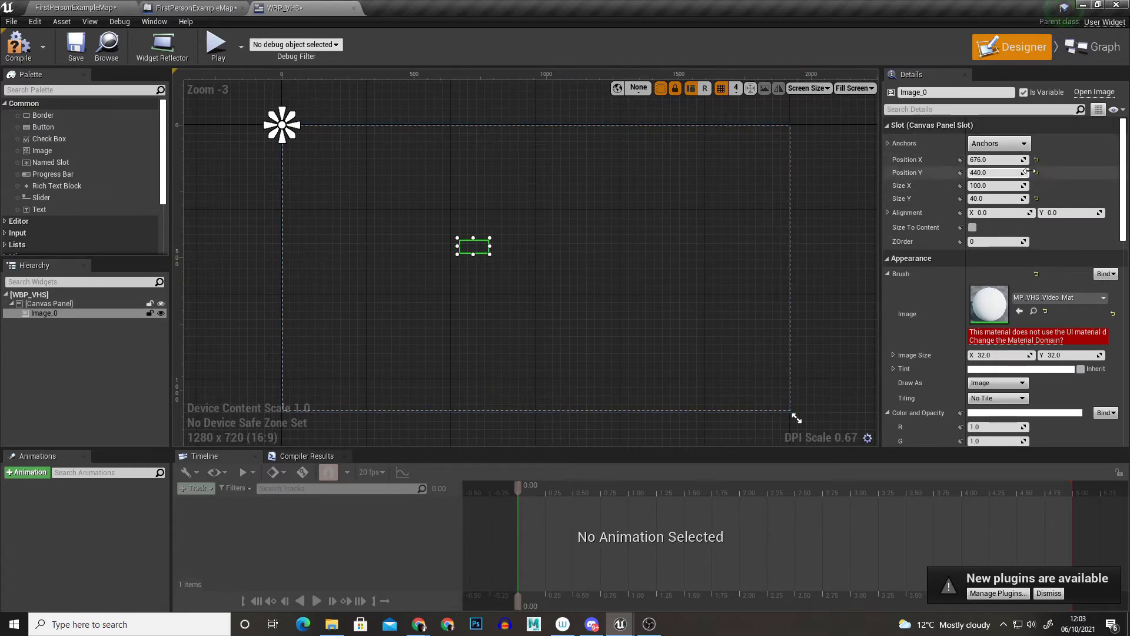
Step: Position the image at 0, 0 with a size of 1920 by 1080, and anchor it to stretch across the full canvas
left_click(995, 160)
type("0")
key("Tab")
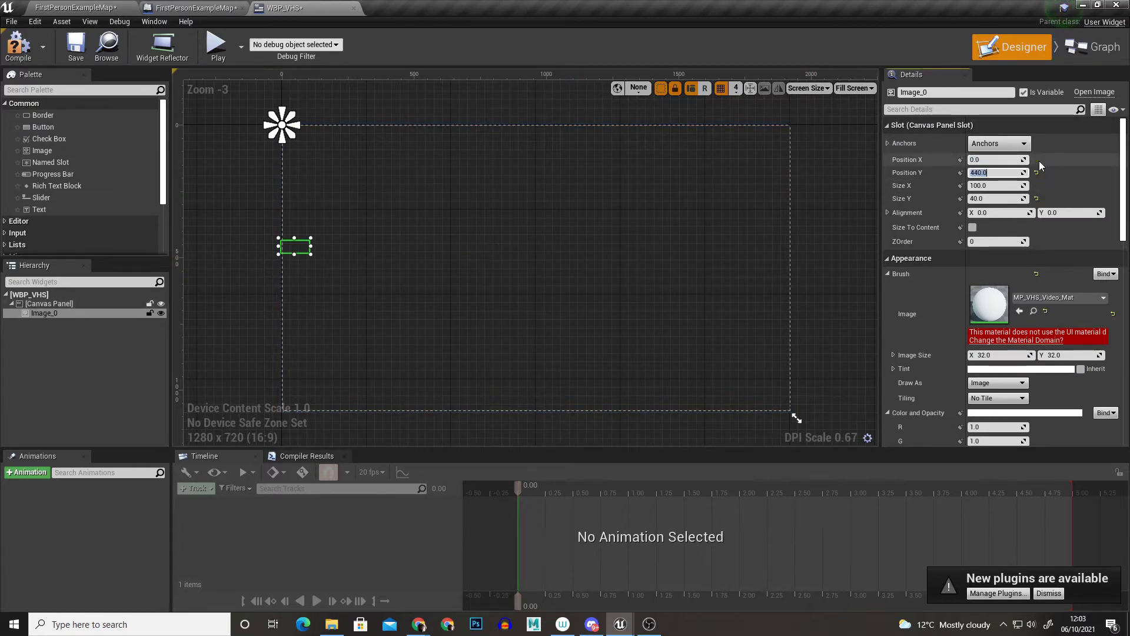
type("0")
key("Tab")
type("1920")
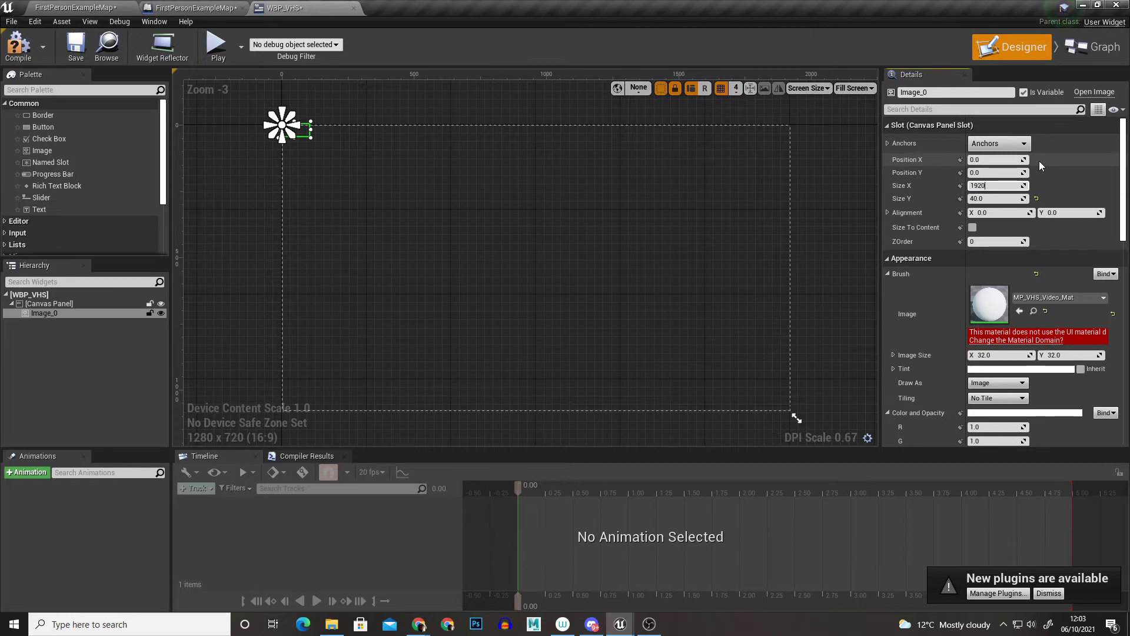
key("Tab")
type("1080")
key("Tab")
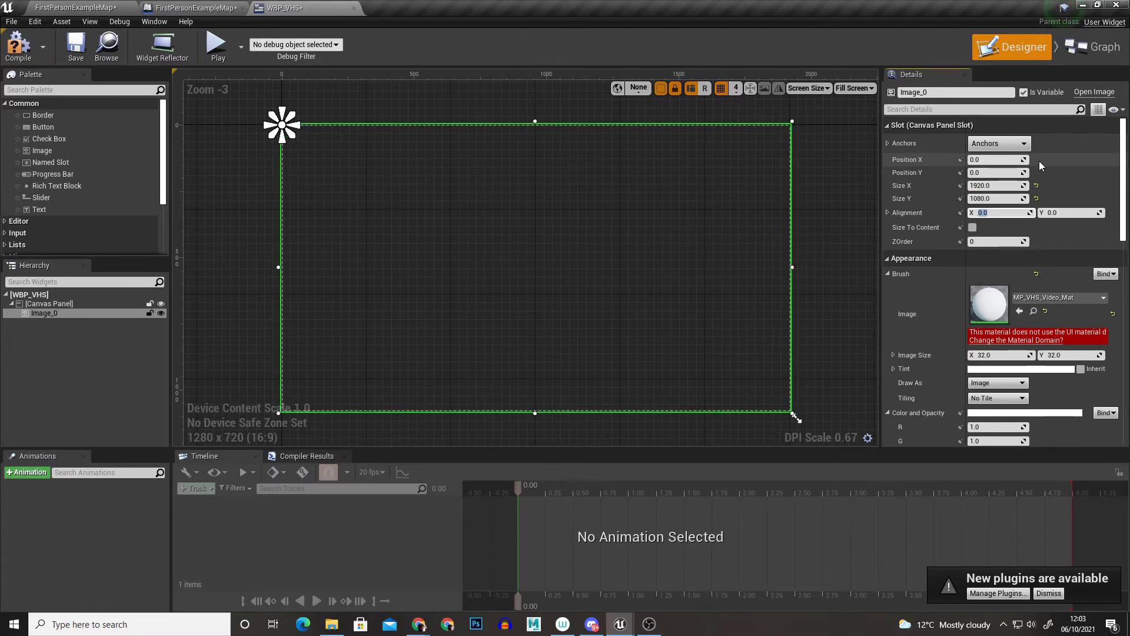
left_click(1001, 144)
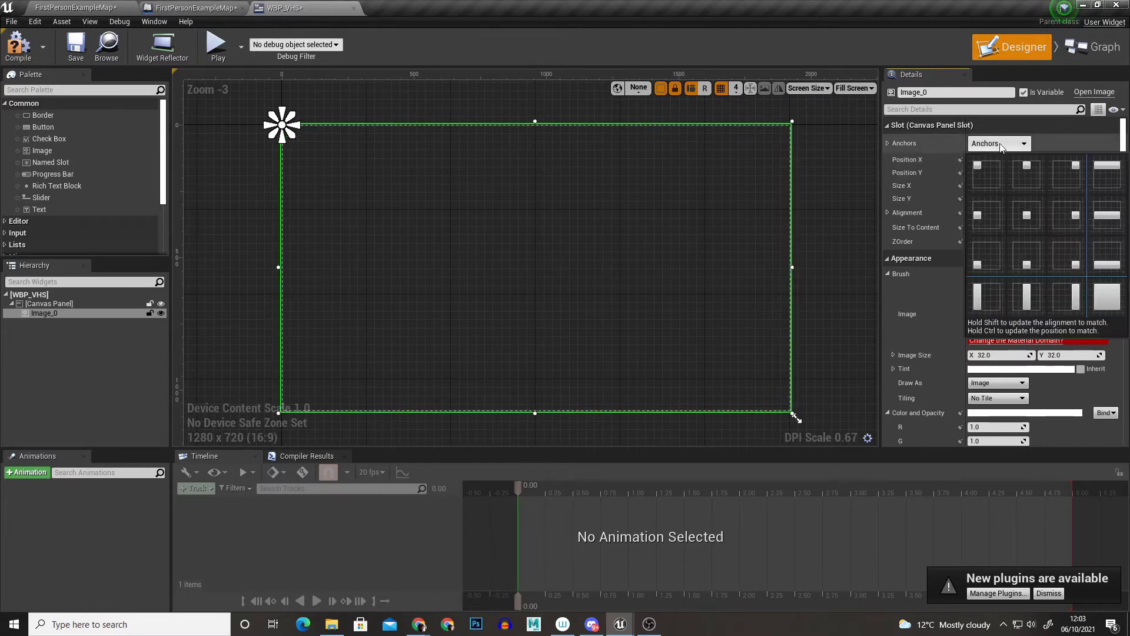
left_click(1099, 301)
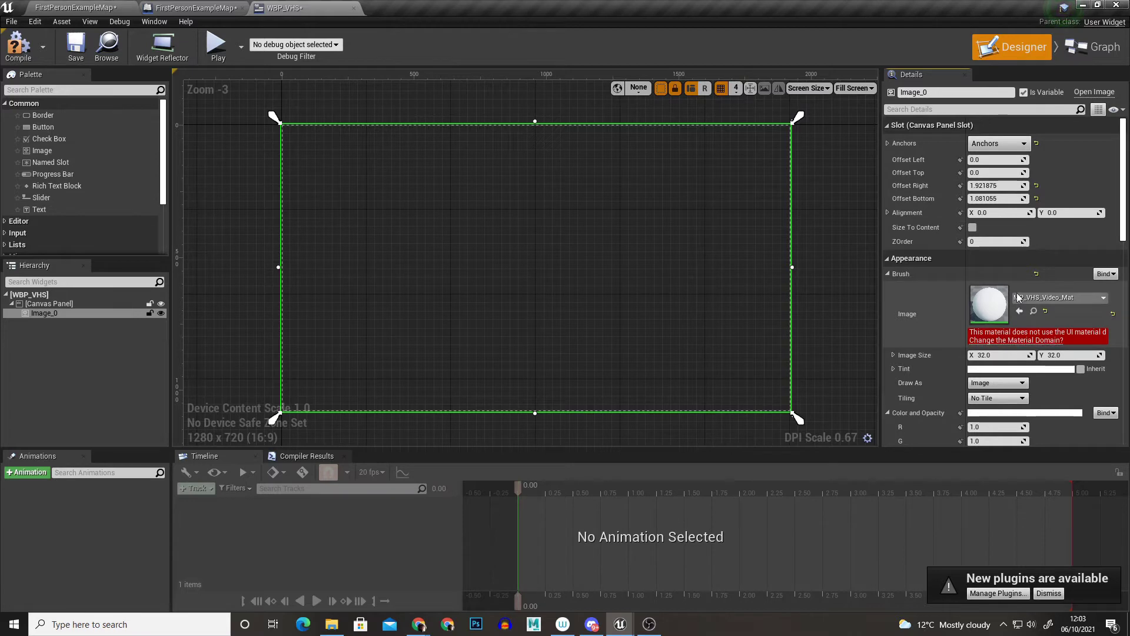
Step: Change the MP_VHS_Video_Mat material's domain to UI, try to save WBP_VHS, and dismiss the resulting save dialogs
left_click(1024, 341)
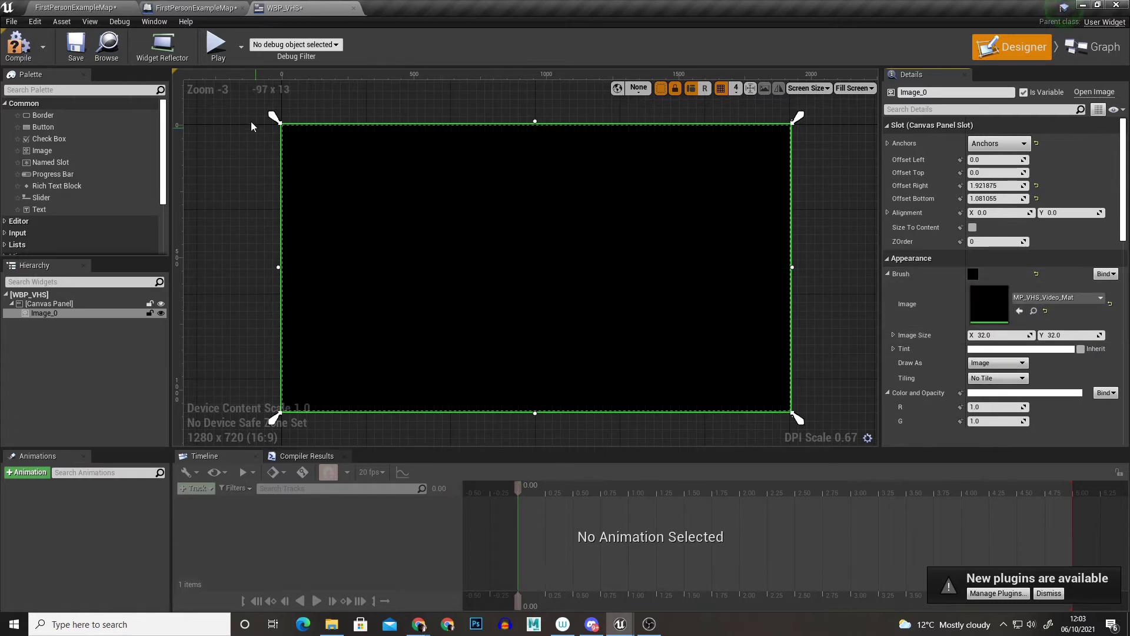
left_click(73, 45)
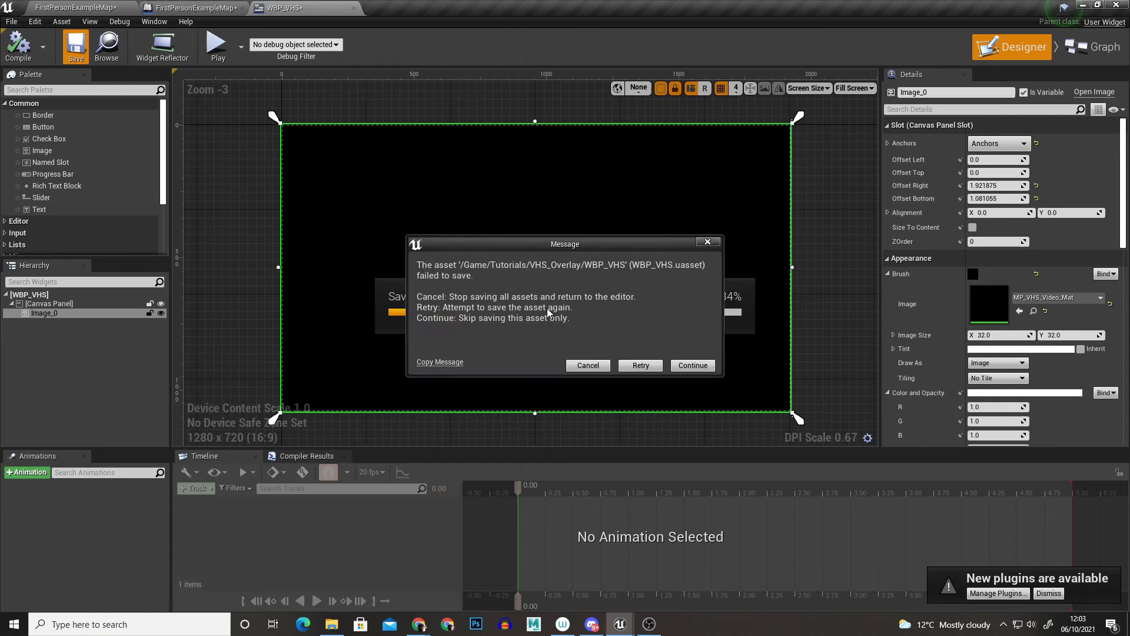
left_click(716, 242)
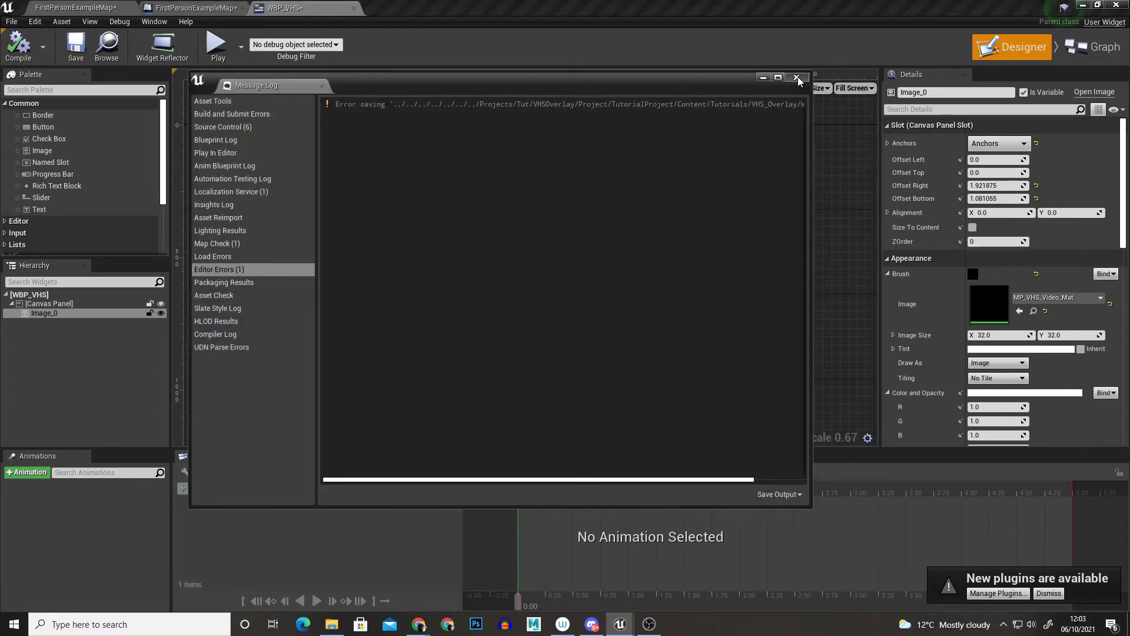
left_click(796, 77)
Step: Open the level blueprint of FirstPersonExampleMap and add an Event BeginPlay node to its event graph
left_click(57, 7)
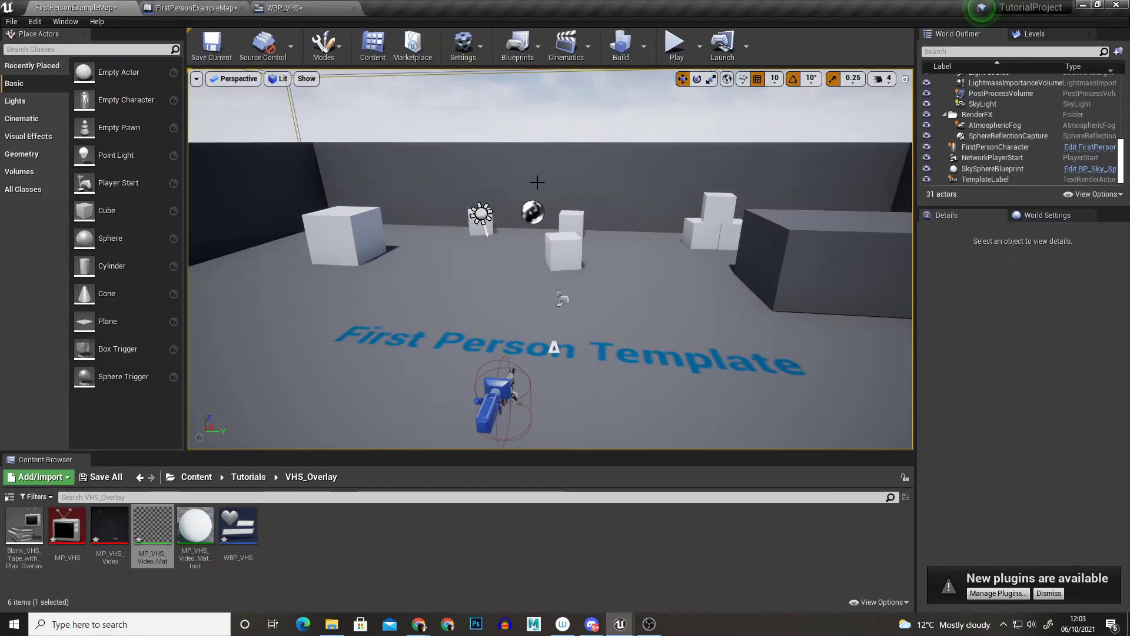
left_click(518, 44)
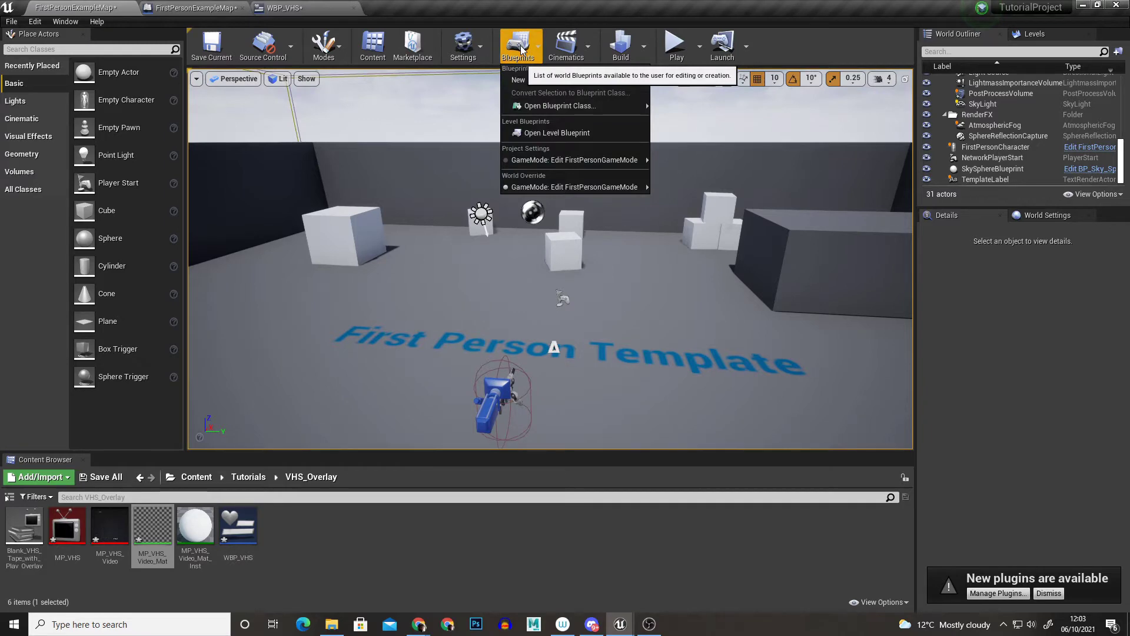
left_click(532, 131)
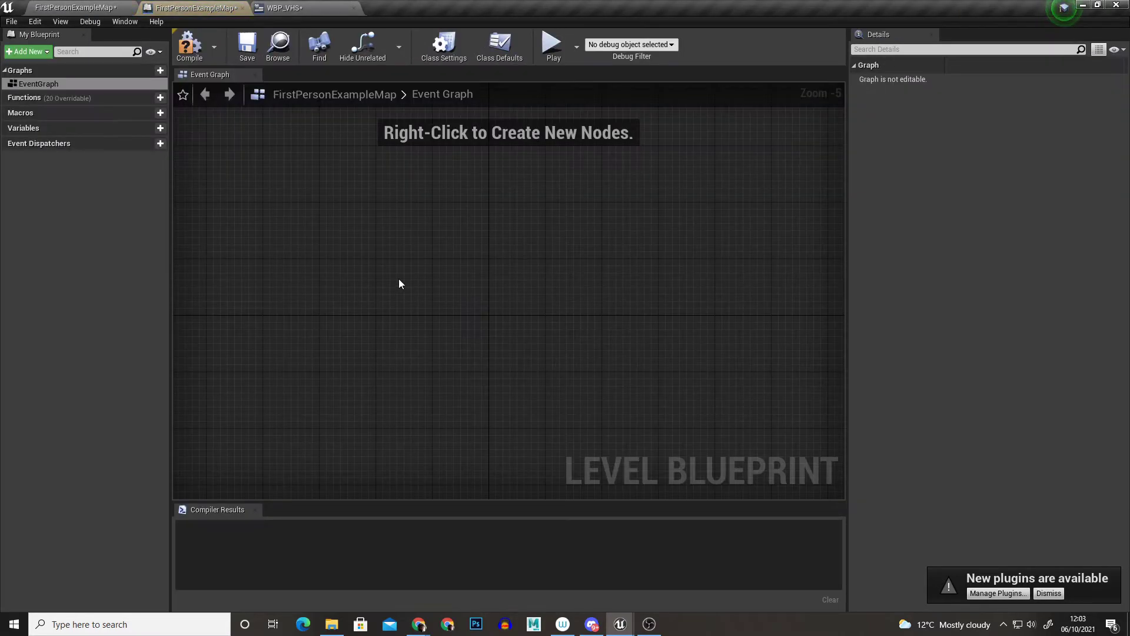
right_click(326, 264)
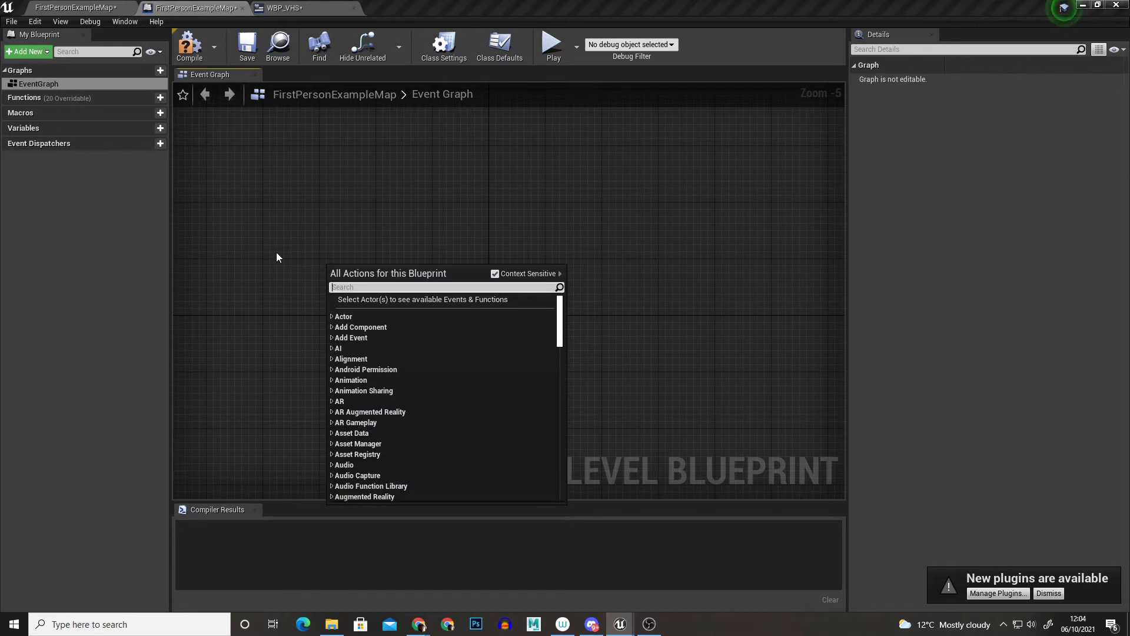
type("event begin")
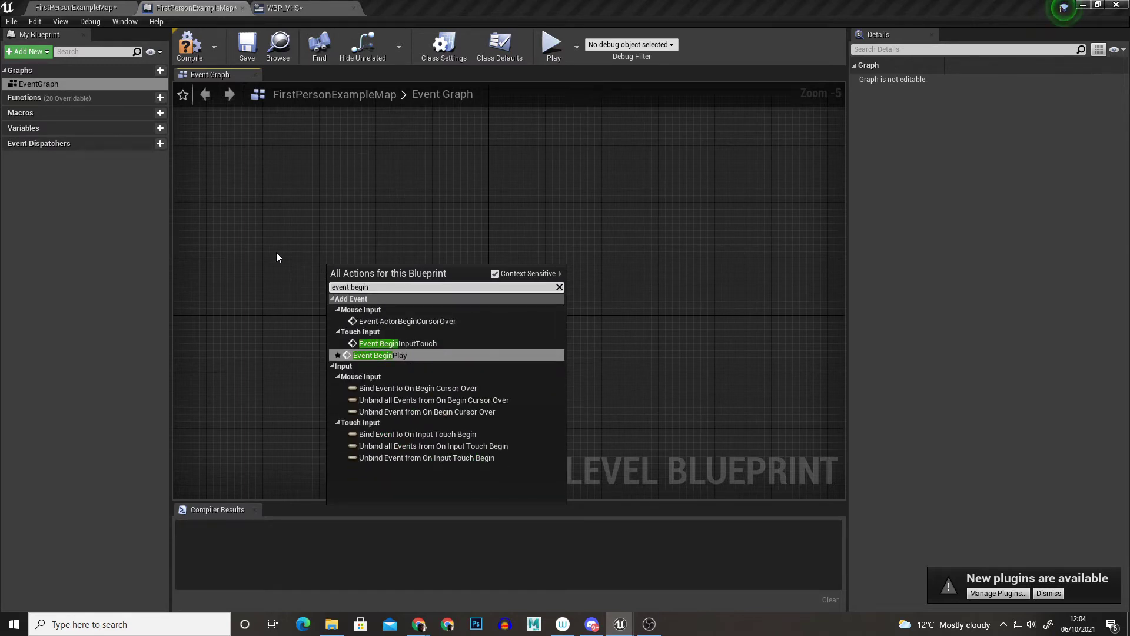
key("Return")
scroll(414, 268, "up", 5)
right_click_drag(316, 268, 449, 277)
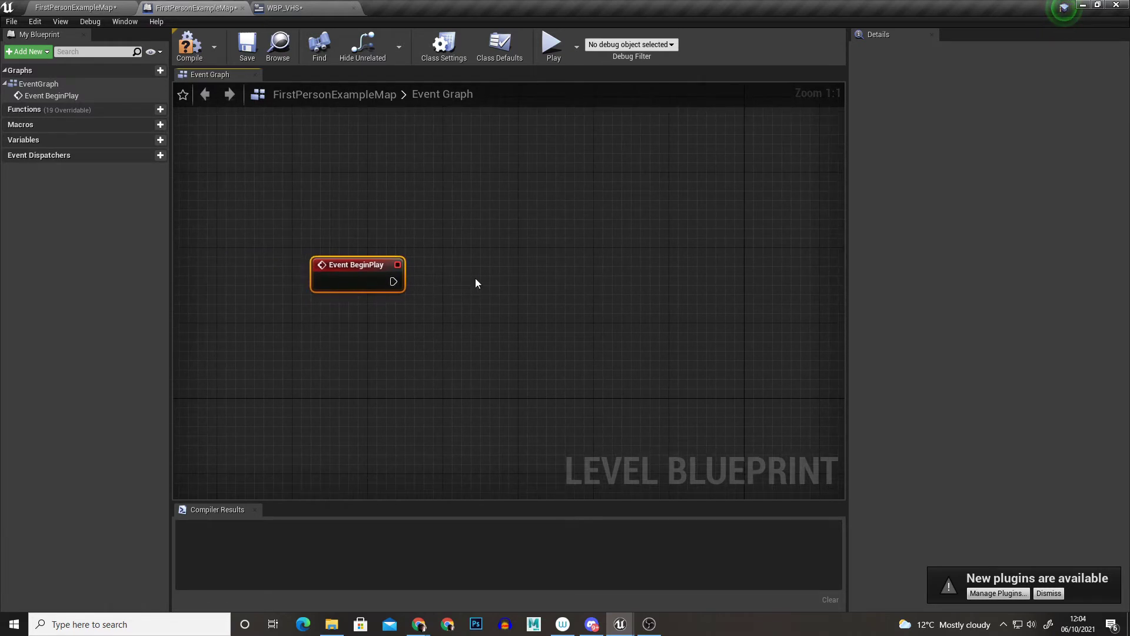
right_click_drag(451, 275, 375, 289)
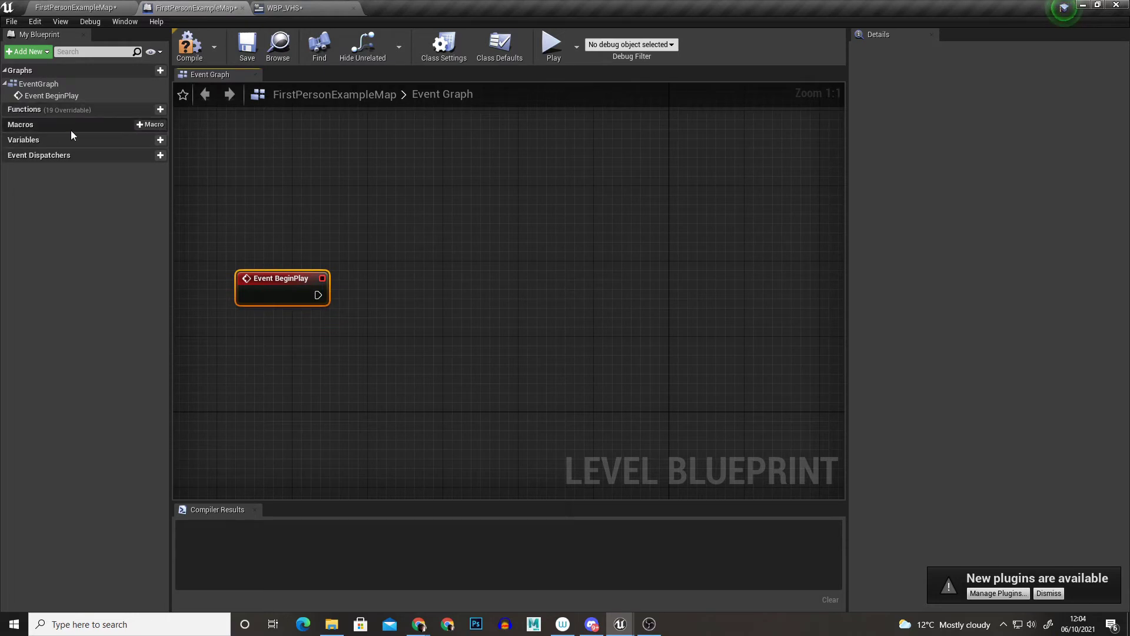
Step: Create a level blueprint variable named Media Player with the type Media Player object reference
left_click(142, 139)
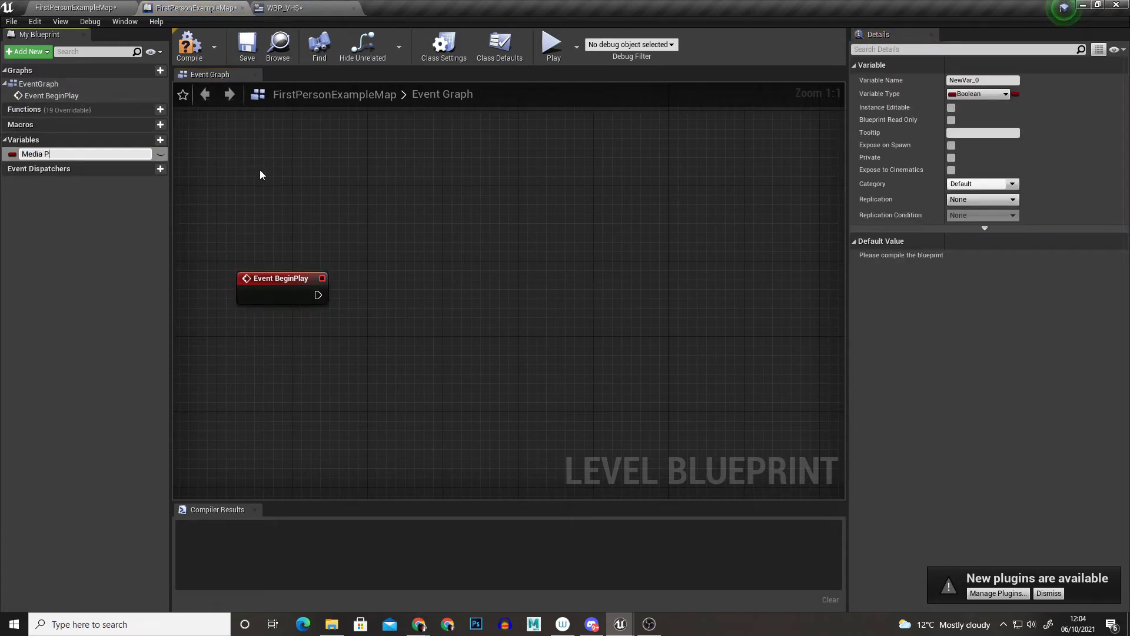
type("Media Player")
key("Return")
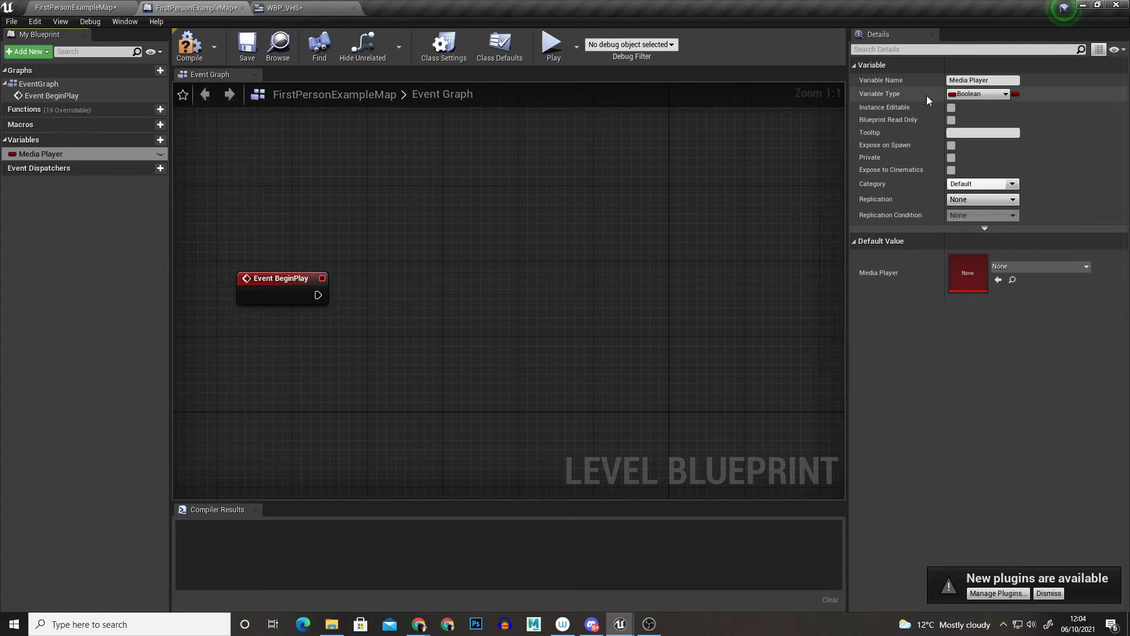
left_click(976, 94)
type("media player")
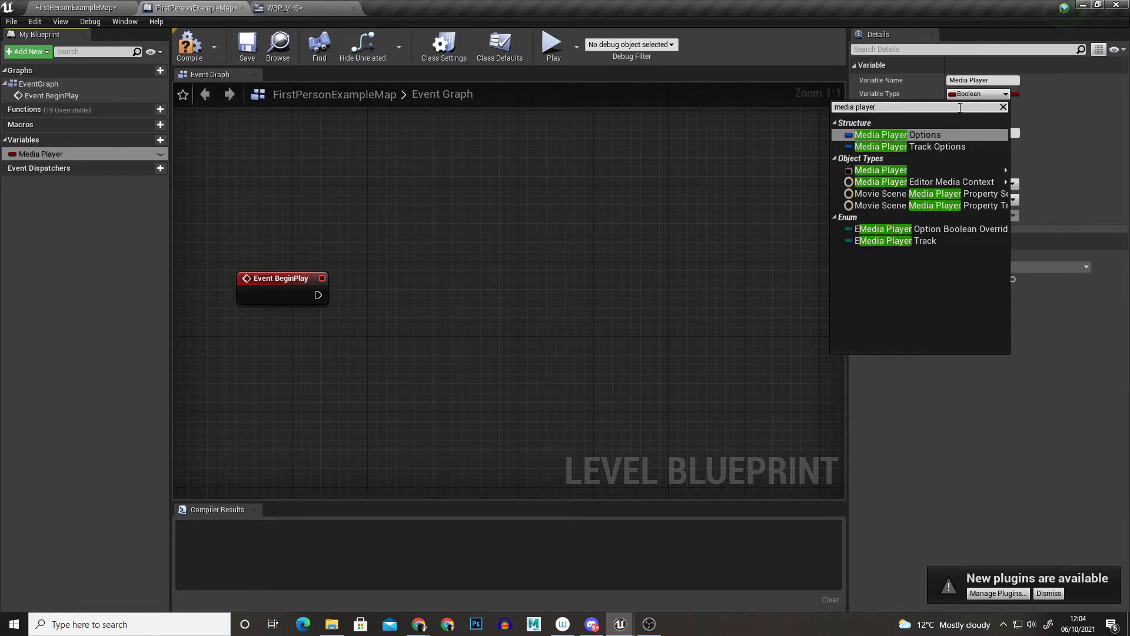
mouse_move(910, 171)
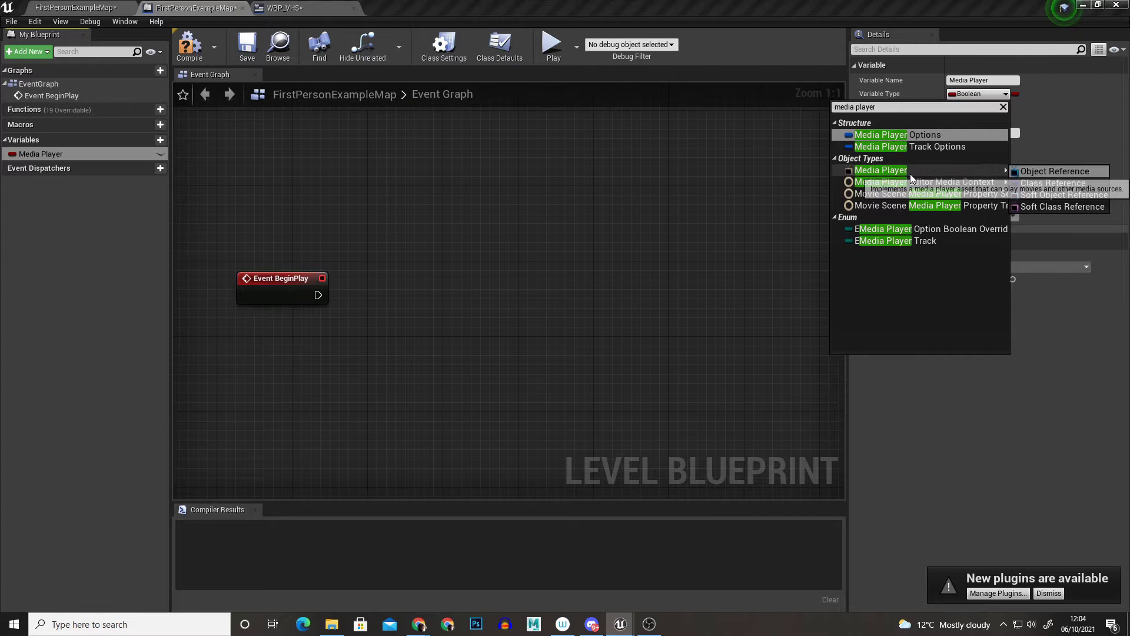
left_click(1029, 172)
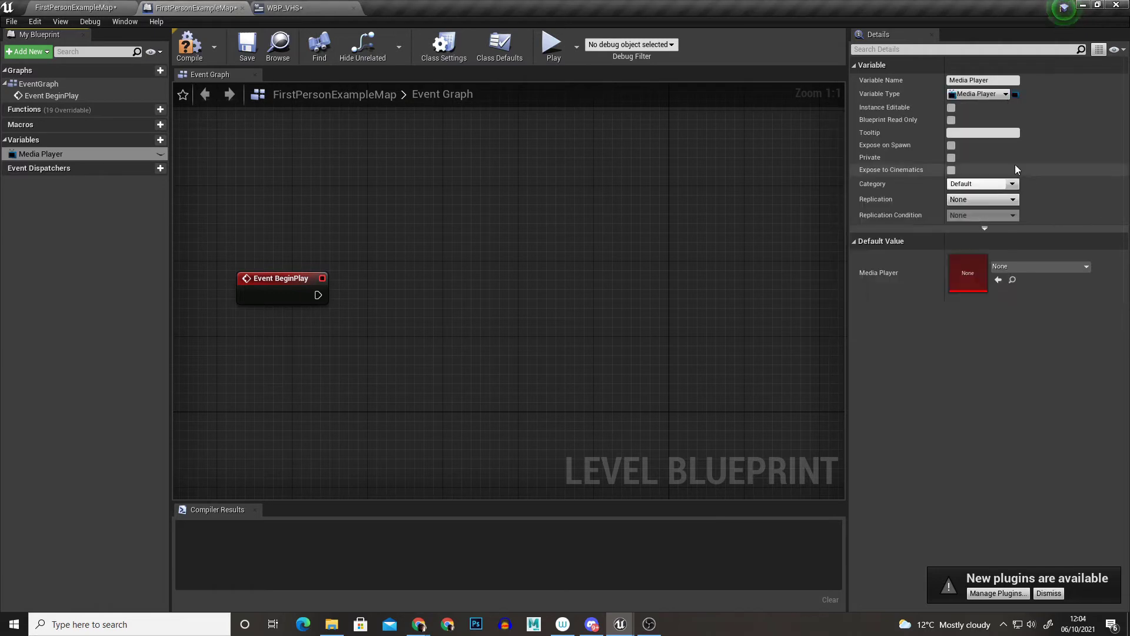
Step: Compile the level blueprint and set the Media Player variable's default value to MP_VHS
left_click(189, 47)
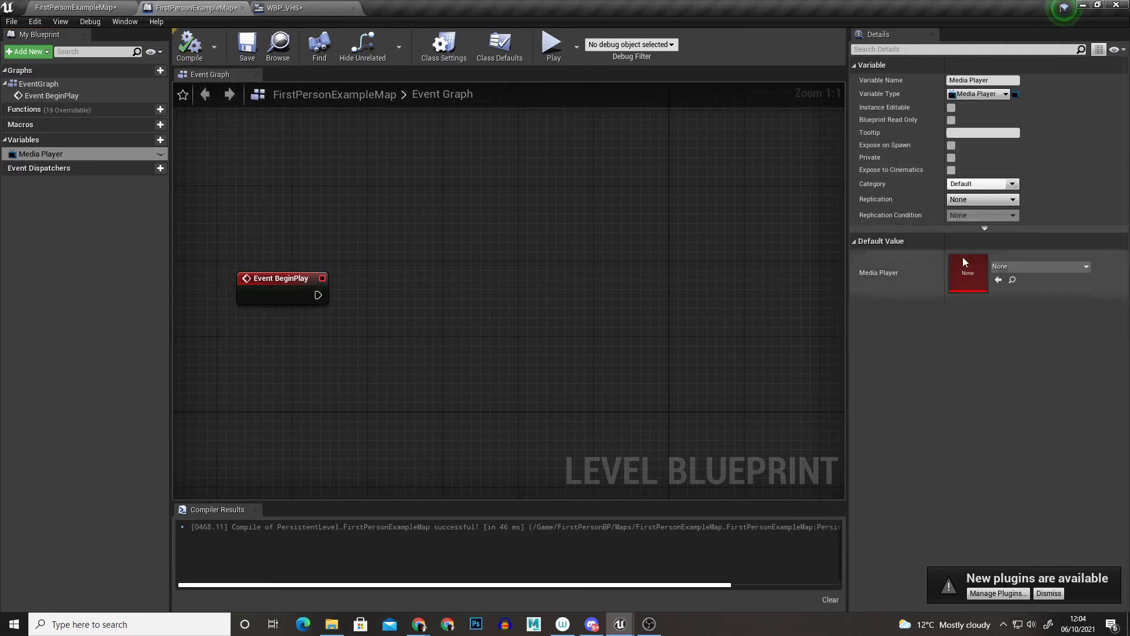
left_click(1018, 268)
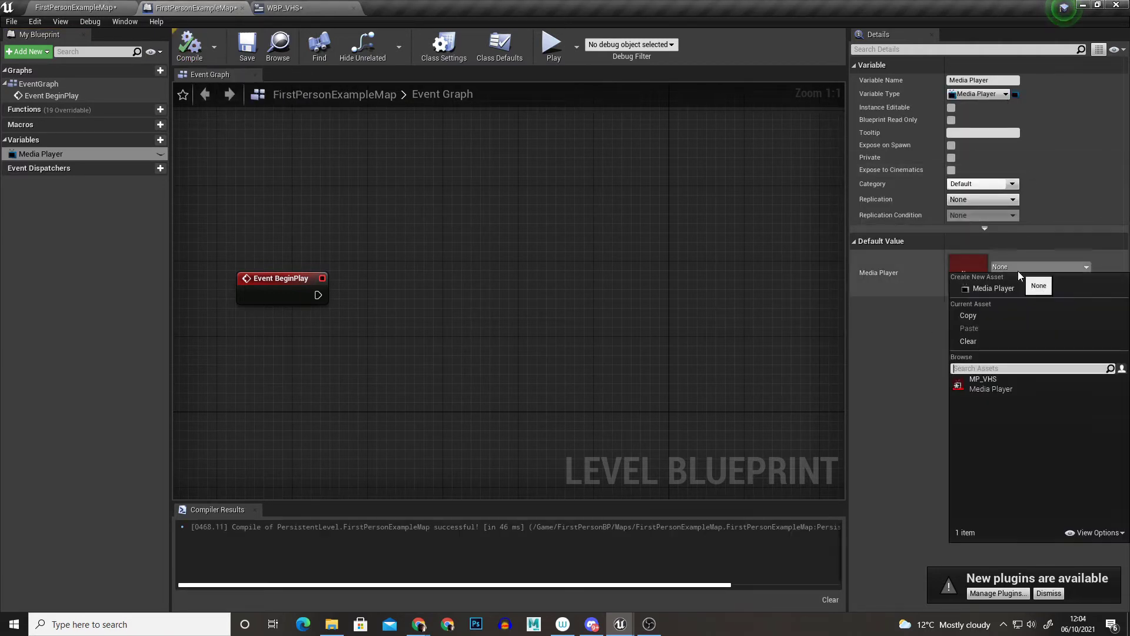
left_click(1000, 387)
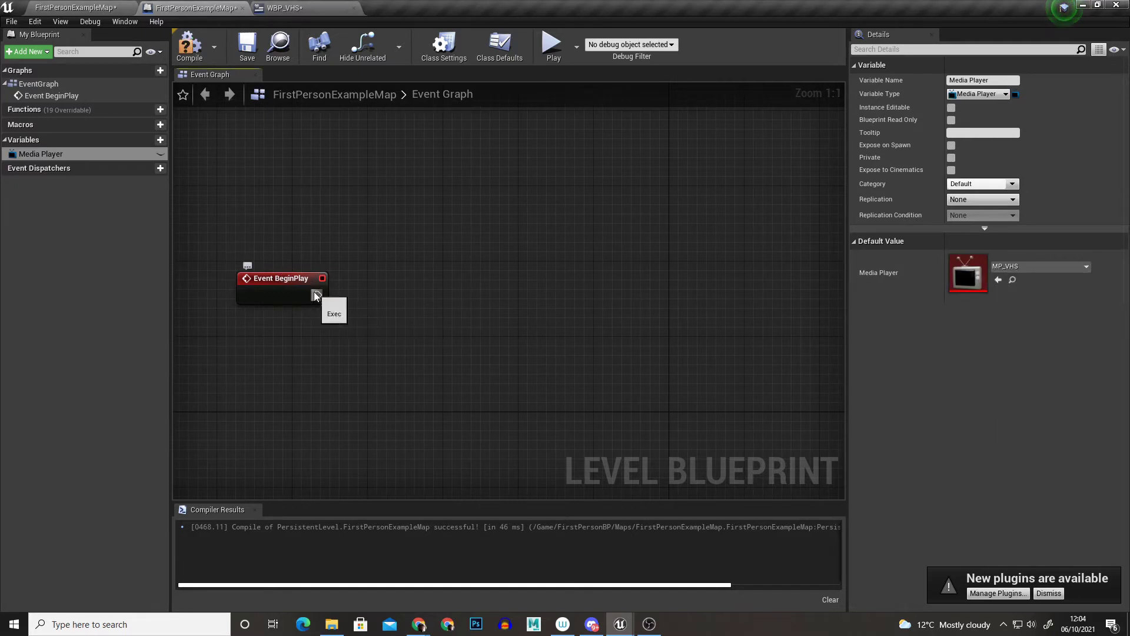
Step: Add an Open Source node targeting the Media Player variable, run from Event BeginPlay, with Blank_VHS_Tape_with_Play_Overlay as its media source
left_click_drag(318, 294, 432, 331)
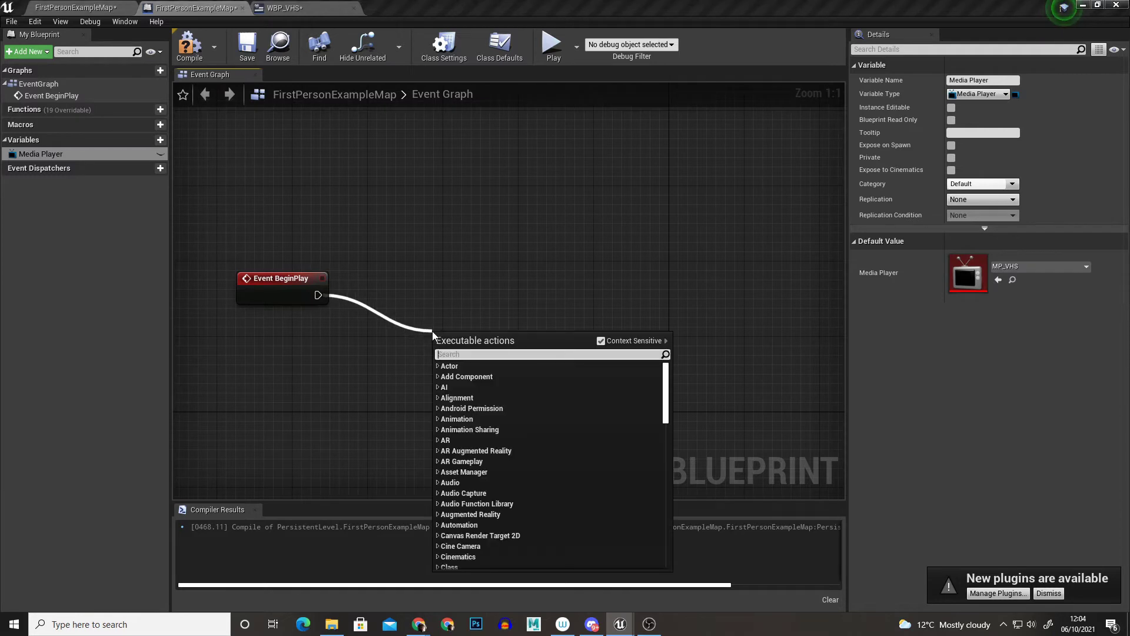
type("open so")
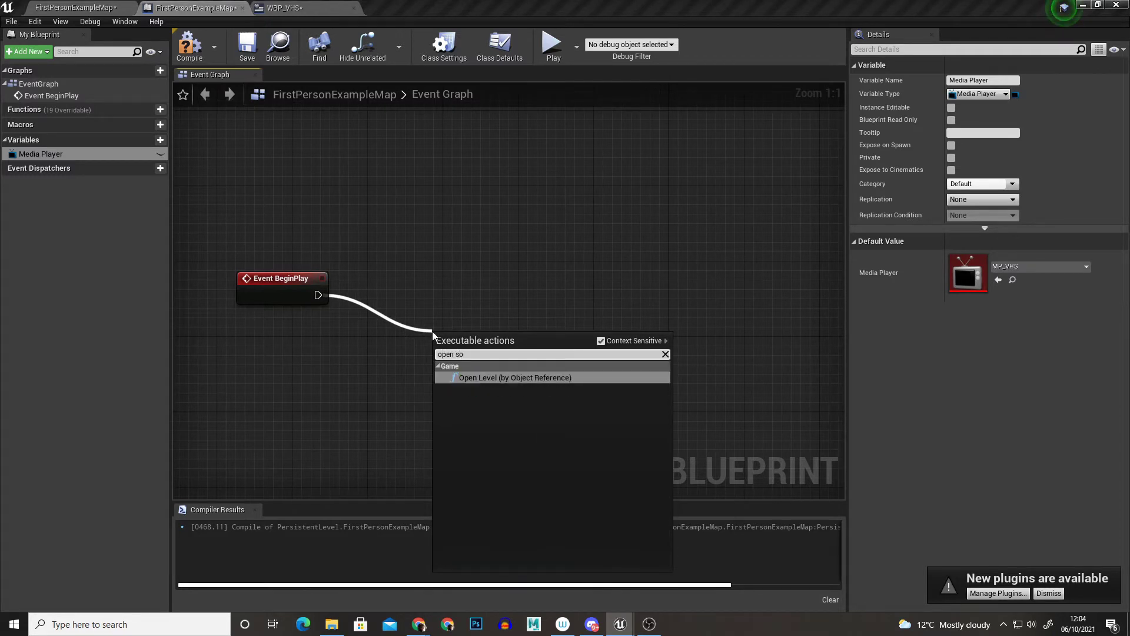
left_click_drag(41, 154, 316, 351)
left_click(353, 361)
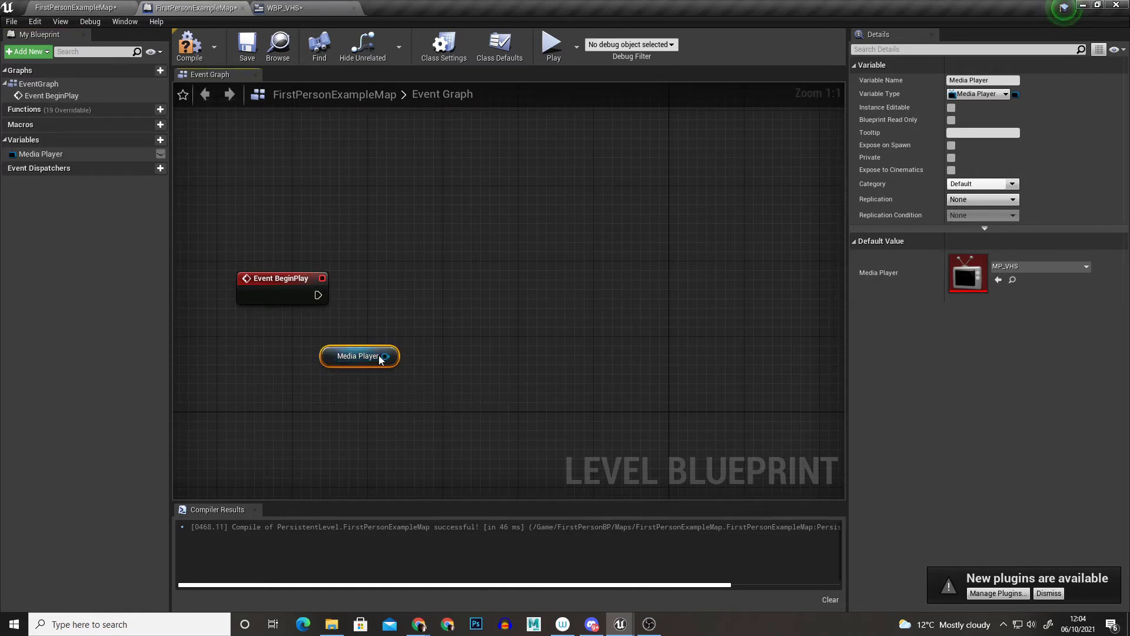
left_click_drag(386, 356, 410, 320)
type("open so")
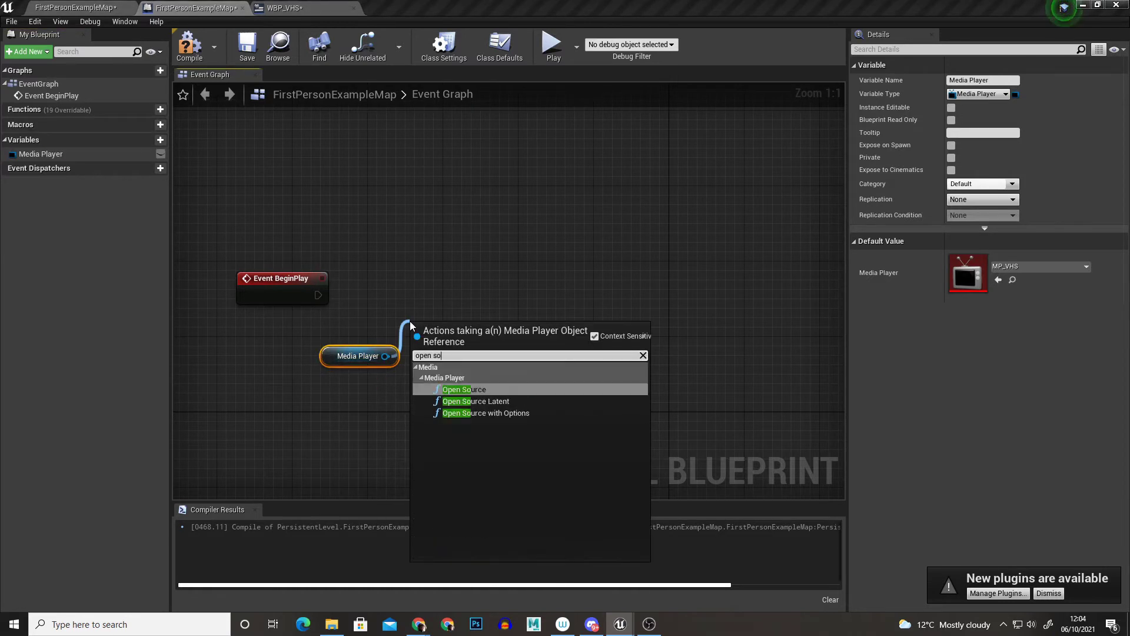
type("urce")
key("Return")
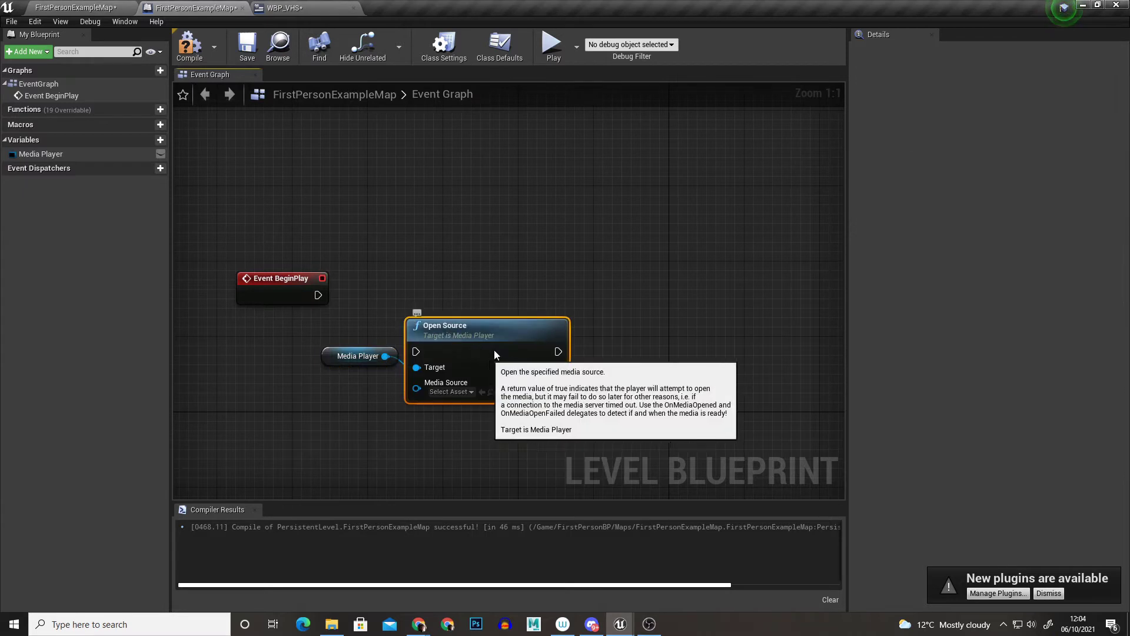
left_click_drag(412, 350, 317, 299)
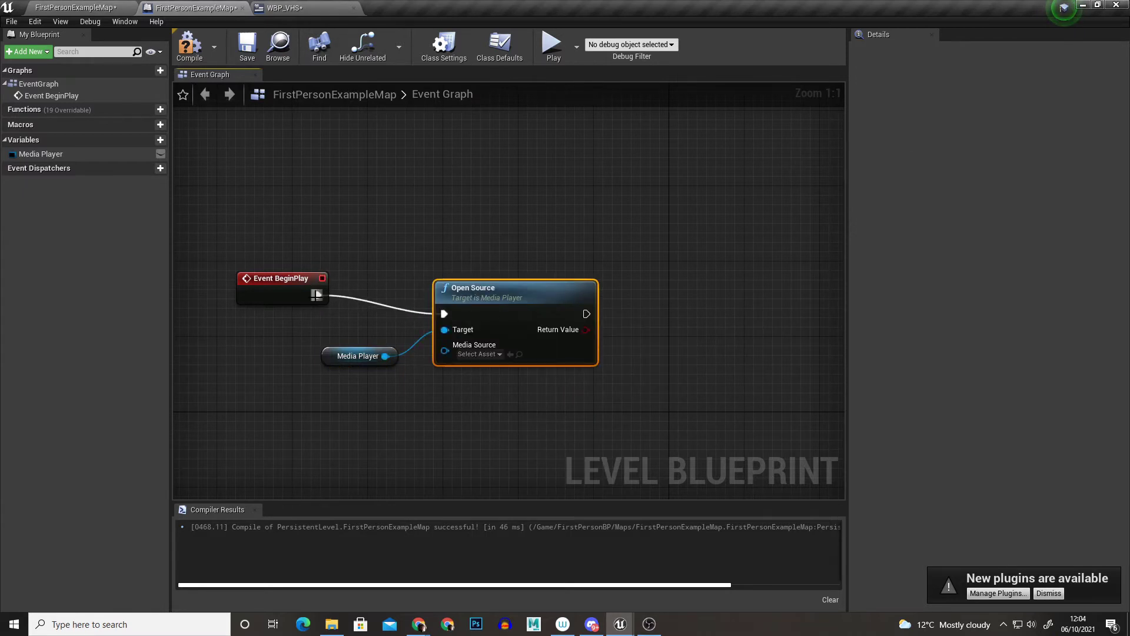
left_click(477, 353)
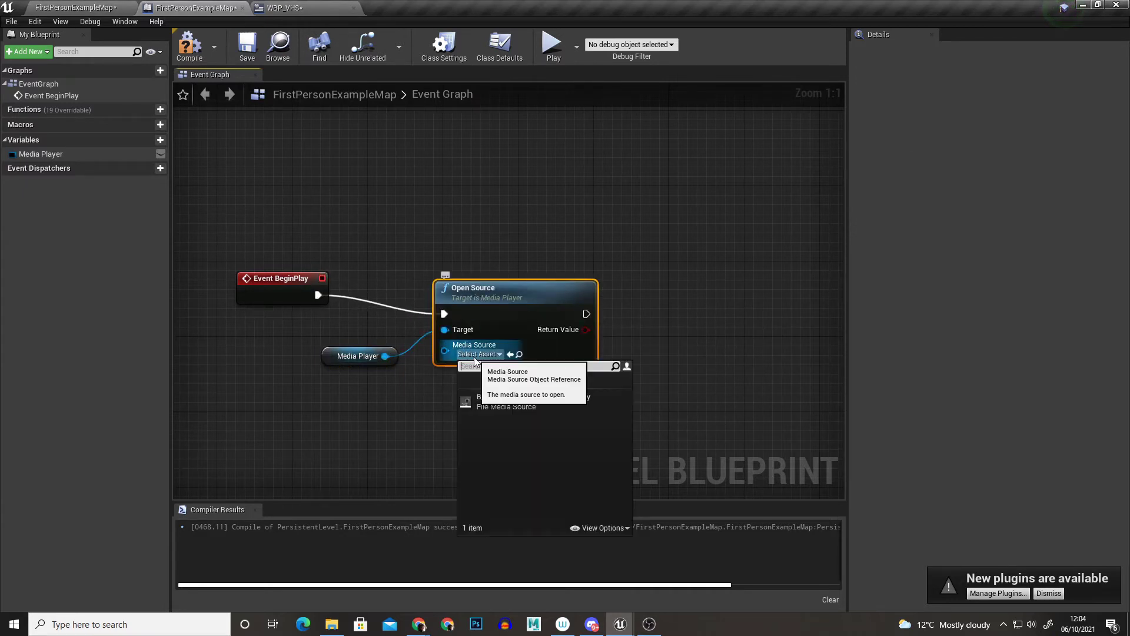
left_click(524, 404)
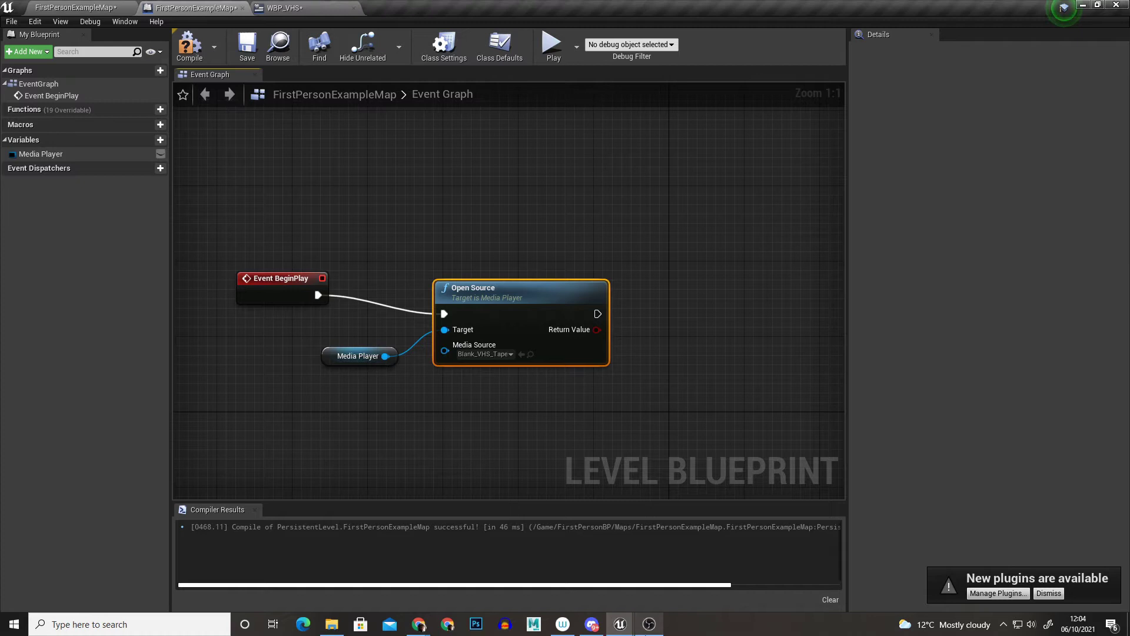
Step: Add a Create Widget node executed after Open Source, with its class set to WBP_VHS
right_click_drag(501, 410, 405, 345)
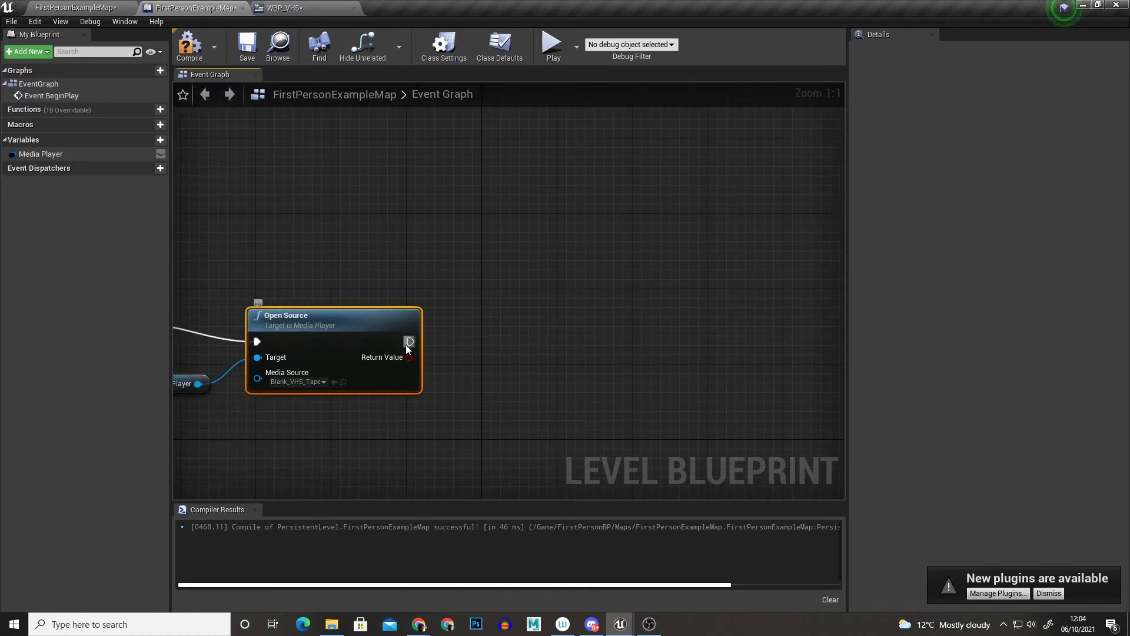
left_click_drag(406, 345, 549, 294)
type("crea")
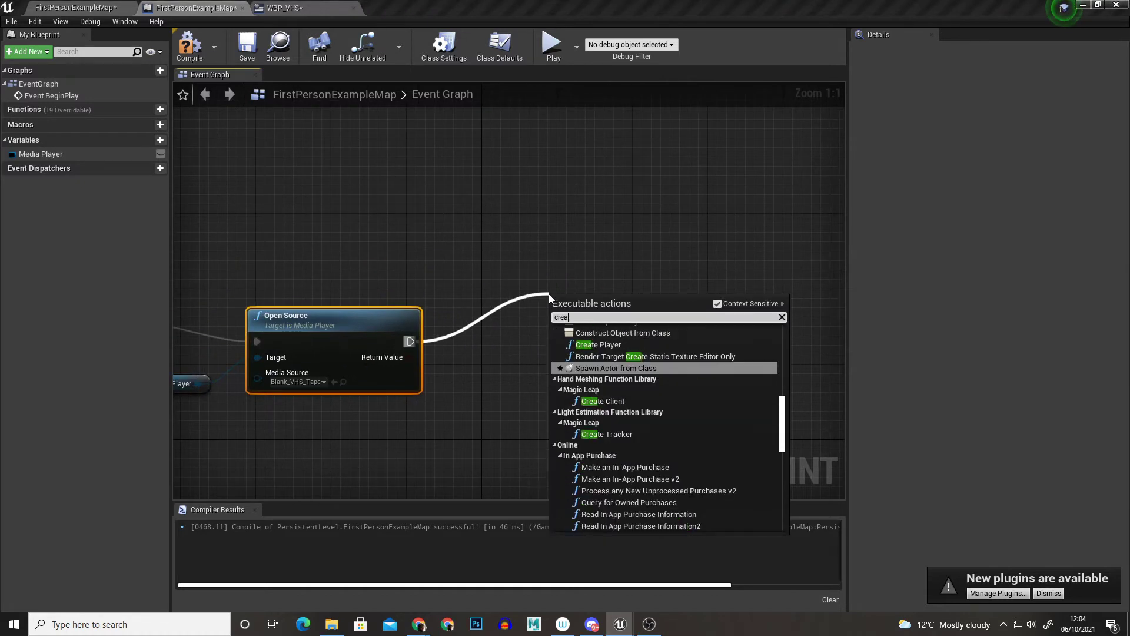
type("te widg")
key("Return")
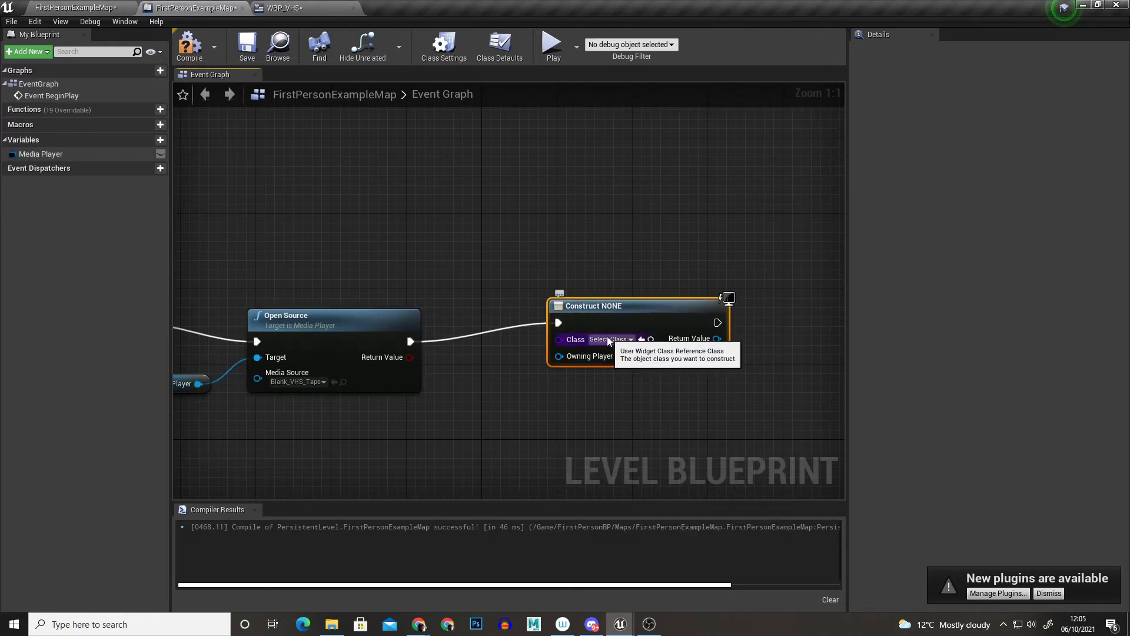
left_click(609, 339)
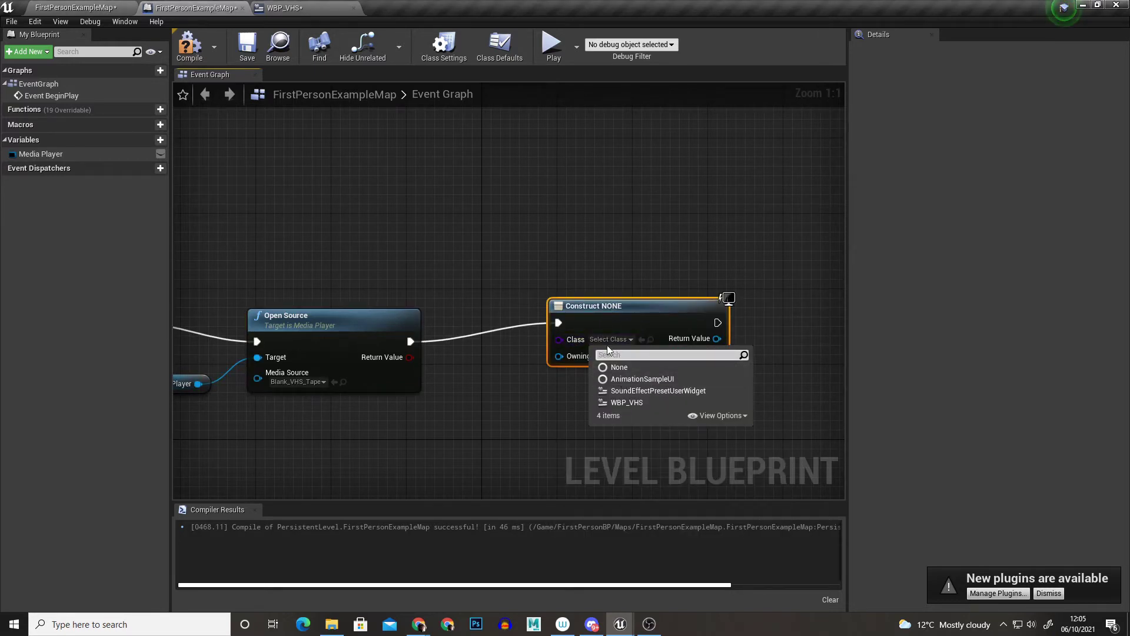
left_click(627, 404)
Step: Add an Add to Viewport node from the created widget's return value and compile the level blueprint
right_click_drag(644, 380, 522, 308)
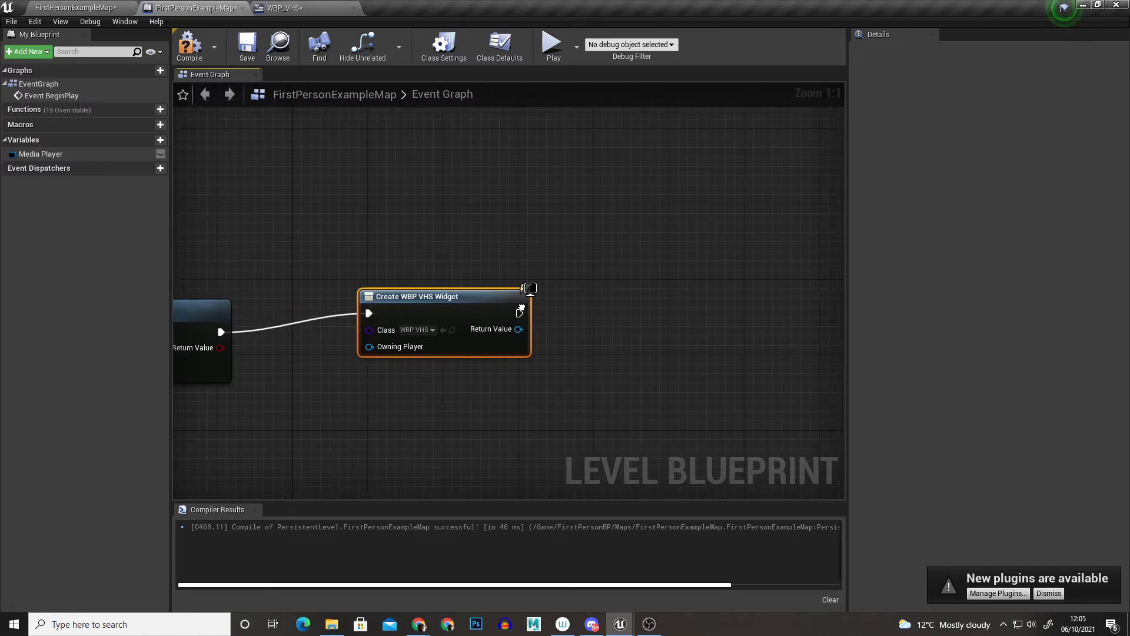
left_click_drag(518, 329, 578, 322)
type("a")
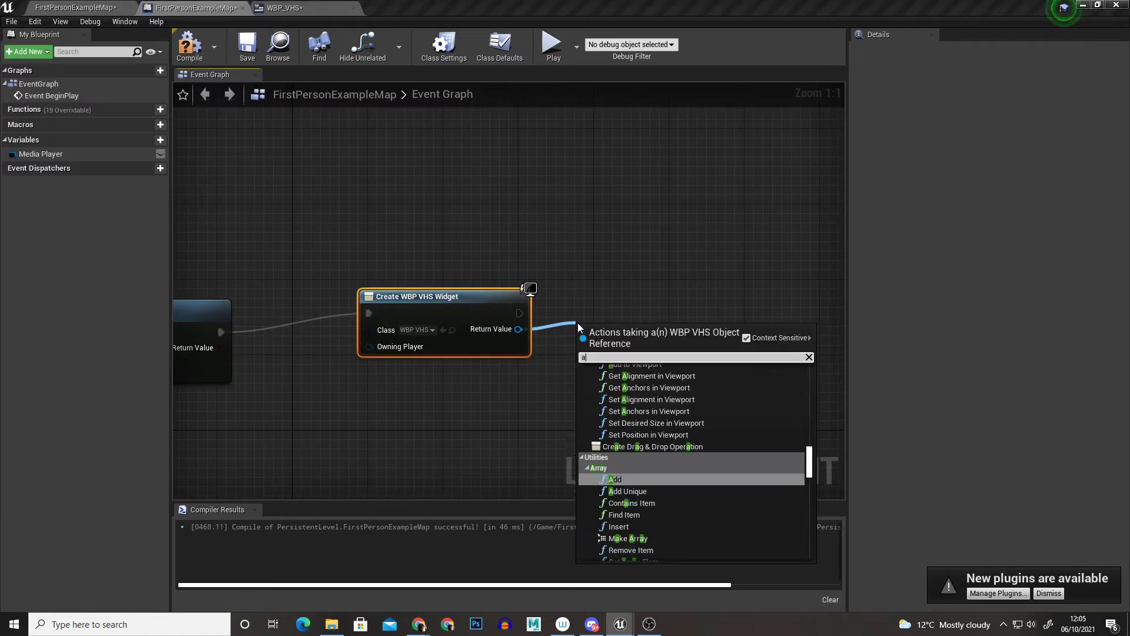
type("dd widg")
key("BackSpace")
key("BackSpace")
key("BackSpace")
key("BackSpace")
key("BackSpace")
key("BackSpace")
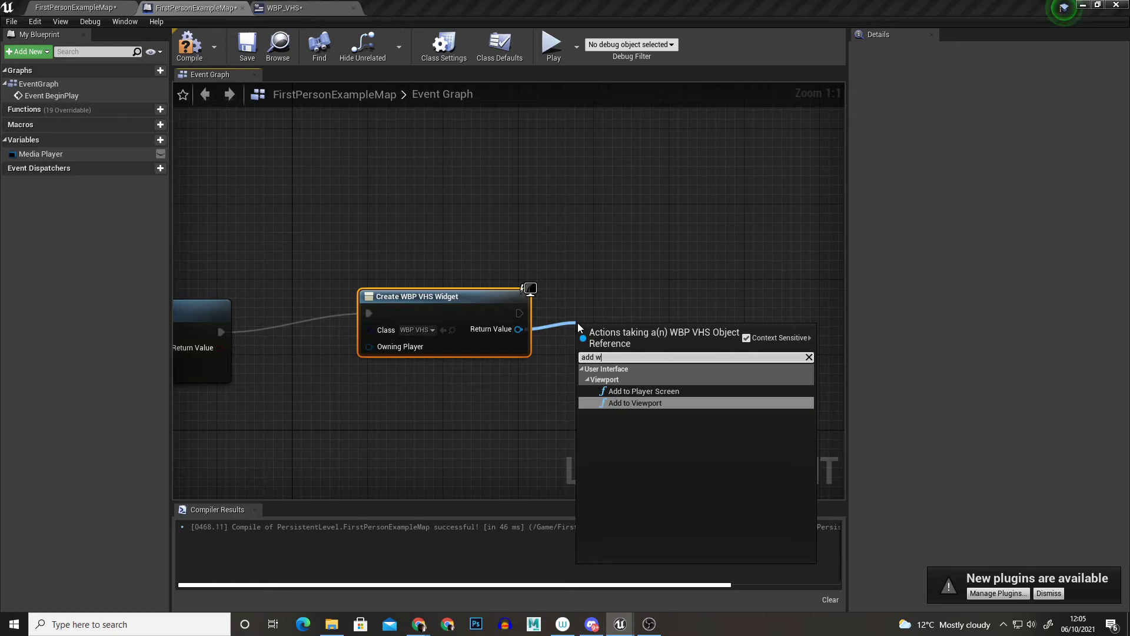
type("d to vi")
key("Return")
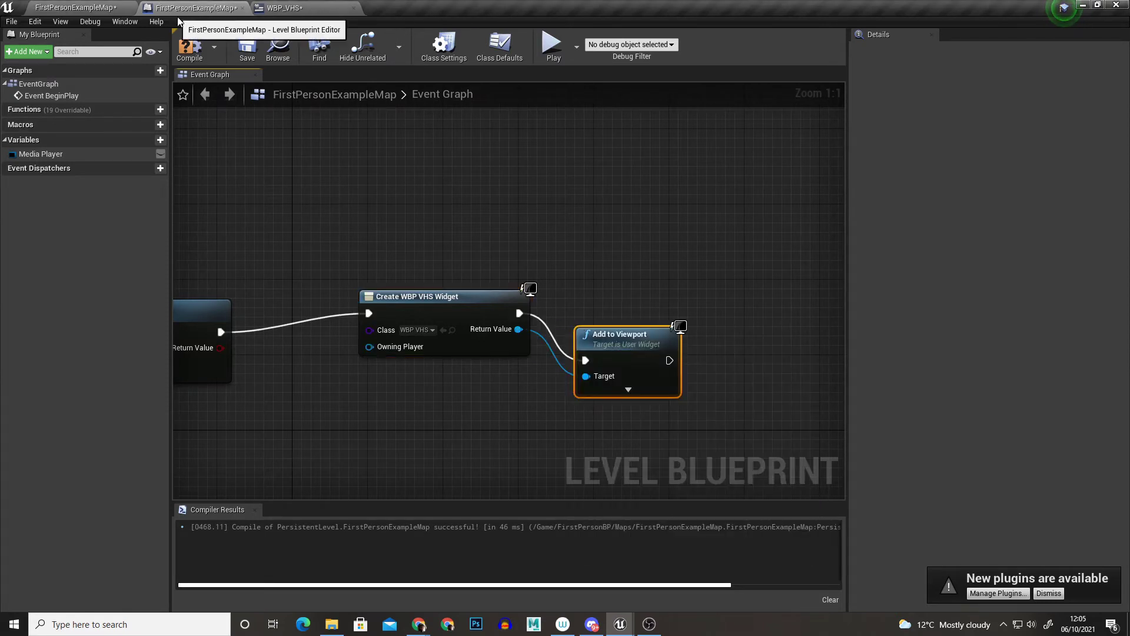
left_click(189, 46)
right_click_drag(284, 207, 500, 225)
scroll(501, 226, "down", 3)
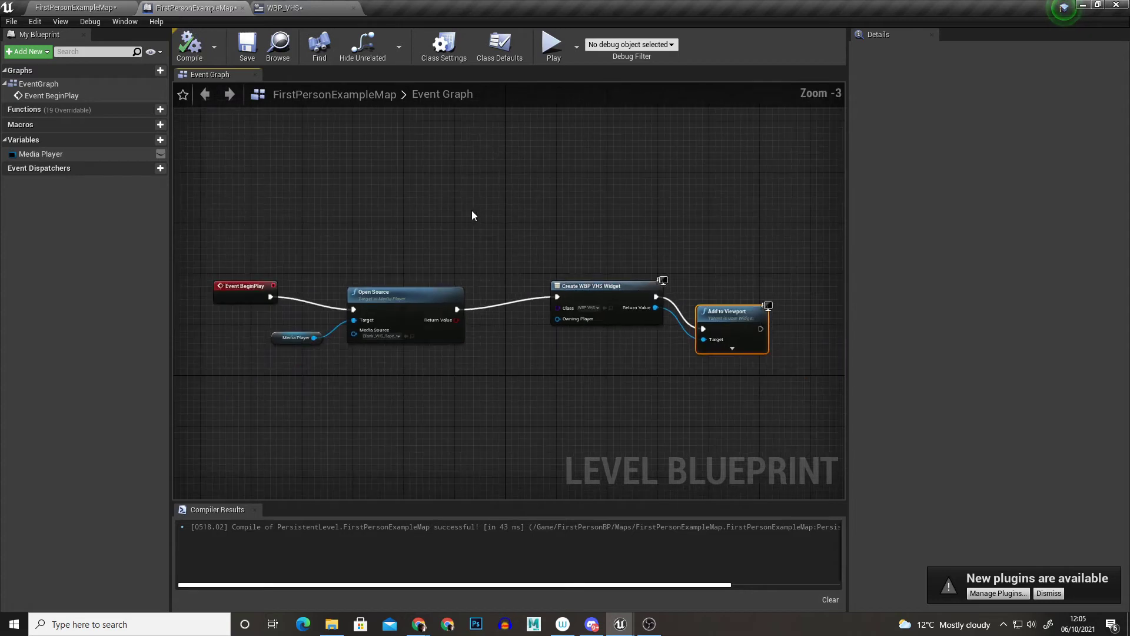
Step: Play the FirstPersonExampleMap level in the editor to check the VHS overlay, and stop the simulation
left_click(75, 8)
left_click(671, 47)
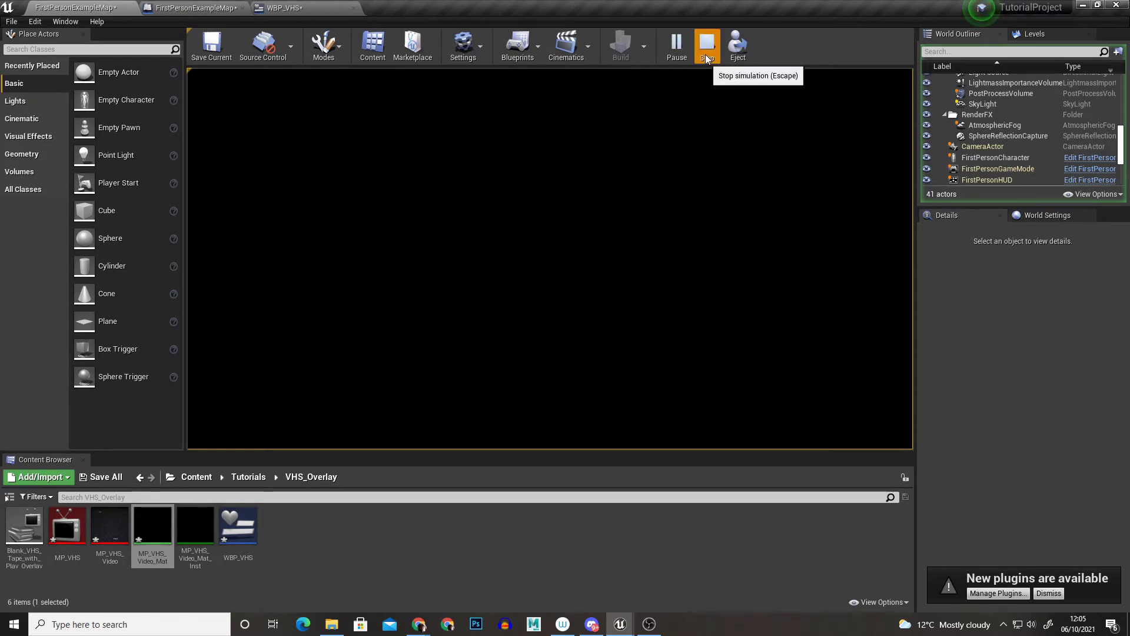
key("Escape")
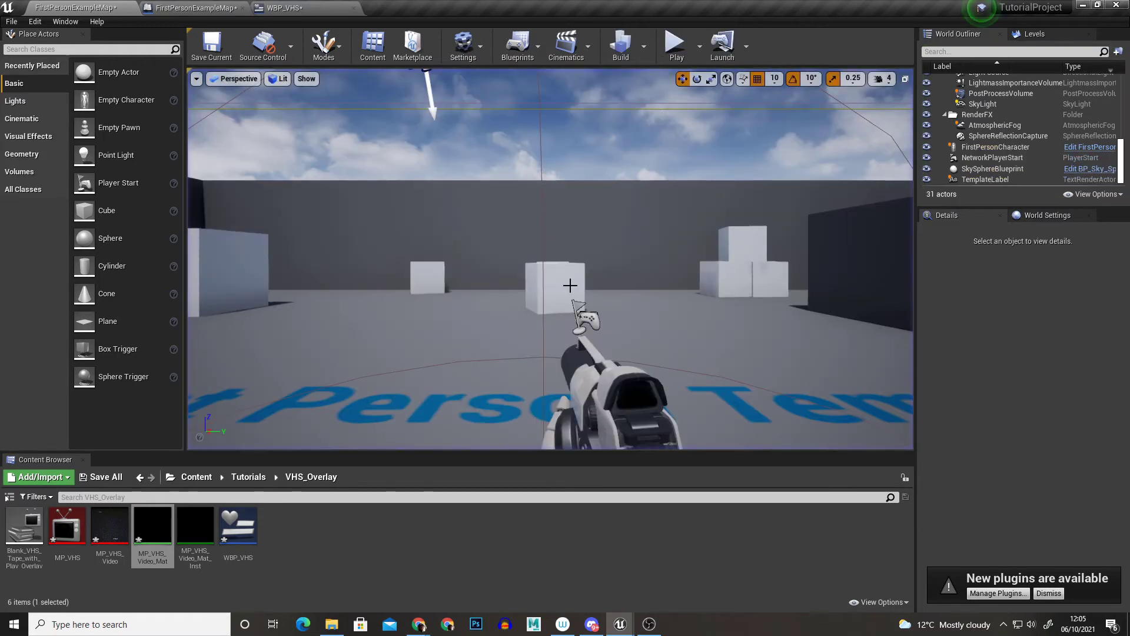
Step: Open the MP_VHS_Video_Mat material, space the Texture Sample away from the result node, and connect its RGB output to Final Color
double_click(150, 525)
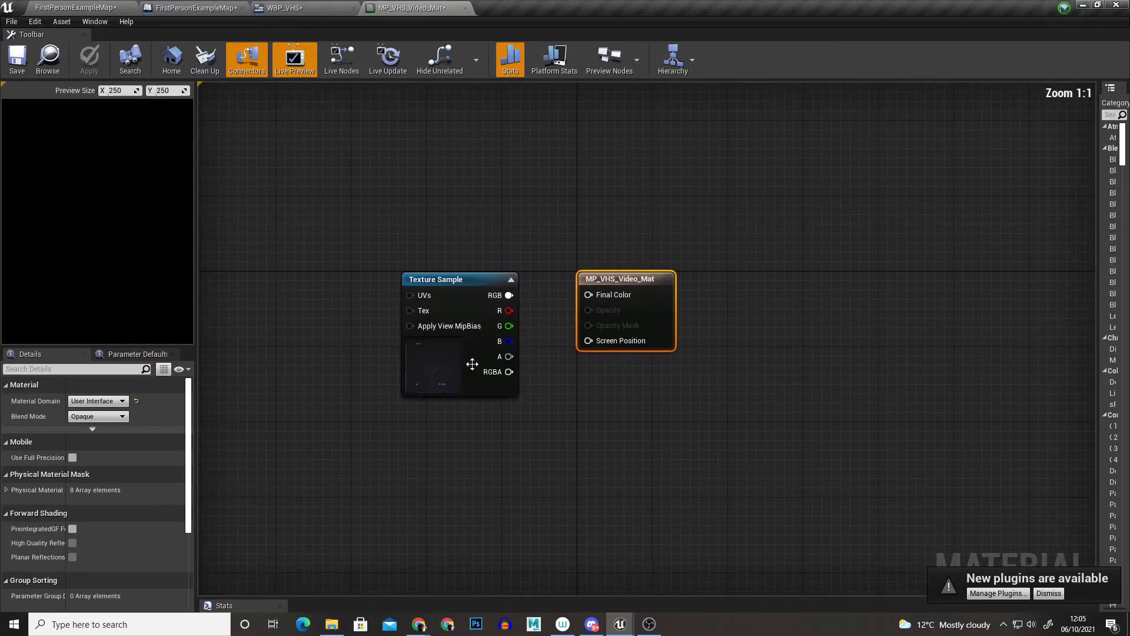
left_click_drag(472, 364, 310, 364)
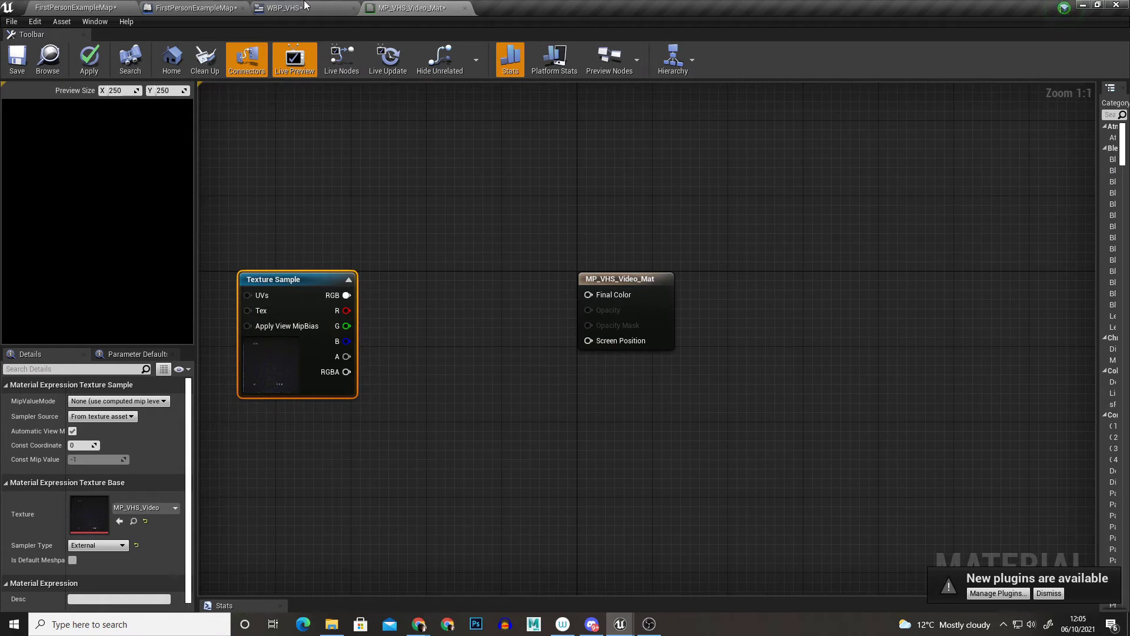
left_click(305, 6)
left_click(428, 7)
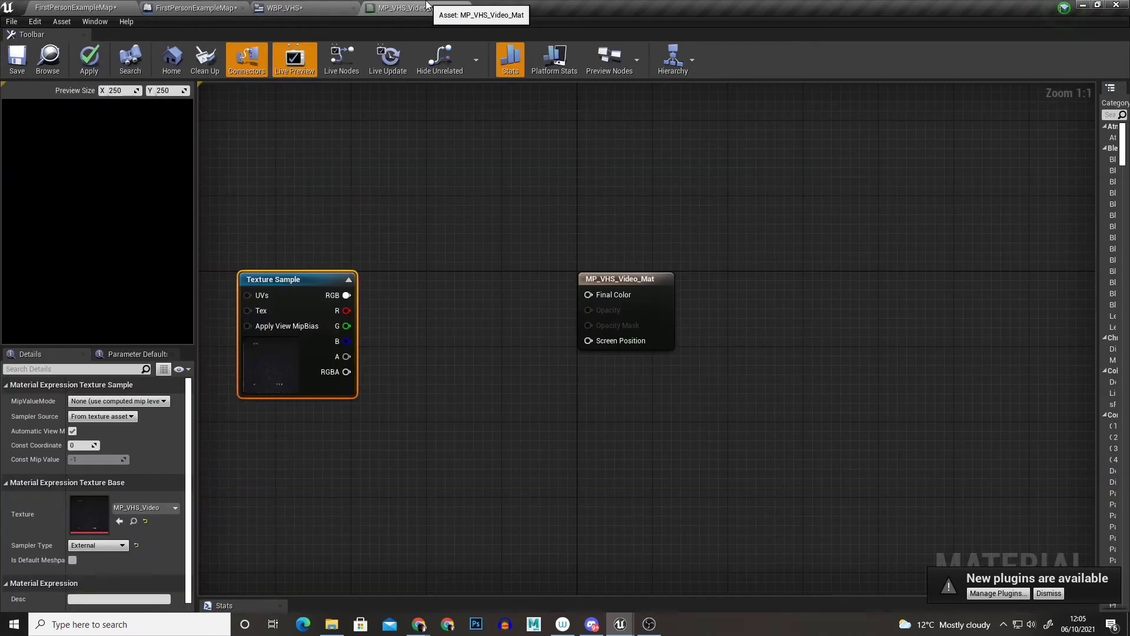
left_click_drag(316, 363, 250, 360)
right_click_drag(273, 356, 347, 350)
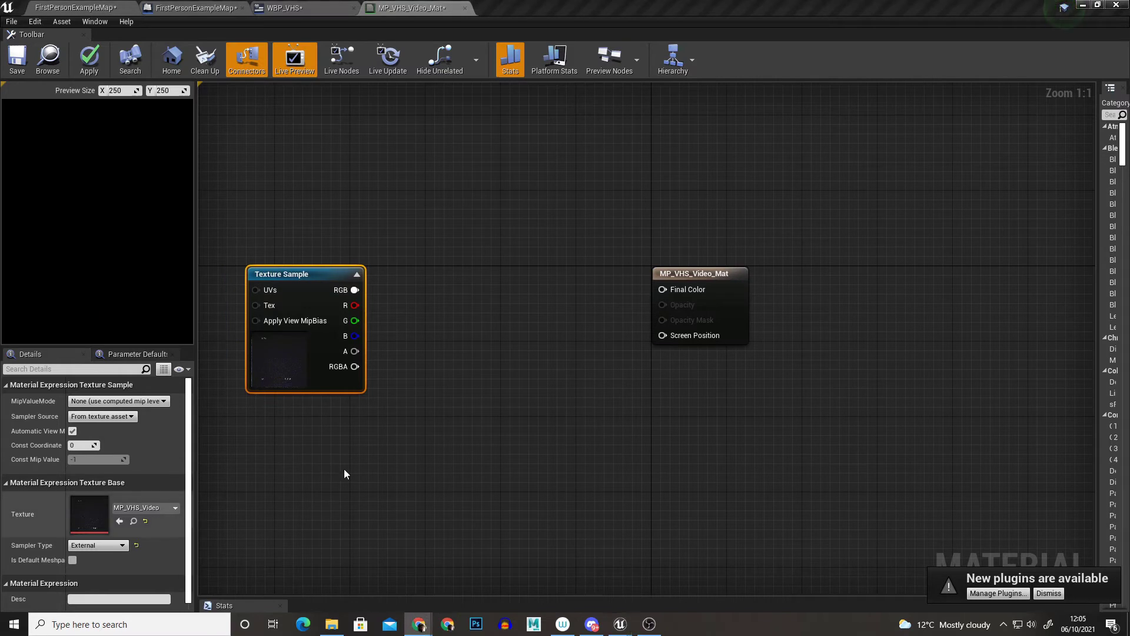
left_click_drag(348, 298, 676, 291)
Step: Set the material's blend mode to Translucent, connect the Texture Sample's R output to Opacity, and apply the changes
left_click(718, 313)
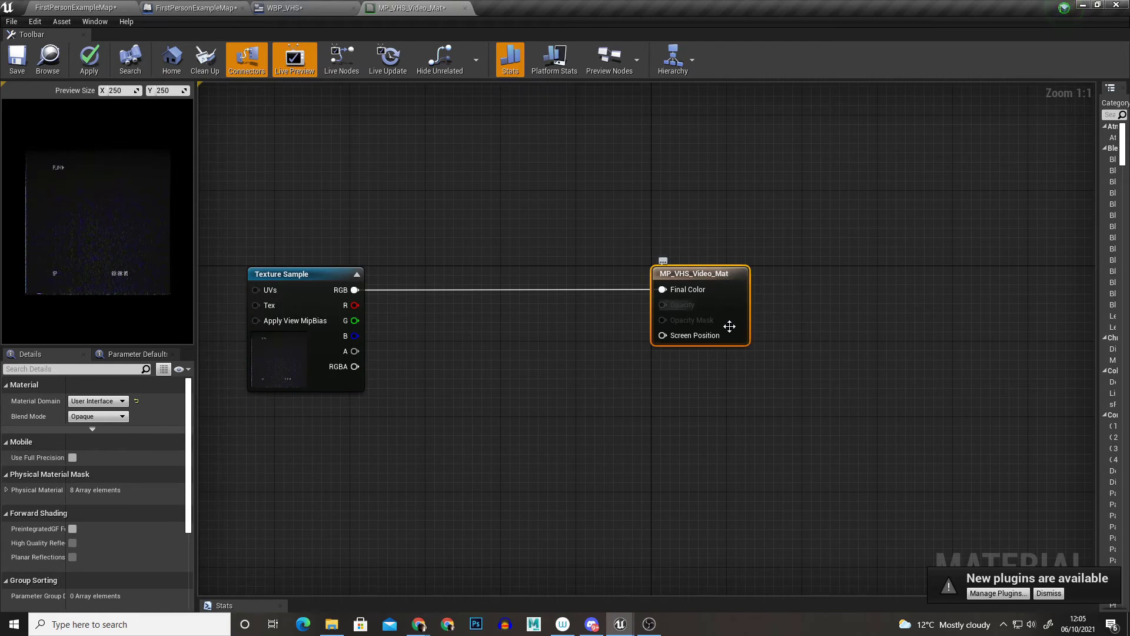
left_click(112, 417)
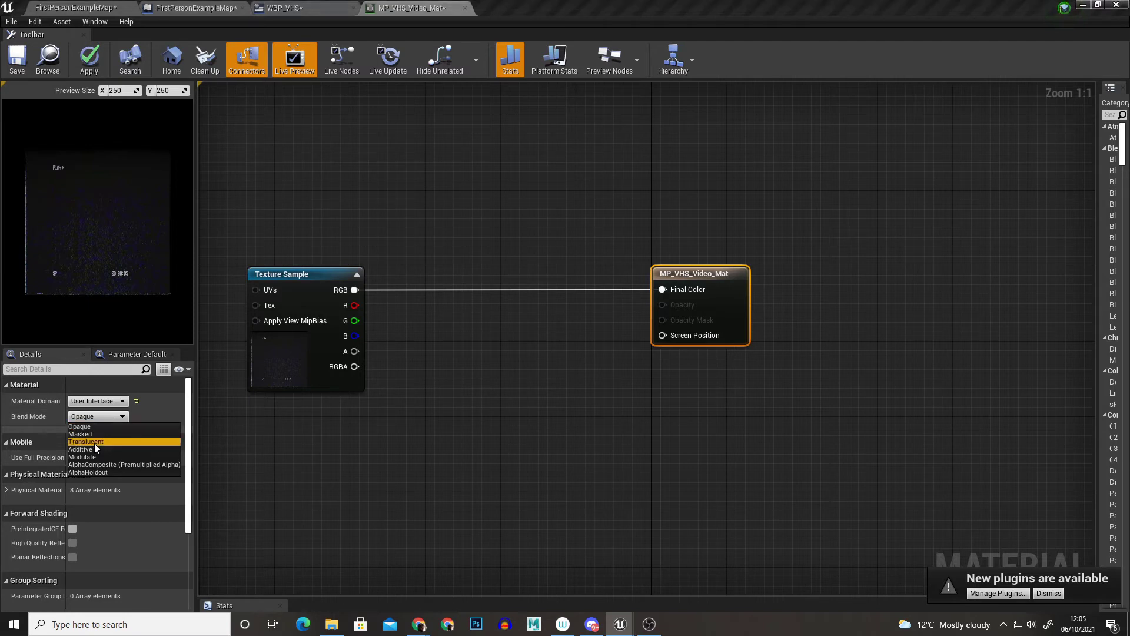
left_click(94, 442)
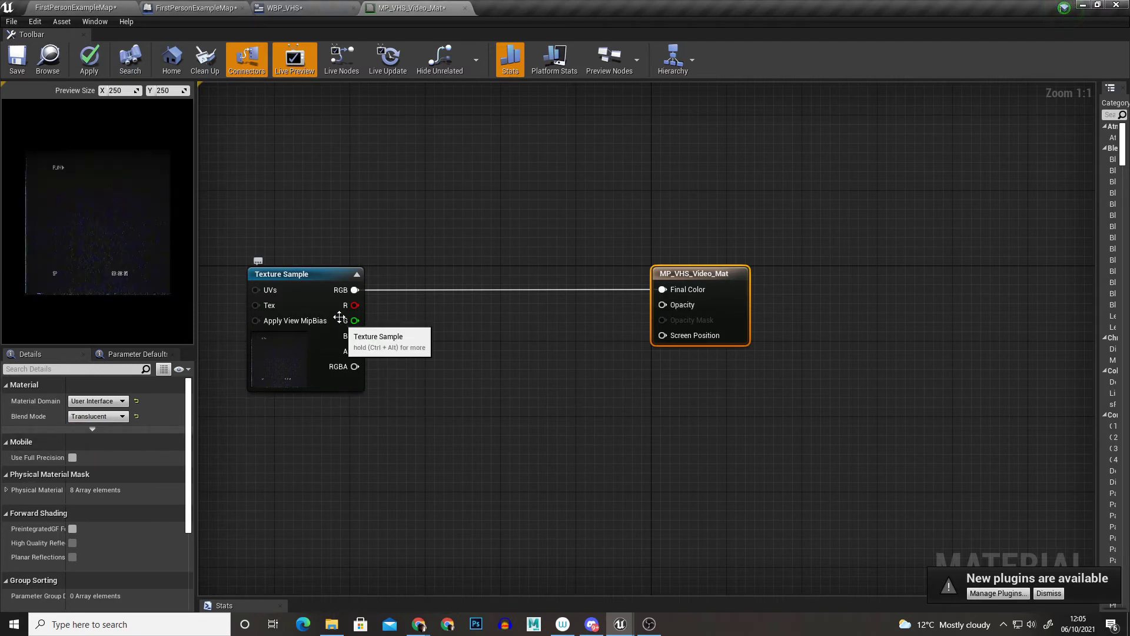
left_click_drag(350, 305, 686, 306)
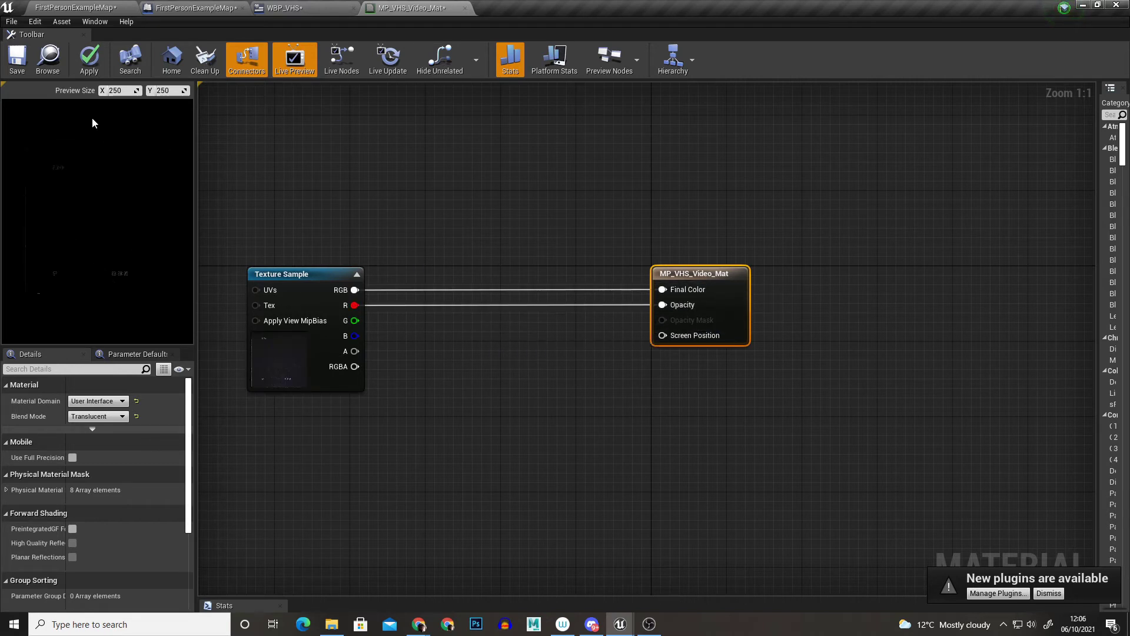
left_click(92, 70)
Step: Play the level and walk around to check the translucent overlay, stopping the simulation when done
left_click(115, 6)
left_click(661, 88)
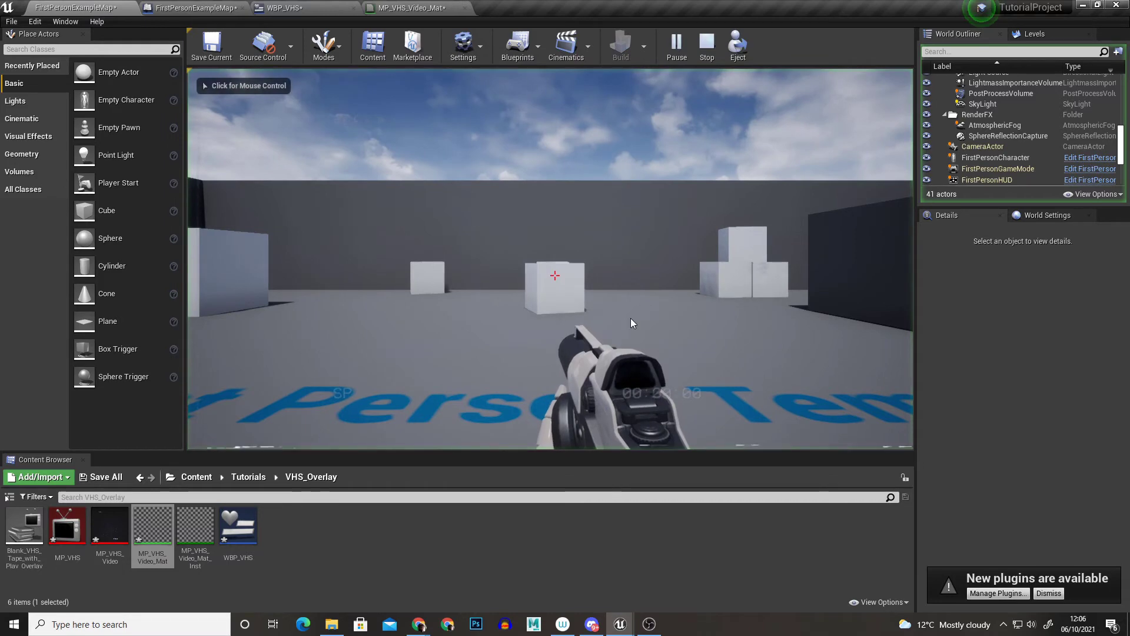
key("w")
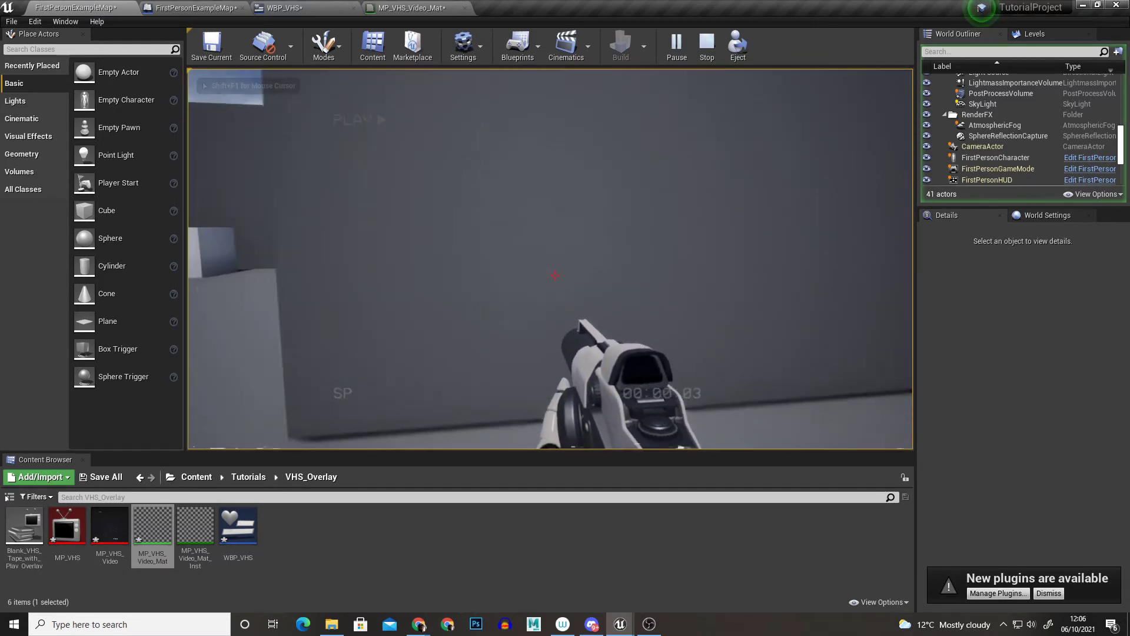
key("s")
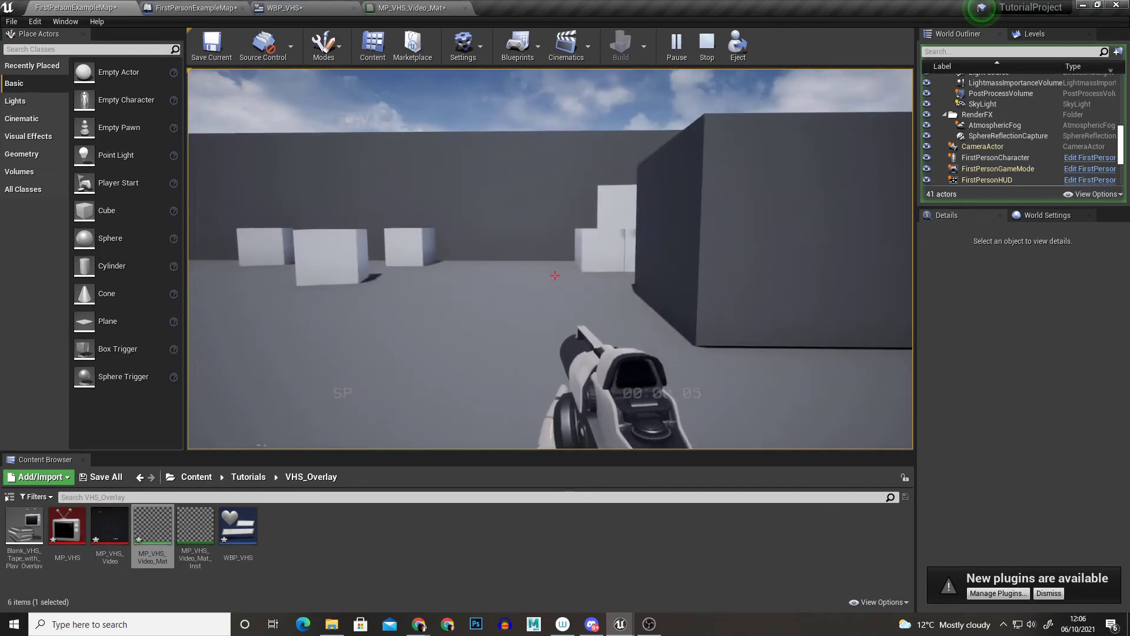
key("Escape")
Step: In MP_VHS_Video_Mat, add a Multiply node fed by the texture's RGB output and a new scalar parameter named Colour PWR with default value 5
left_click(383, 7)
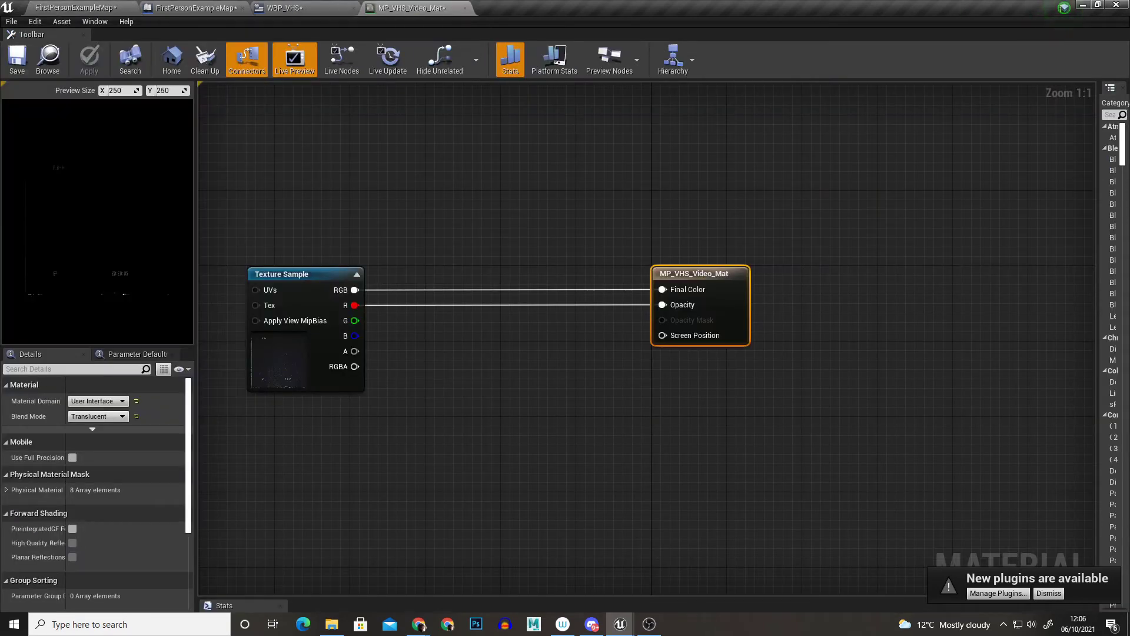
right_click_drag(415, 235, 508, 194)
left_click_drag(395, 332, 225, 303)
left_click(444, 321)
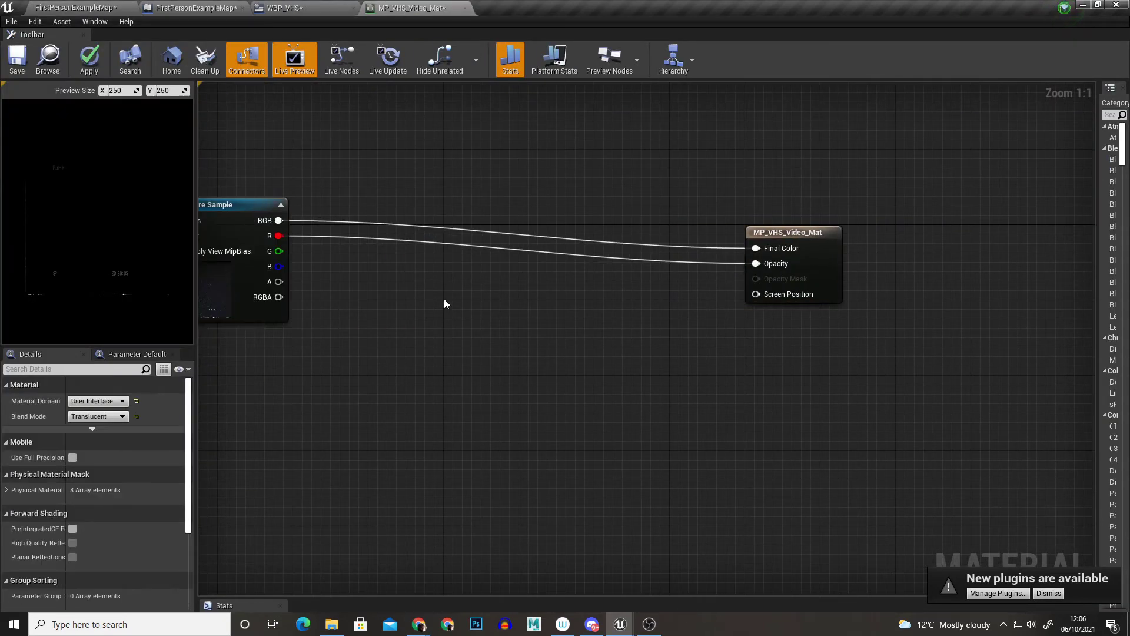
left_click(444, 299)
left_click_drag(279, 220, 559, 196)
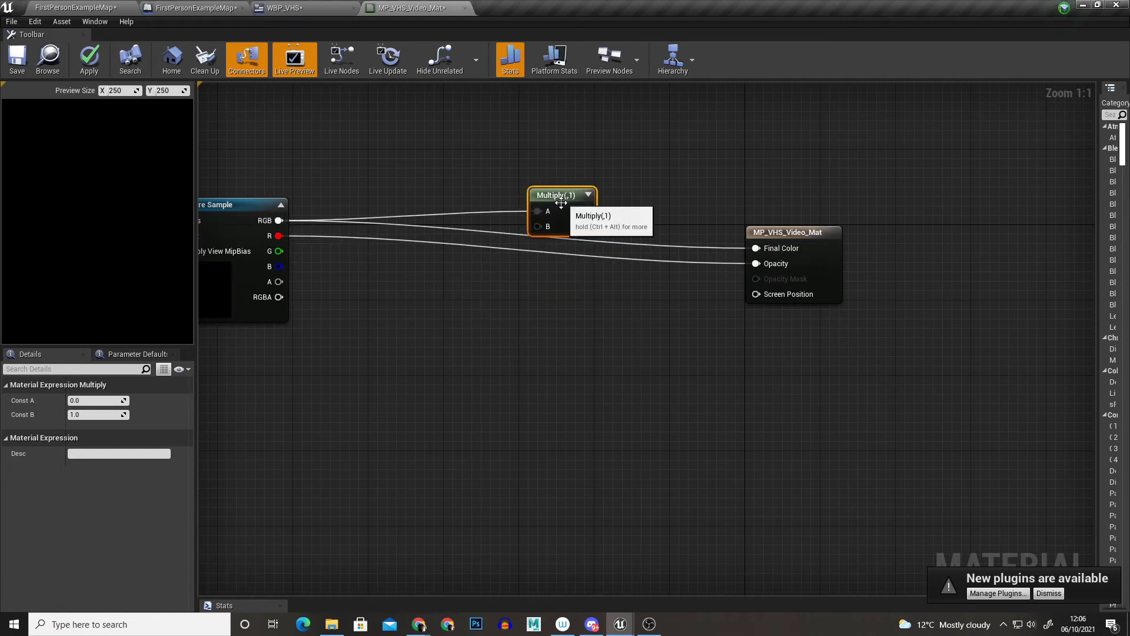
left_click(423, 292)
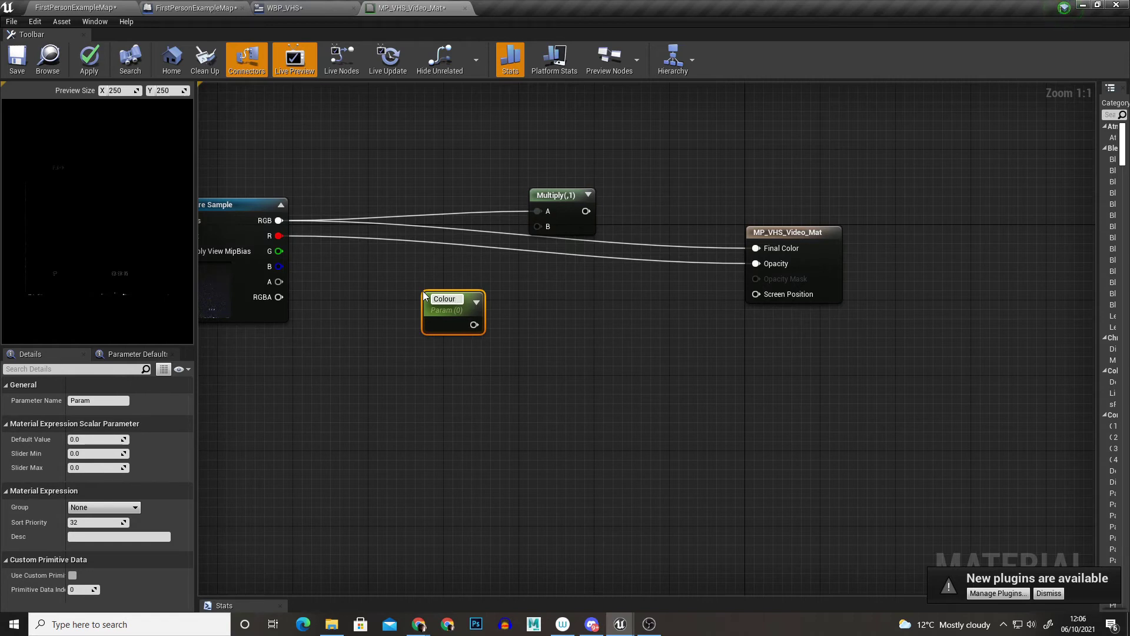
type("Colour PWR")
key("Return")
left_click_drag(480, 322, 537, 226)
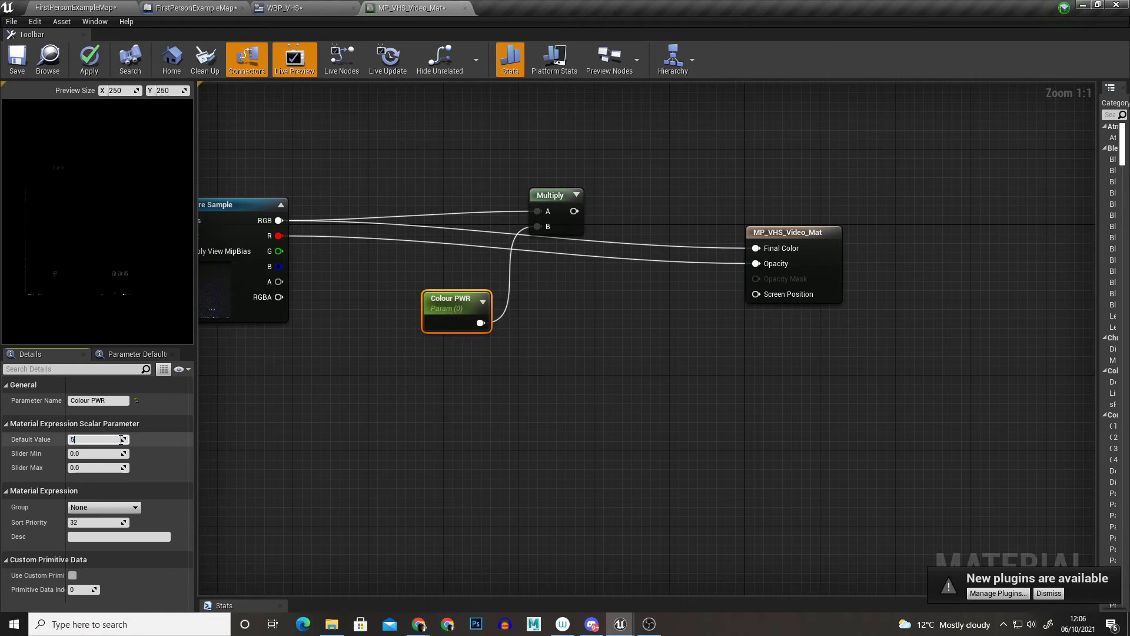
Step: Connect the Colour PWR Multiply output to Final Color and move the Multiply and parameter nodes above the opacity connection
left_click_drag(569, 215, 782, 248)
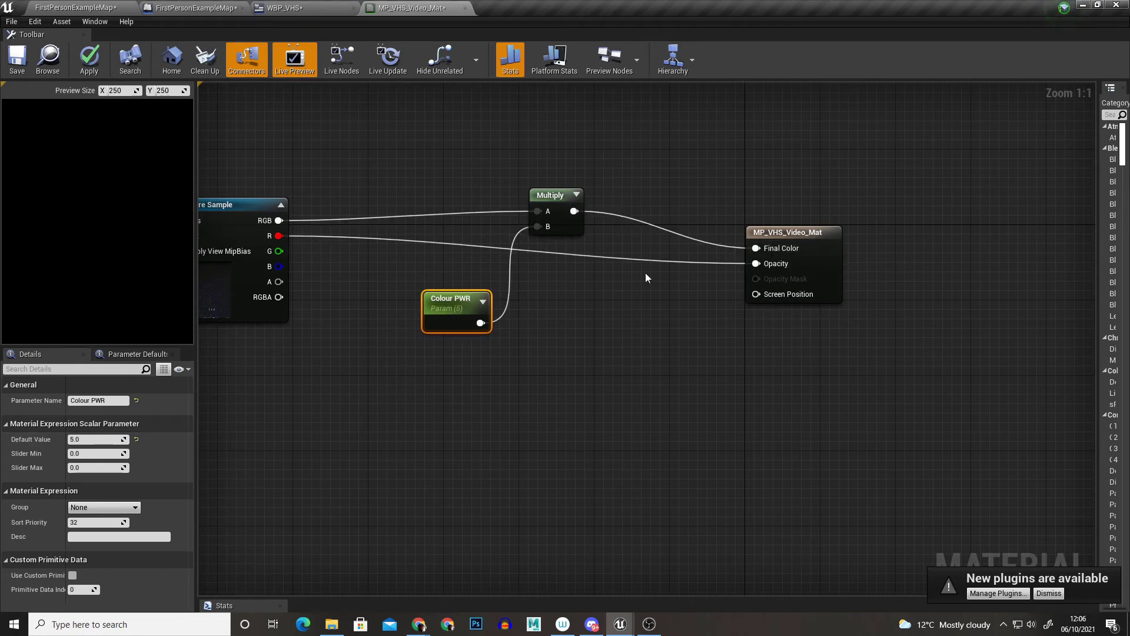
left_click_drag(557, 213, 593, 146)
left_click_drag(456, 306, 468, 193)
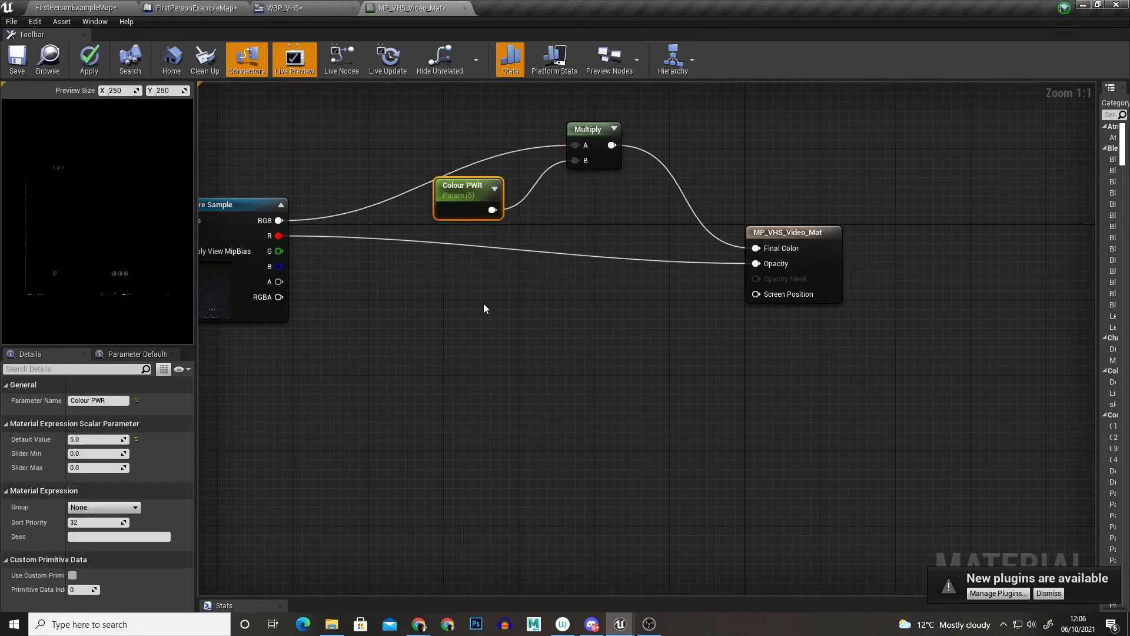
left_click(386, 287)
left_click(92, 68)
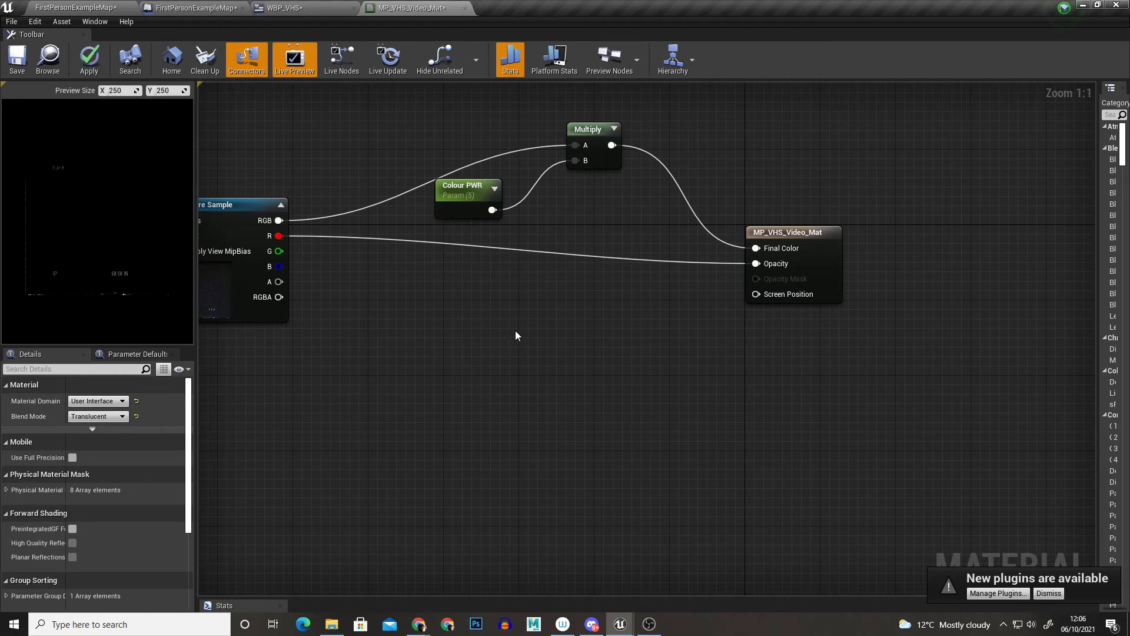
Step: Add a second Multiply node fed by the texture's R output and a new scalar parameter named ssss, with the parameter placed beside it
left_click(538, 349)
type("ssss")
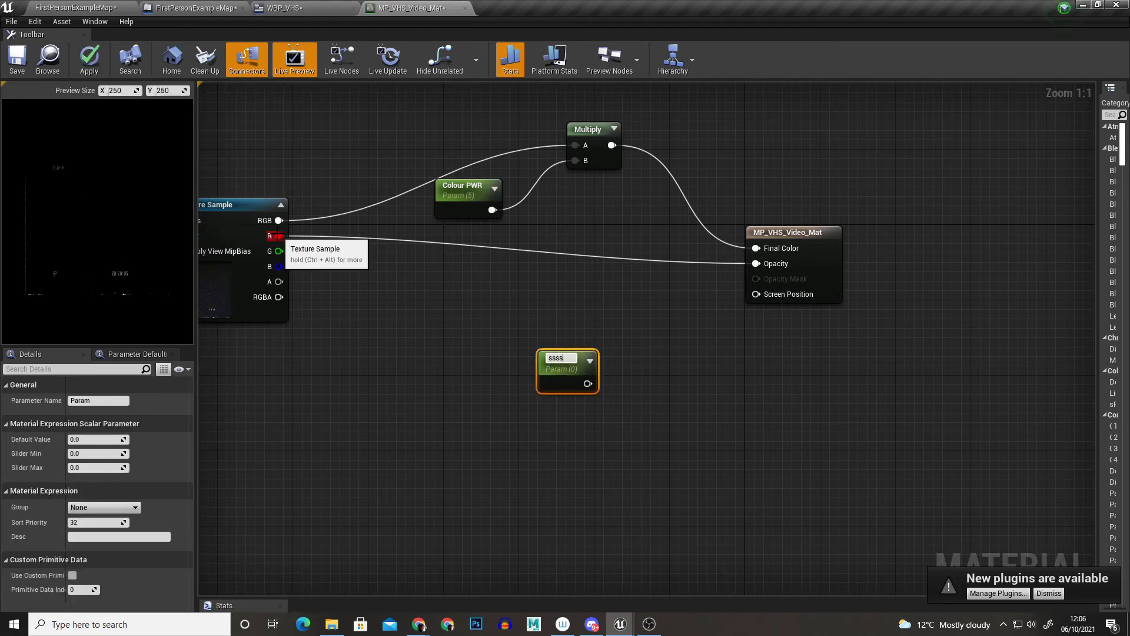
left_click_drag(278, 235, 474, 349)
left_click(492, 323)
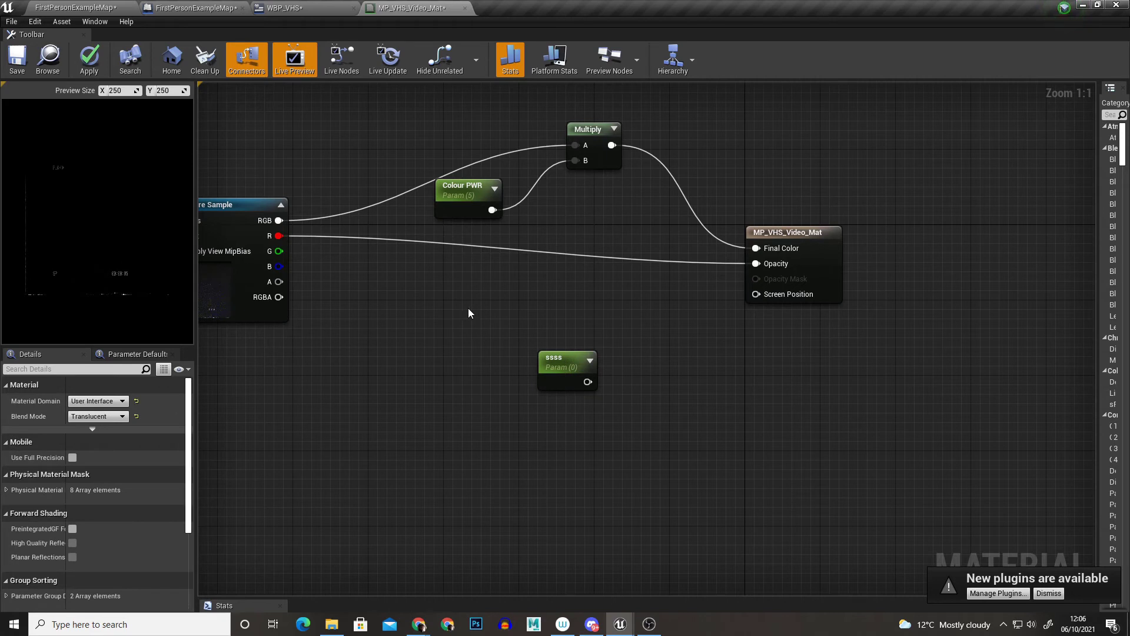
left_click(468, 309)
left_click_drag(278, 236, 477, 332)
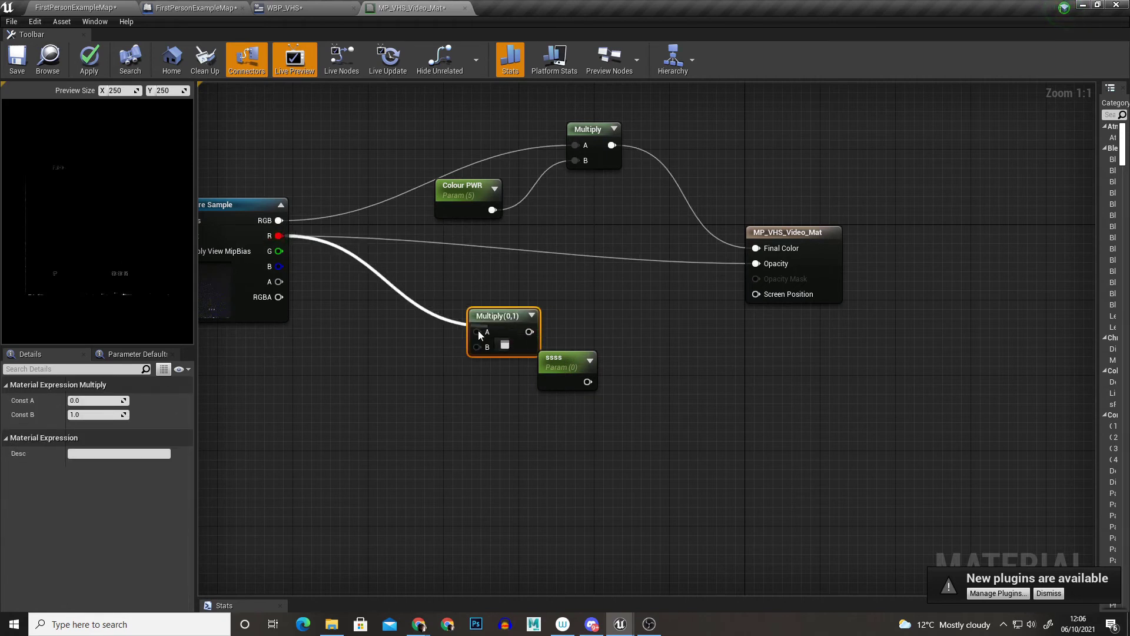
left_click_drag(587, 381, 480, 352)
left_click(559, 361)
left_click_drag(559, 360, 427, 368)
Step: Set the new parameter's default value to 2, rename it Opacity PWR, and connect its Multiply output to Opacity
left_click(106, 435)
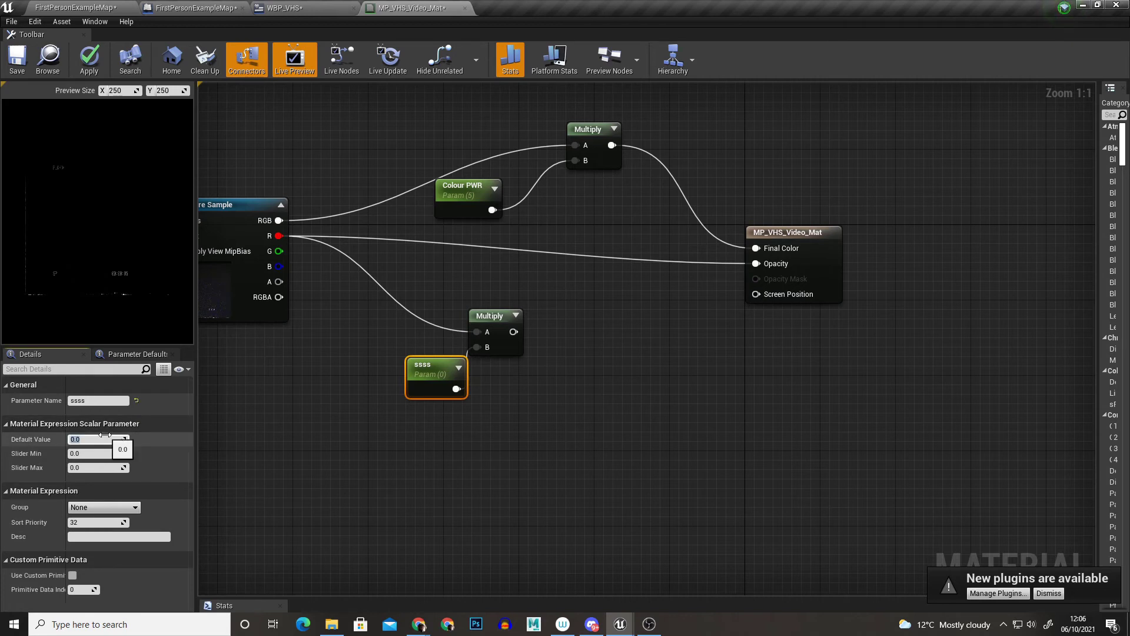
left_click_drag(513, 331, 756, 263)
left_click(502, 329)
left_click(419, 382)
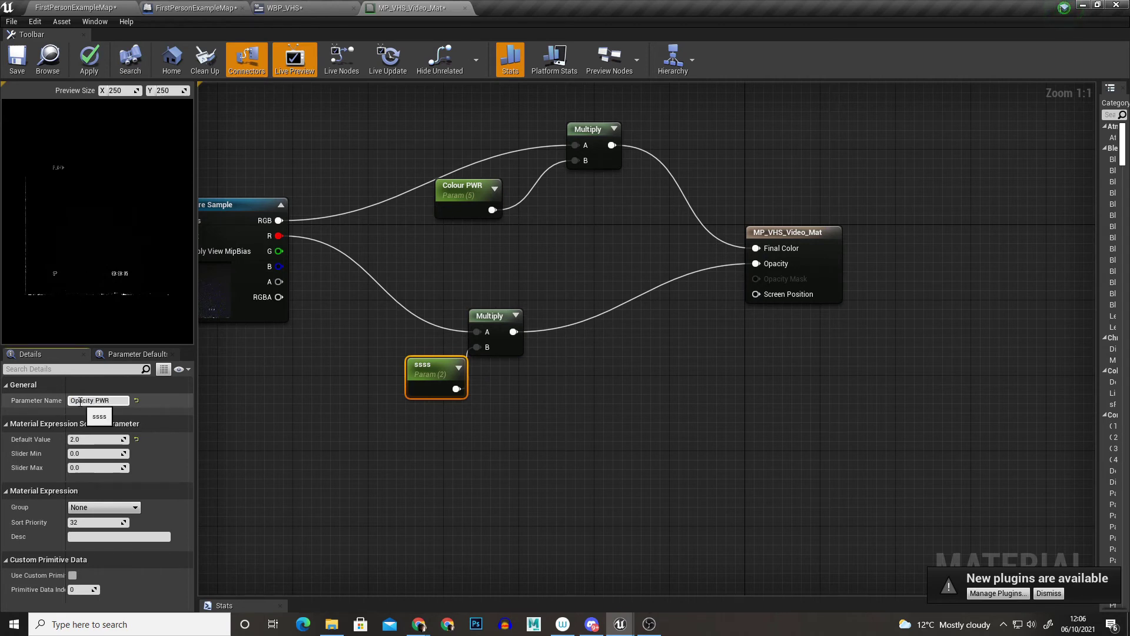
key("Return")
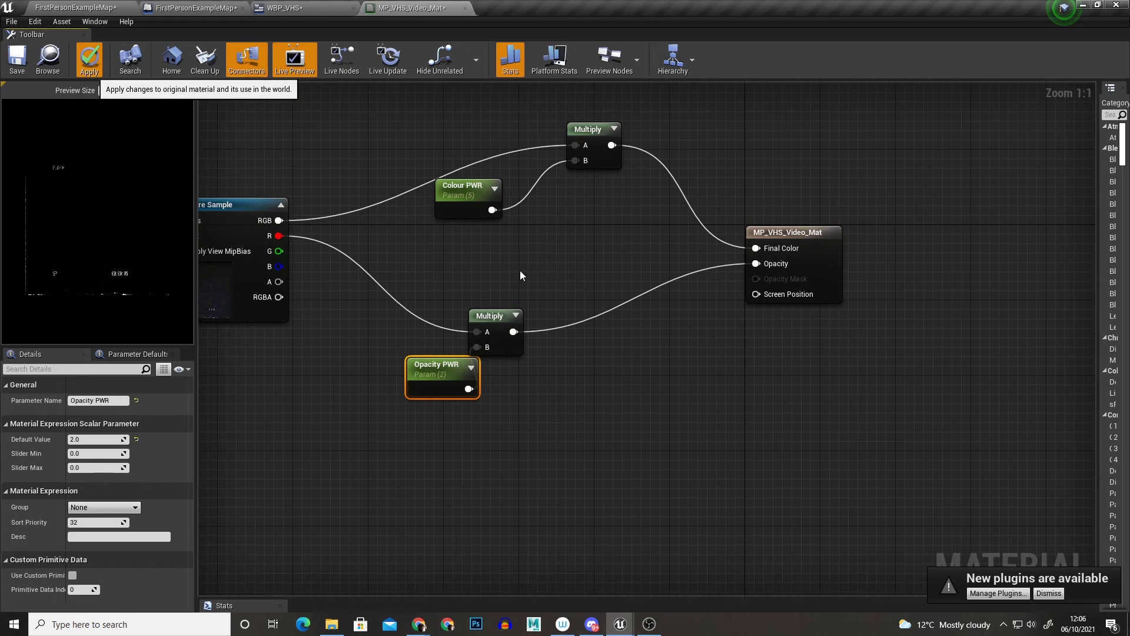
Step: Apply the MP_VHS_Video_Mat changes and try to save the material, closing the save dialog and message log
left_click(17, 59)
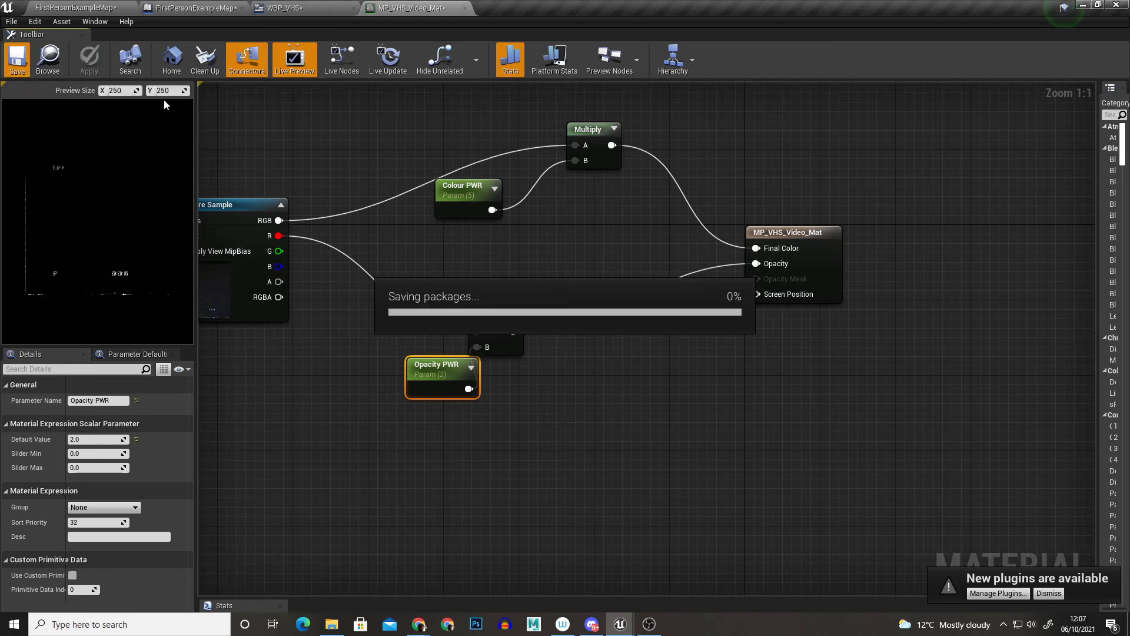
left_click(693, 242)
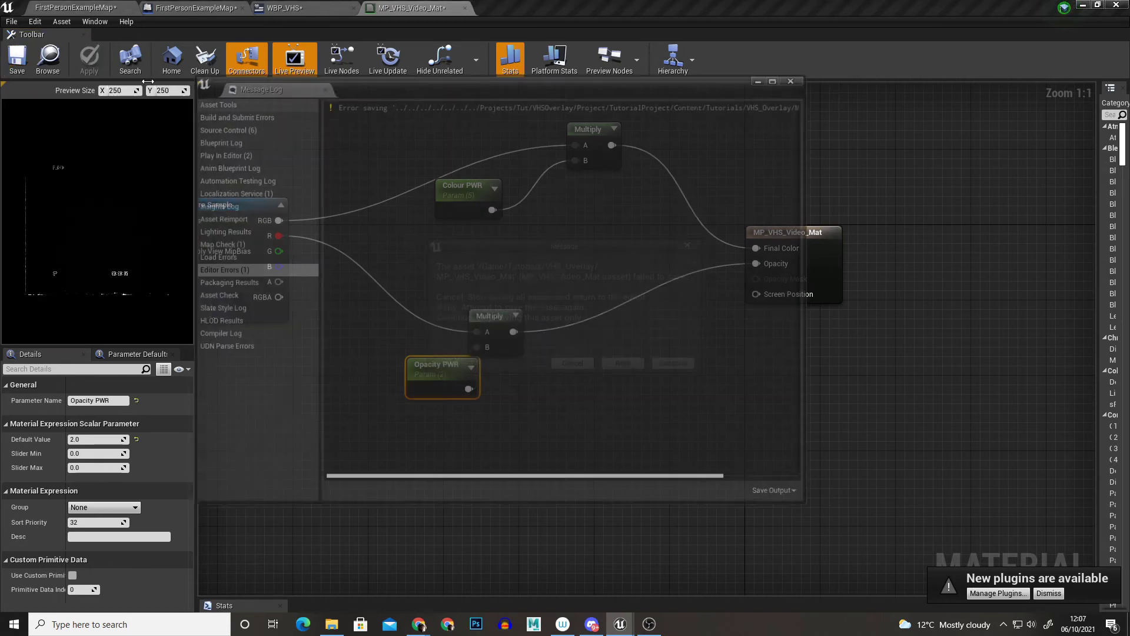
left_click(798, 78)
Step: Play the level again and walk around to check the overlay with the multiplied colour and opacity, and stop the simulation
left_click(82, 7)
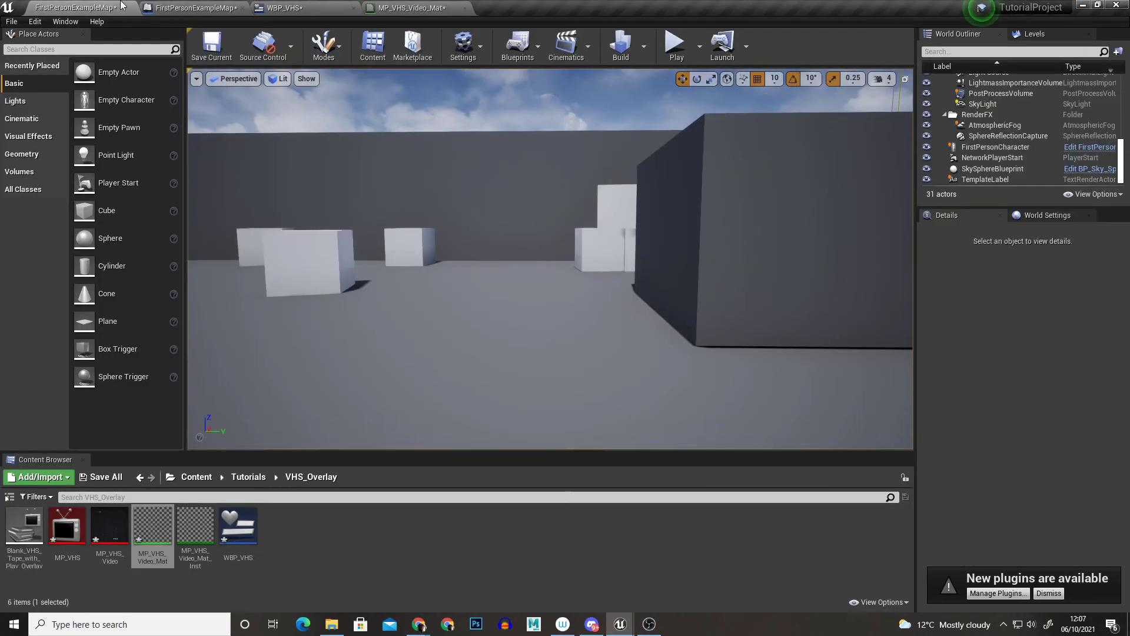
left_click(674, 59)
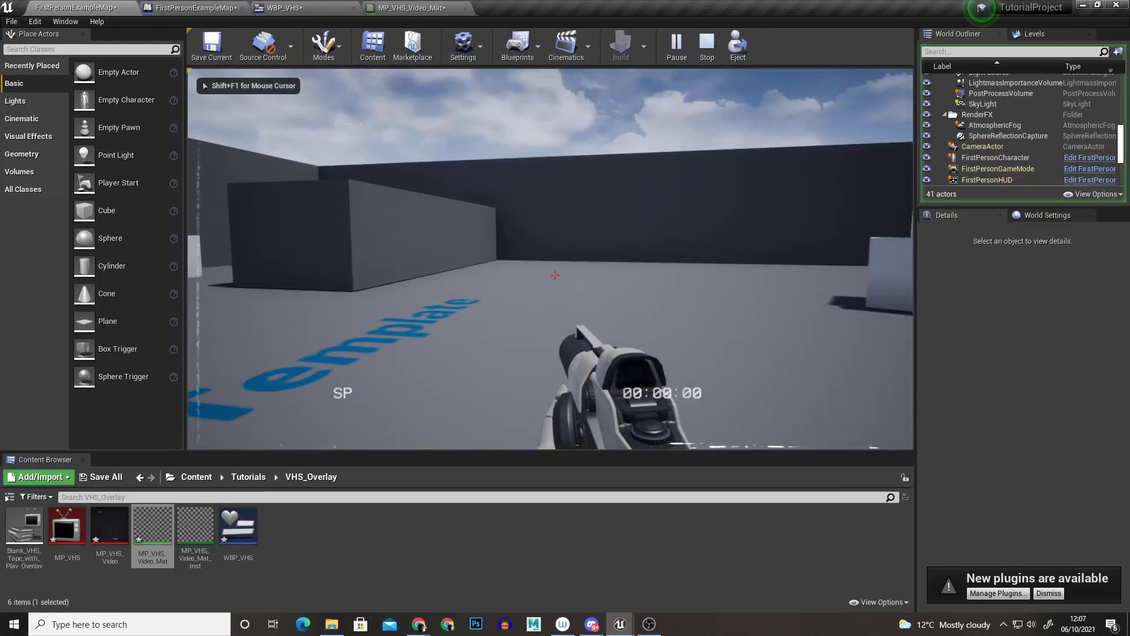
key("w")
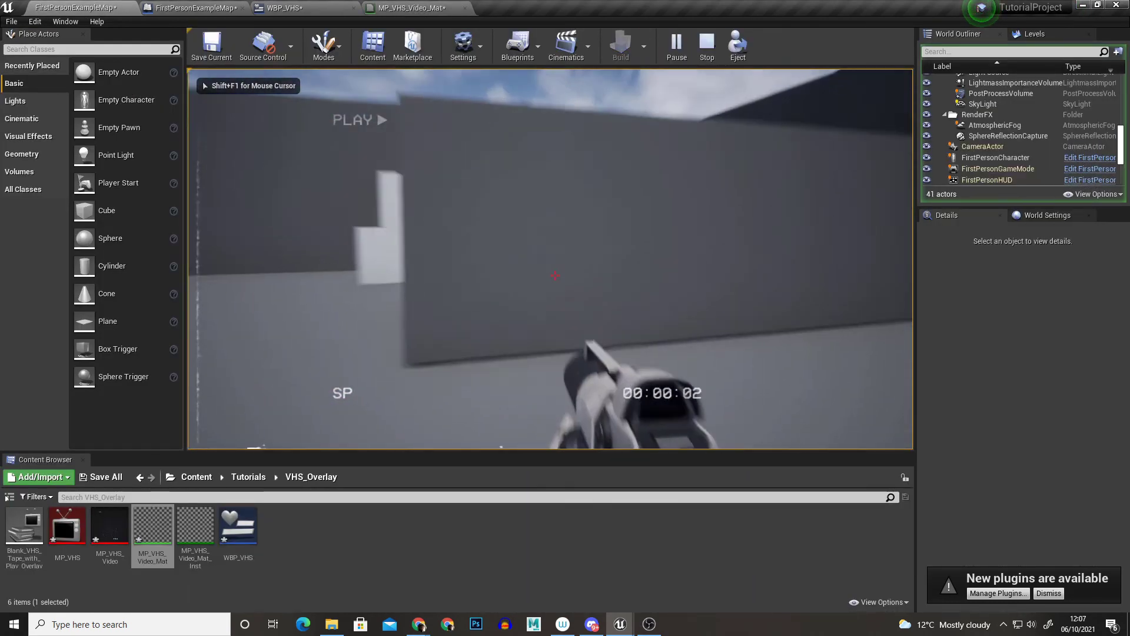
key("w")
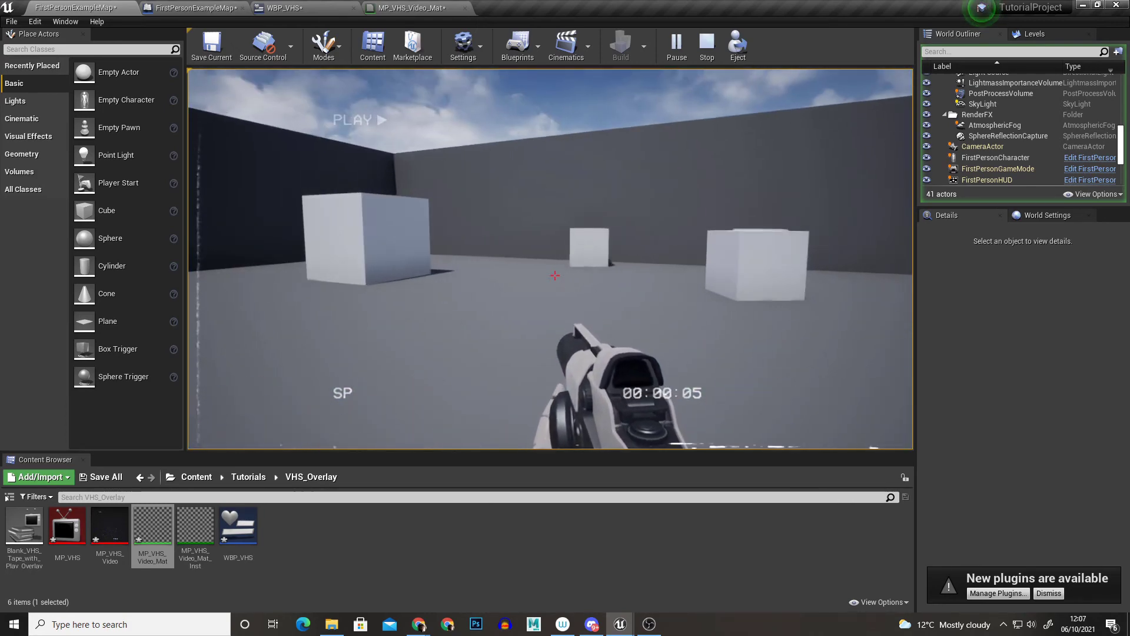
key("Escape")
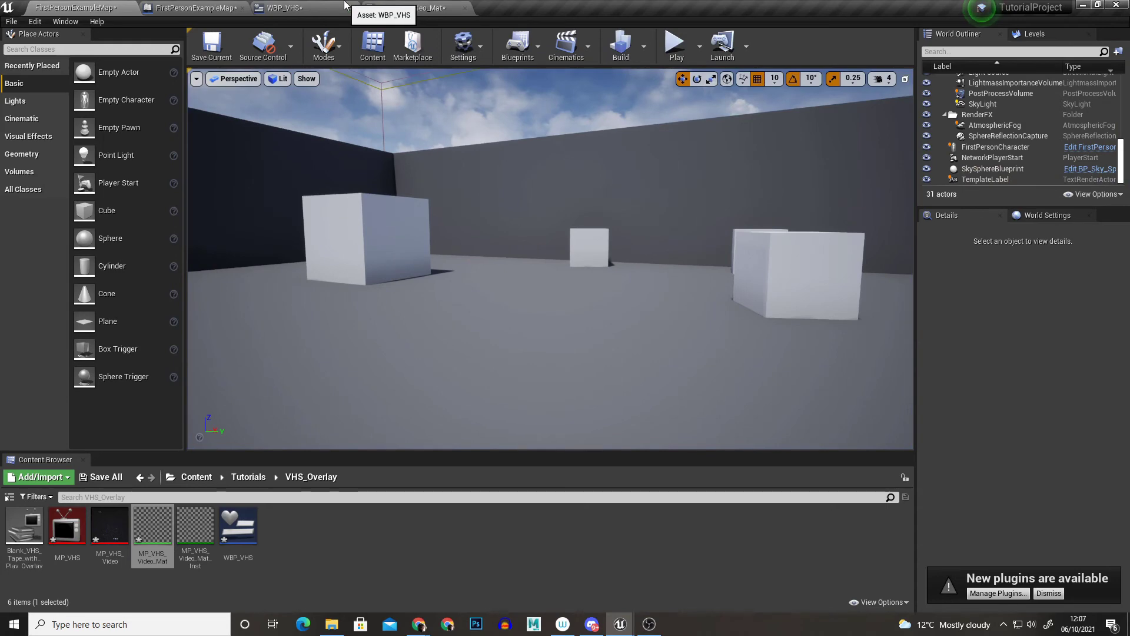
Step: Add a second Image to the WBP_VHS canvas and place it above Image_0 in the hierarchy so it renders behind the video
left_click(291, 9)
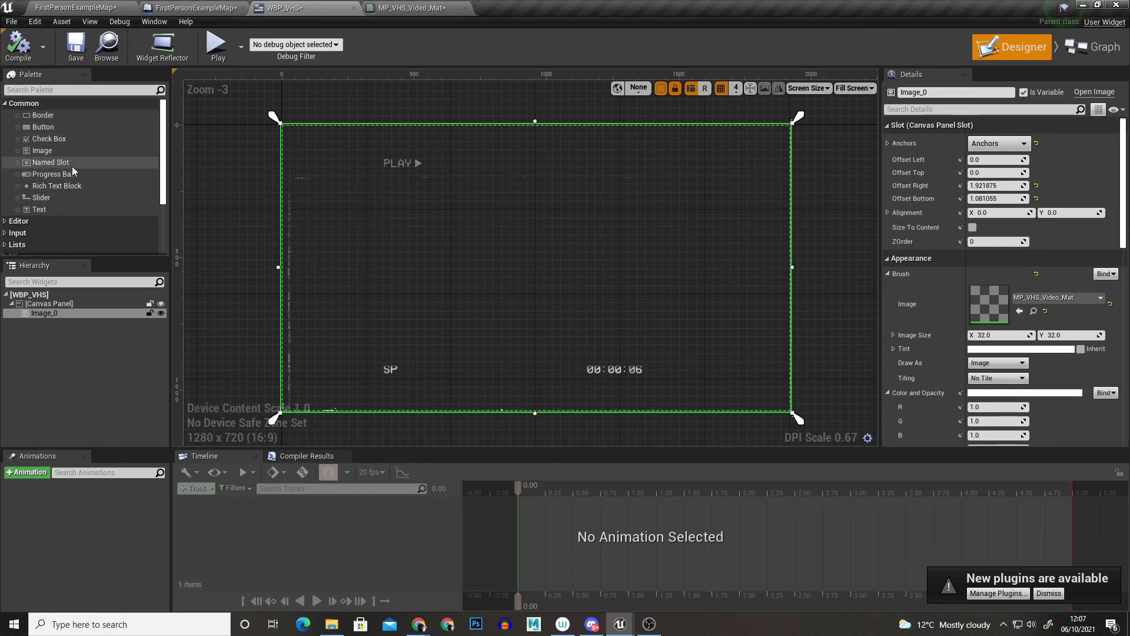
left_click_drag(47, 151, 474, 256)
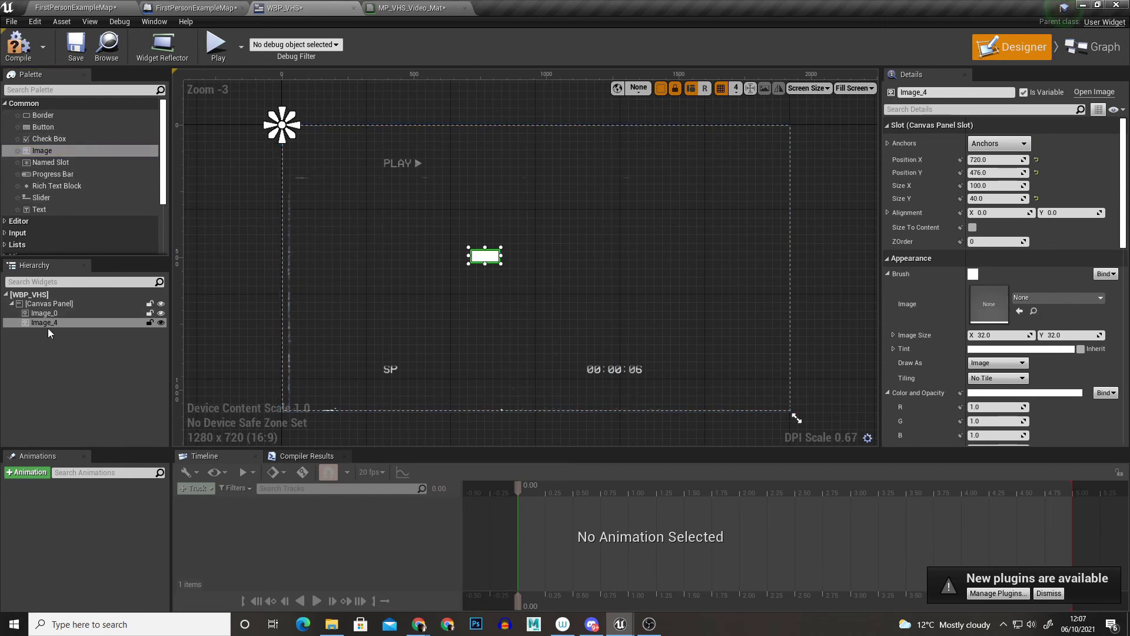
left_click_drag(49, 323, 53, 314)
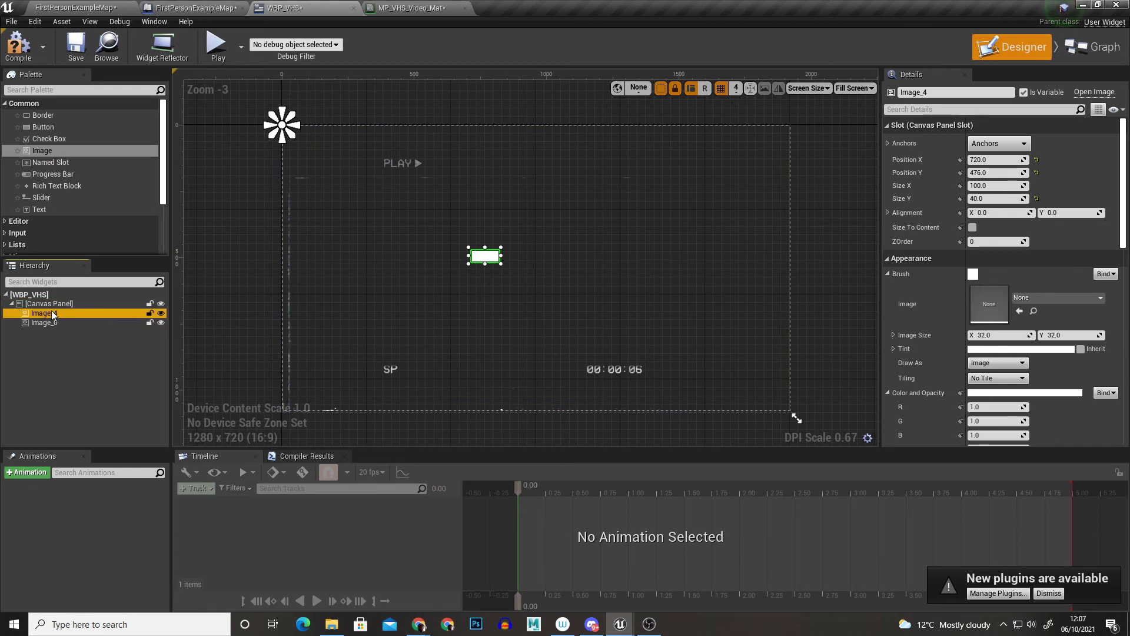
Step: Position the new image at 0, 0 with size 1920 x 1080 and anchor it to stretch across the whole canvas
left_click(994, 159)
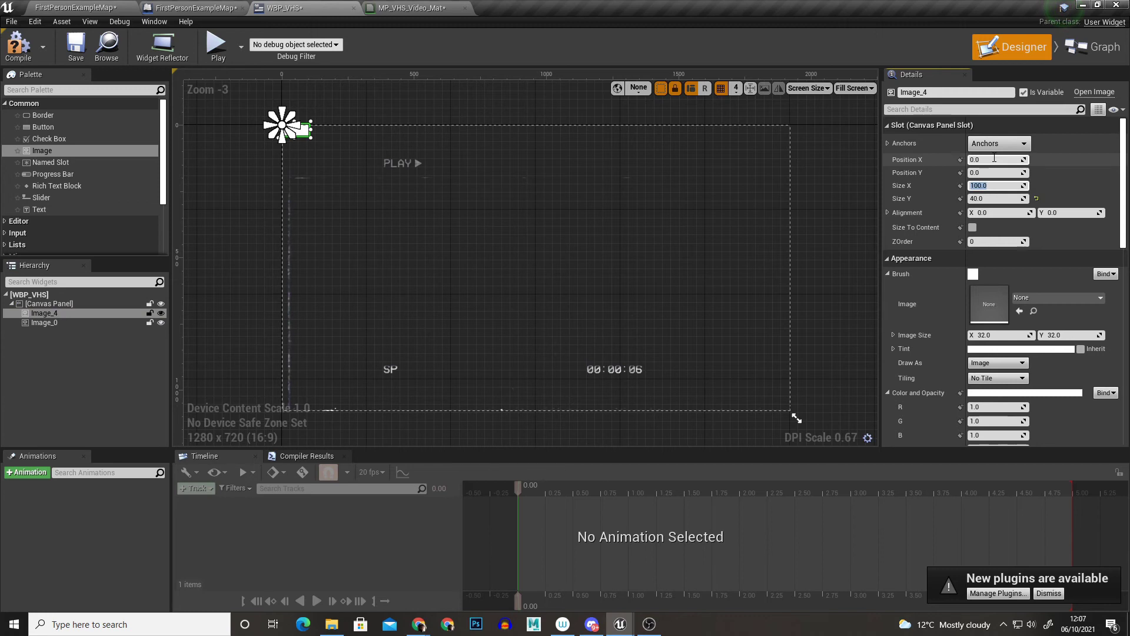
key("Tab")
type("1")
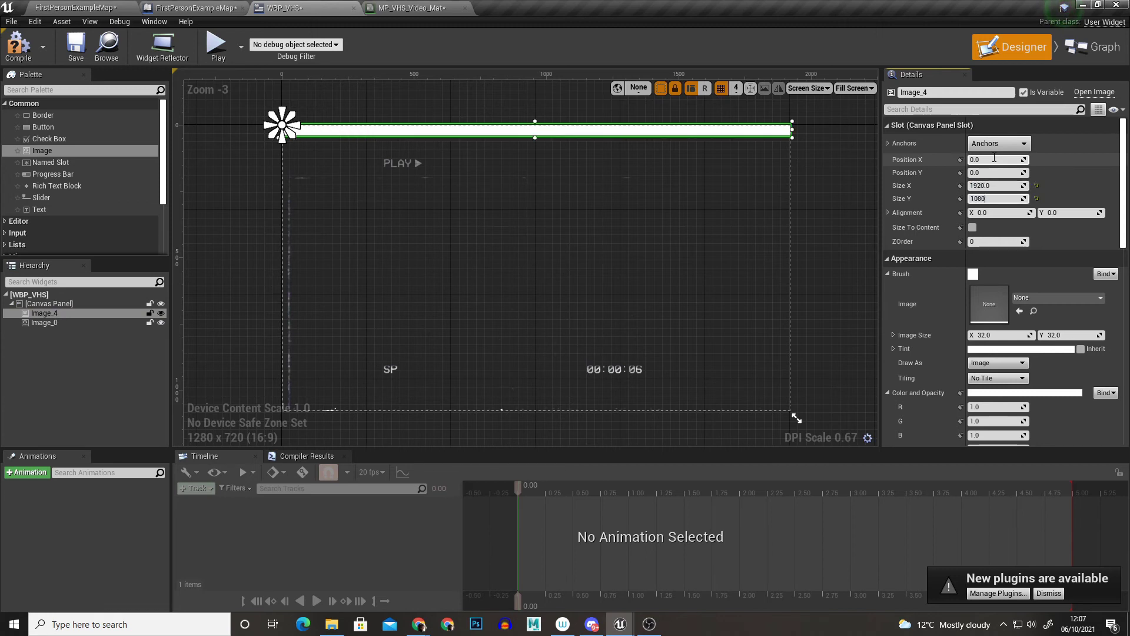
key("Return")
left_click(999, 143)
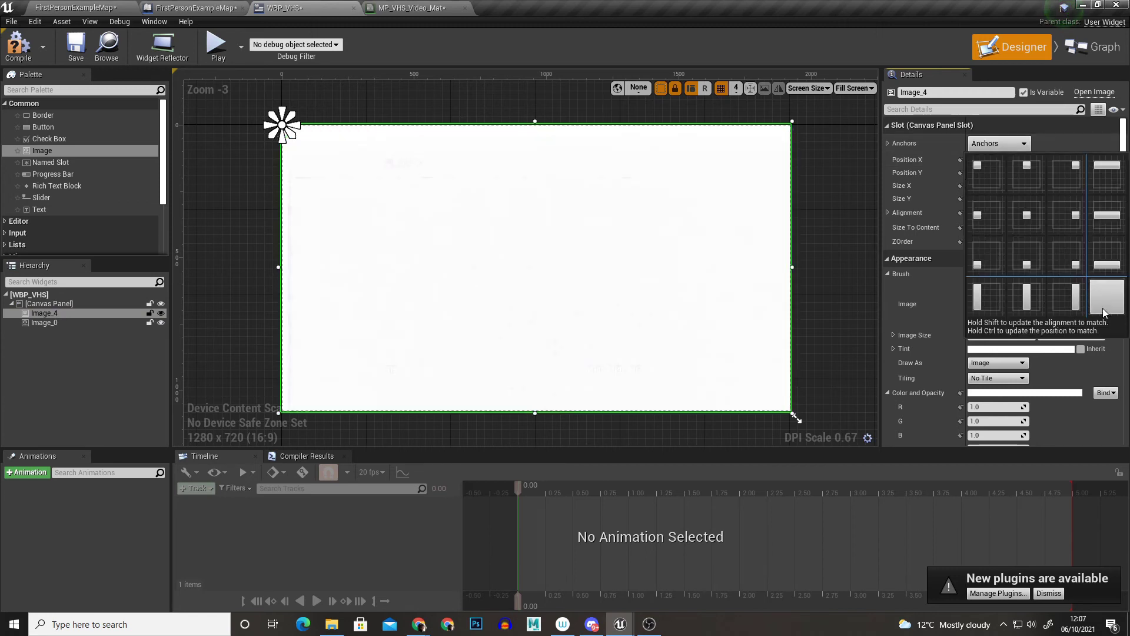
left_click(1104, 312)
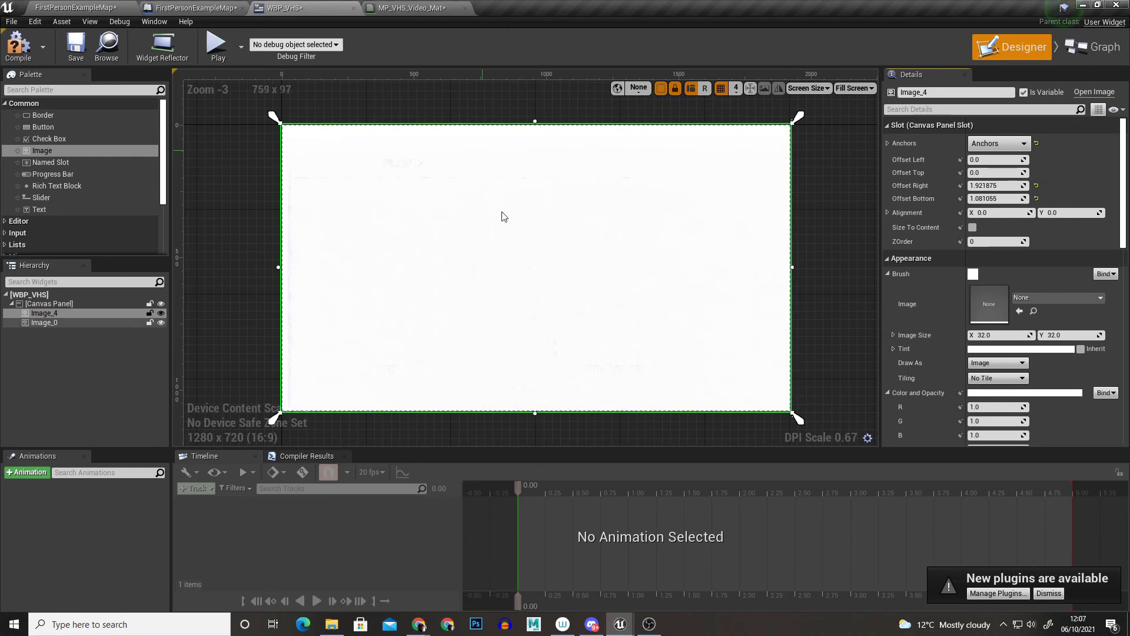
Step: Tint the new image bright green (sRGB 4FFF00) through Color and Opacity and lower its alpha to about 0.22
scroll(938, 399, "down", 3)
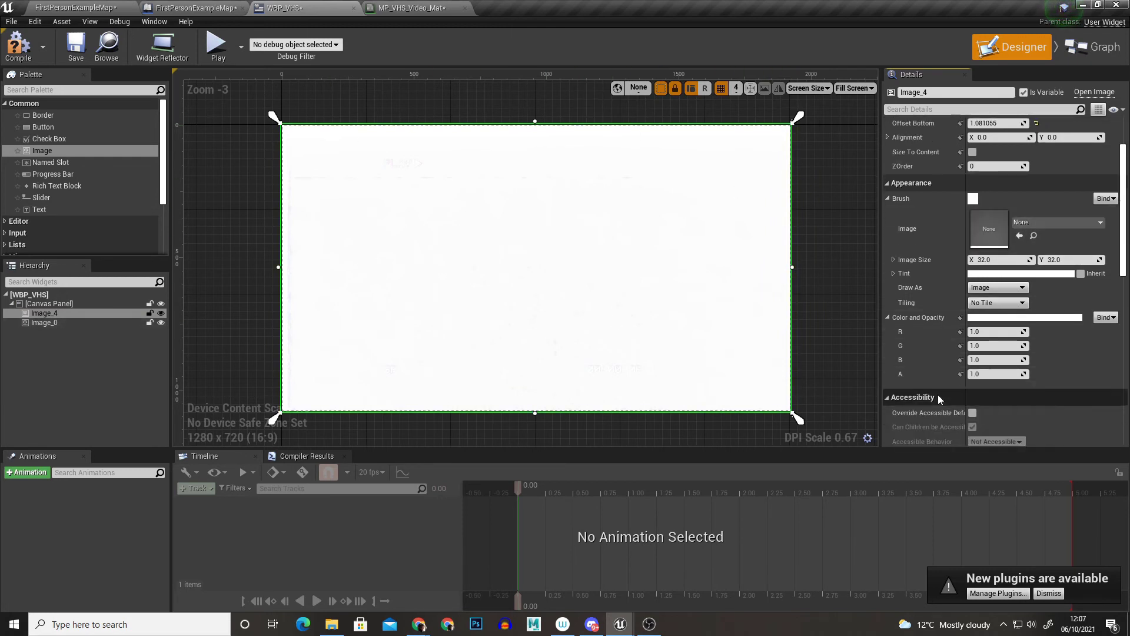
scroll(937, 397, "down", 1)
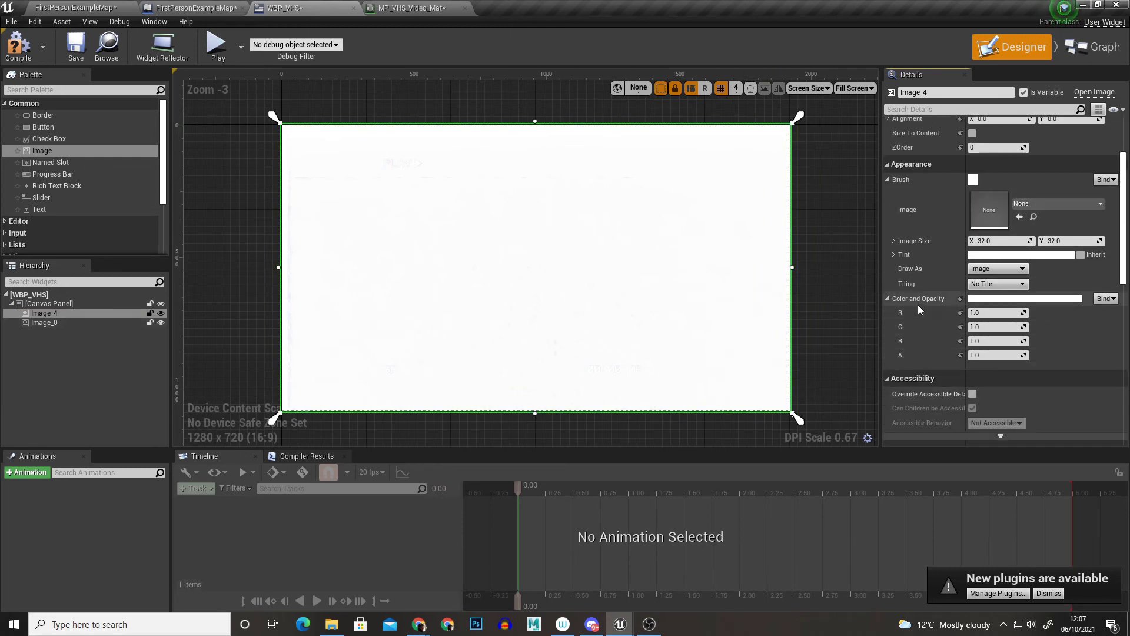
left_click(998, 303)
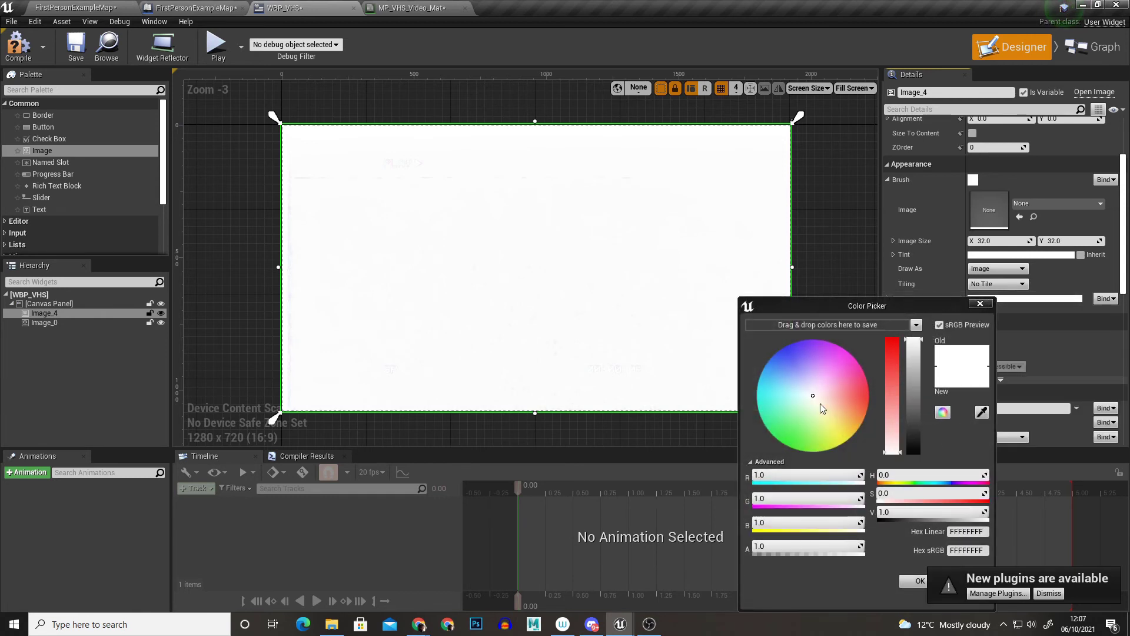
left_click_drag(820, 404, 787, 447)
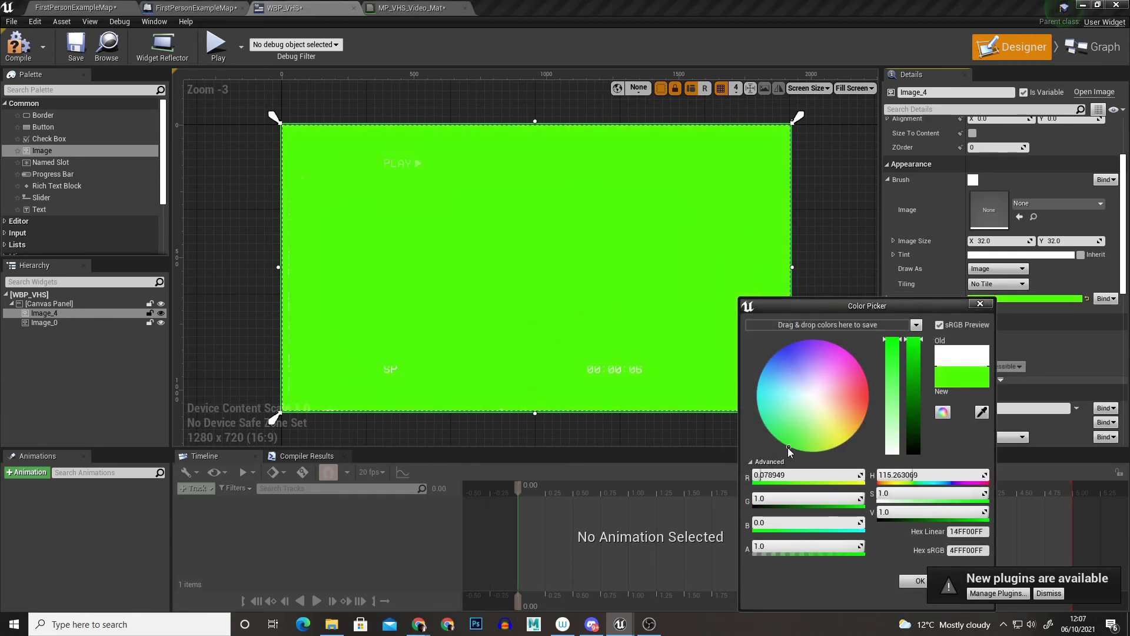
left_click_drag(840, 306, 771, 142)
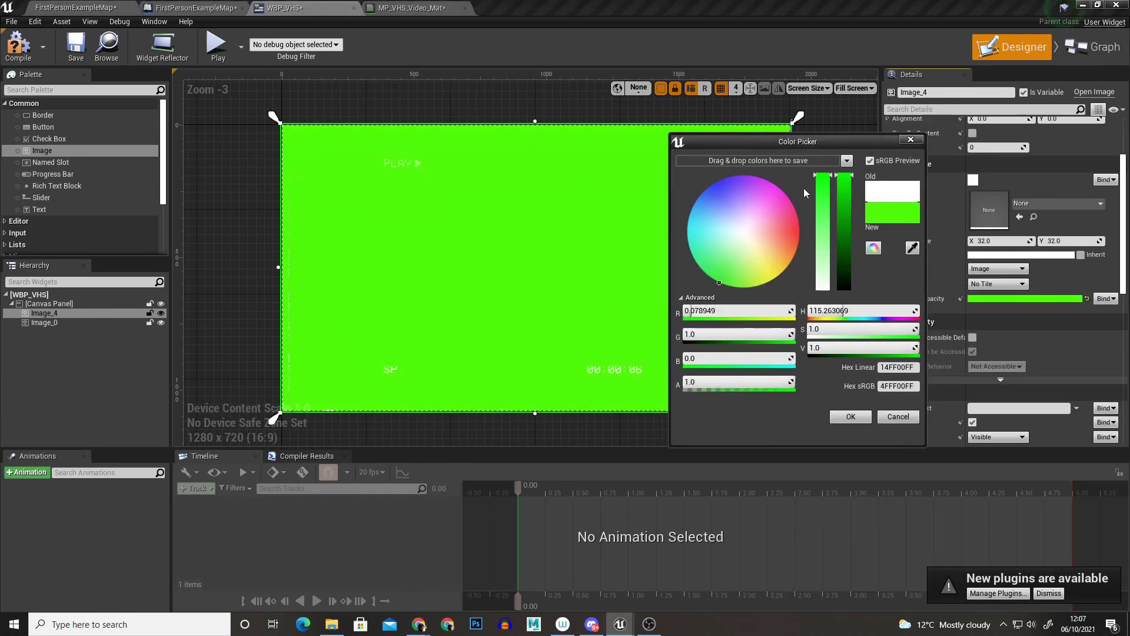
left_click(851, 417)
left_click(888, 299)
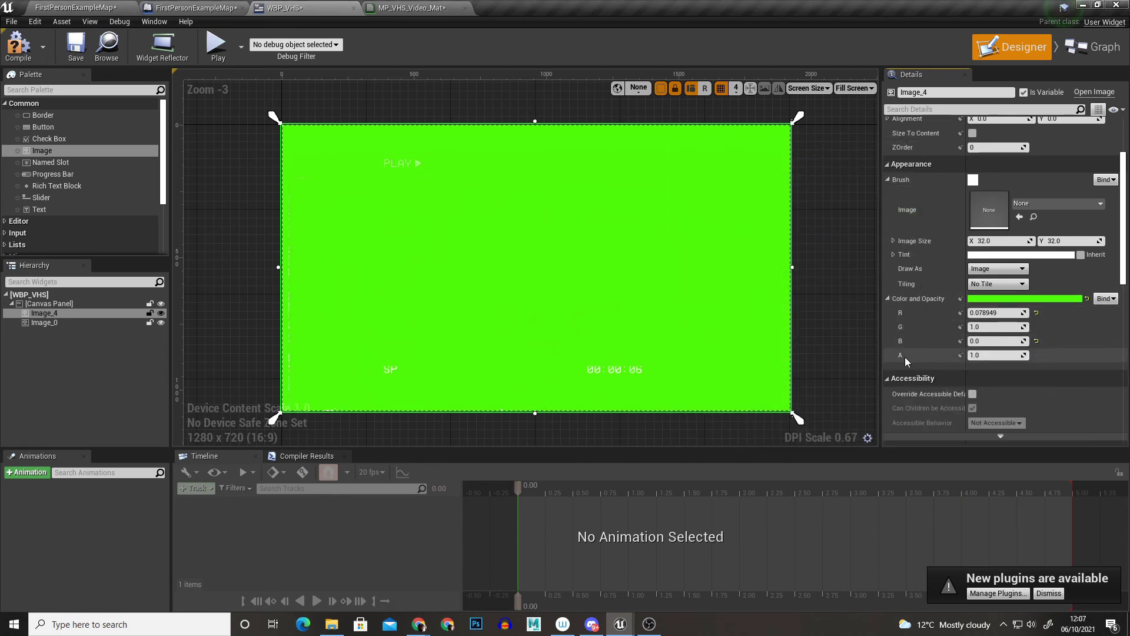
left_click_drag(995, 355, 950, 355)
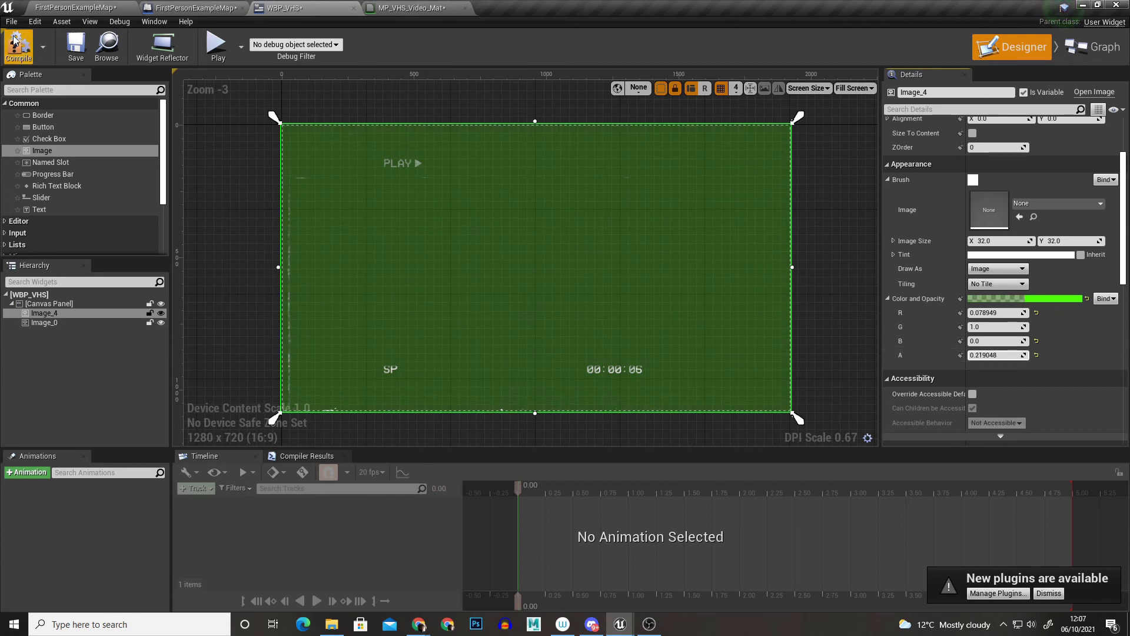
Step: Play the FirstPersonExampleMap level in full screen and walk around to check the green-tinted VHS overlay
left_click(105, 7)
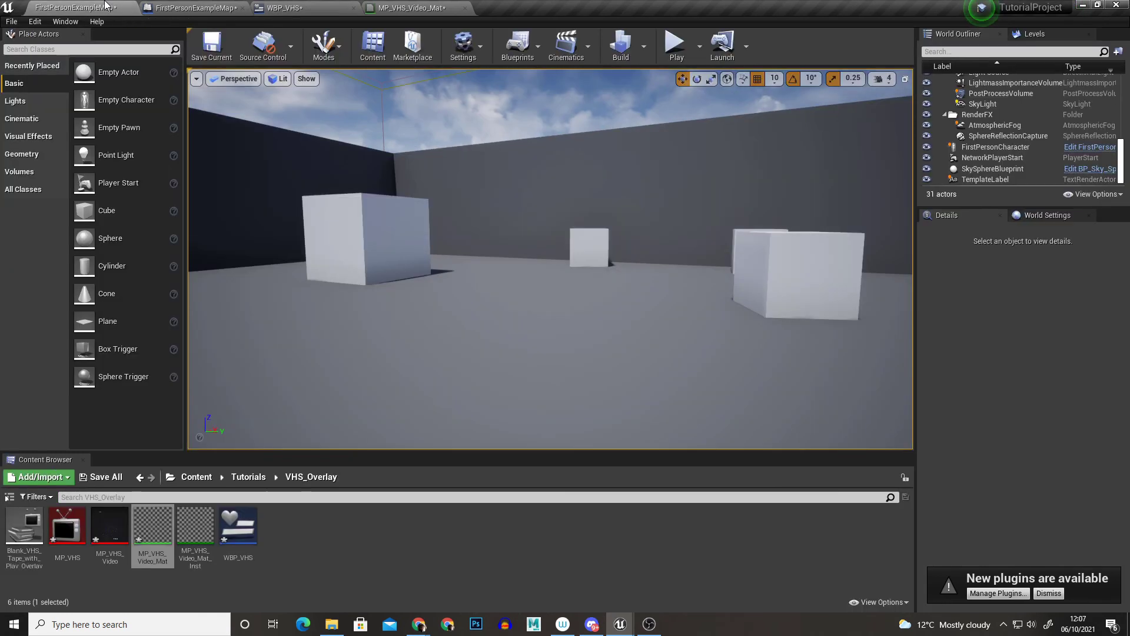
left_click(687, 42)
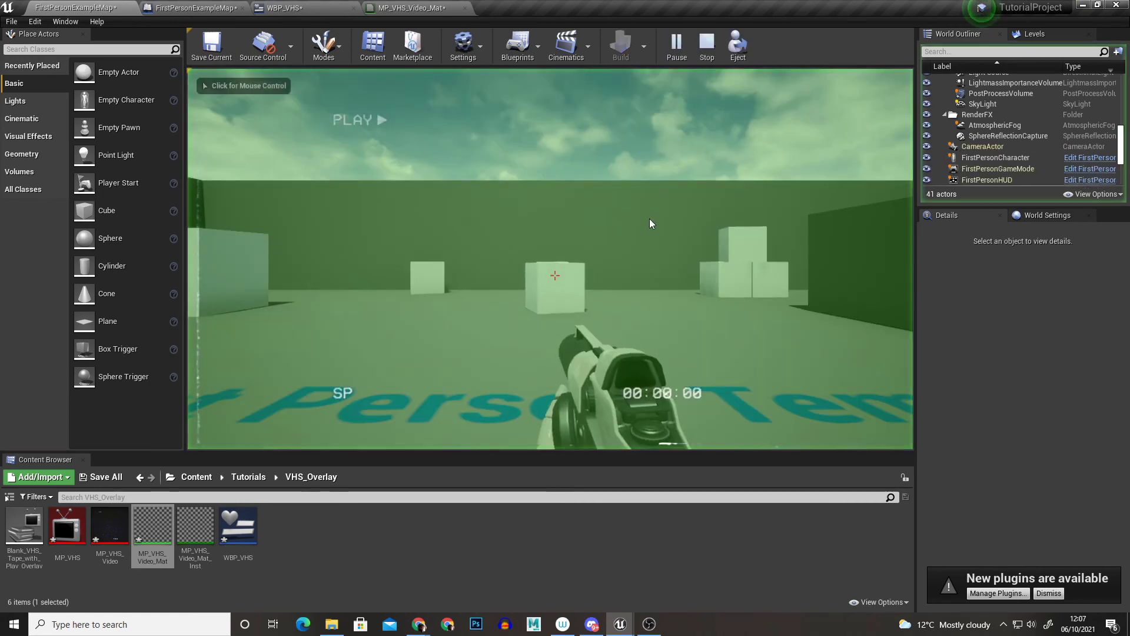
key("shift+F1")
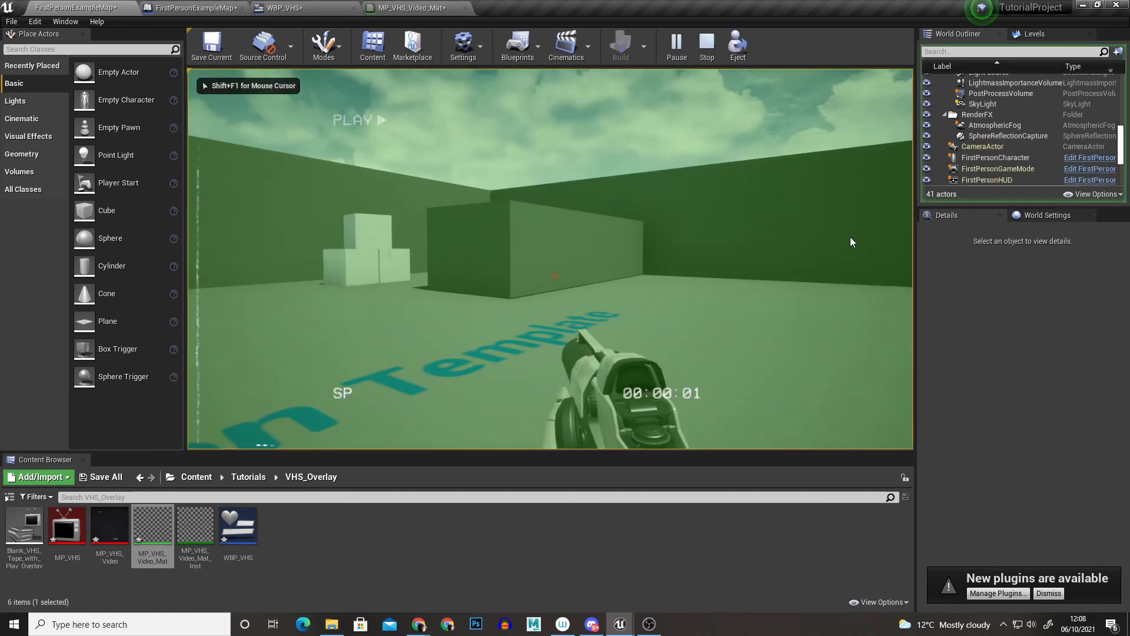
key("F11")
left_click(850, 236)
key("w")
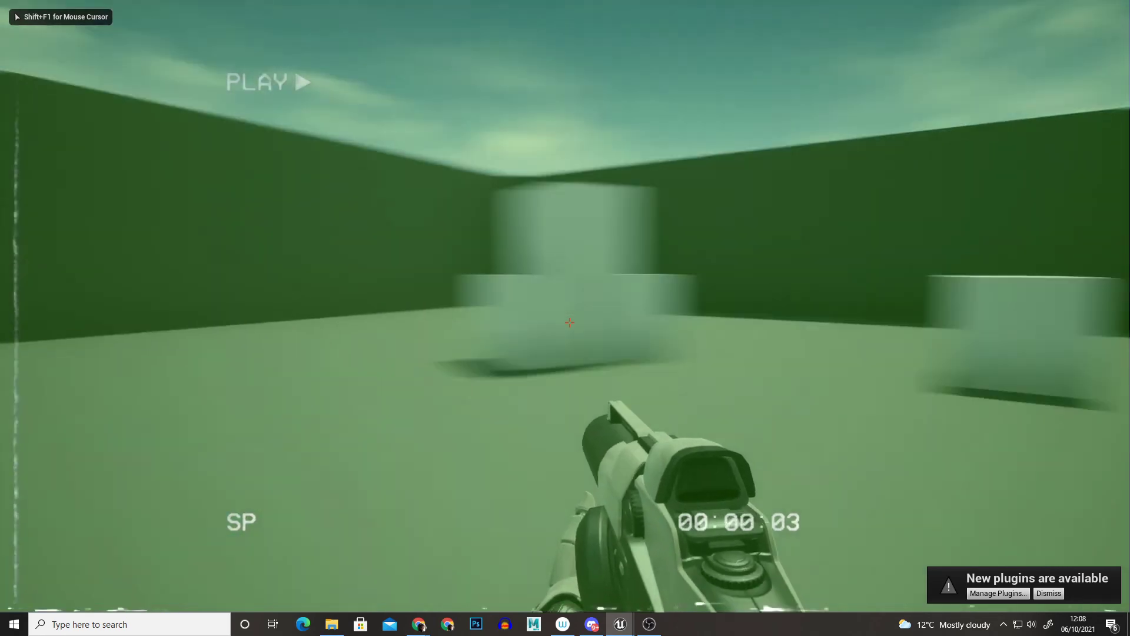
key("d")
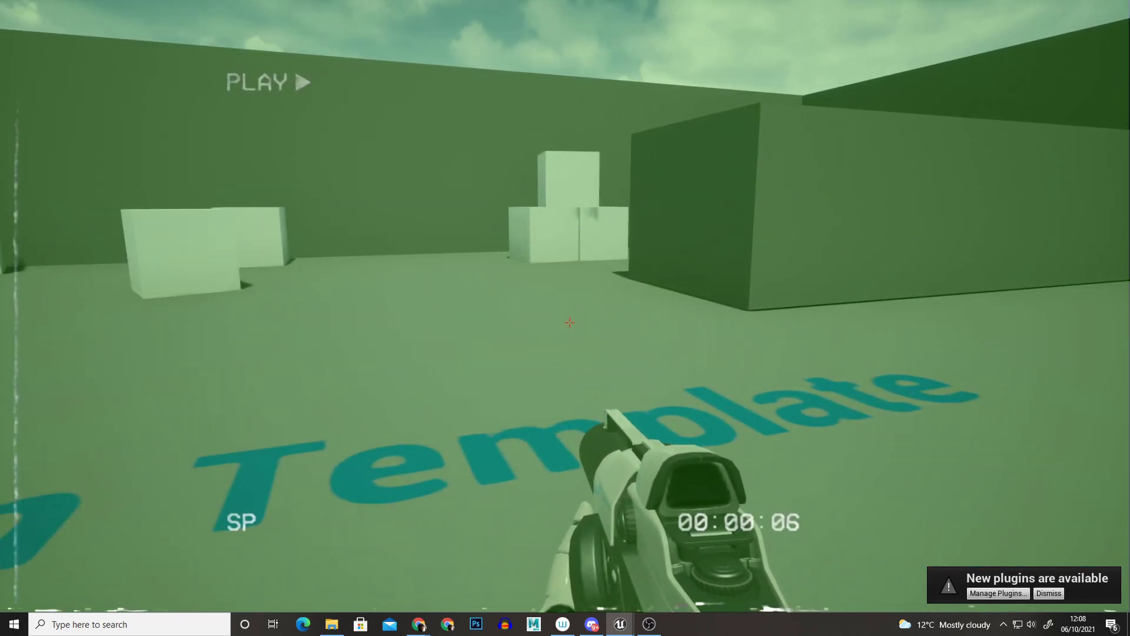
key("w")
key("a")
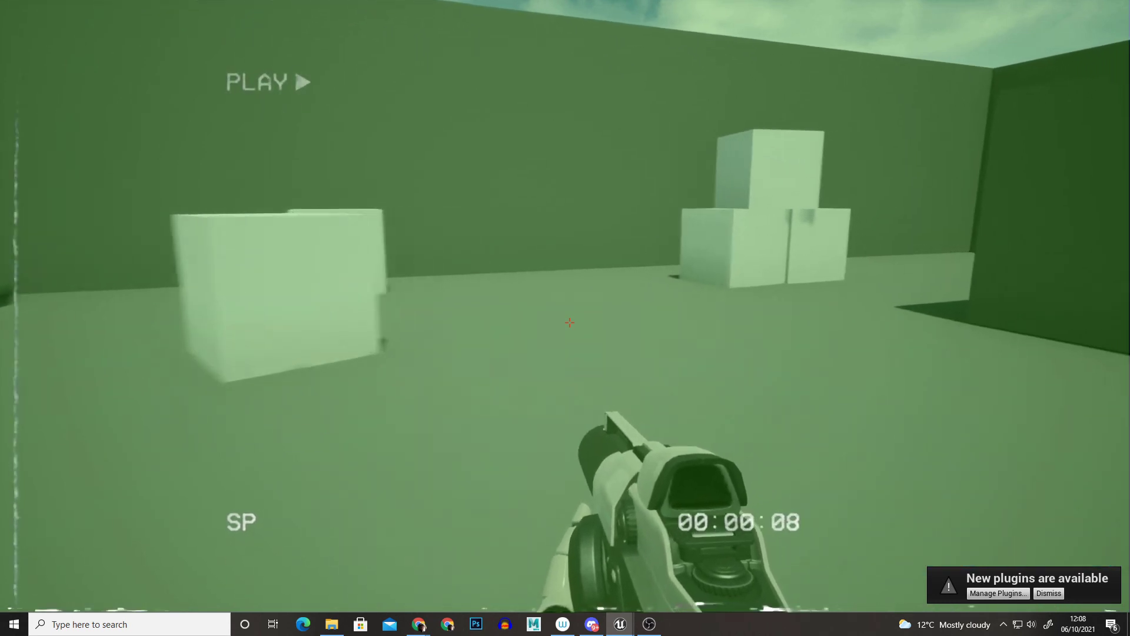
key("d")
key("s")
key("a")
key("w")
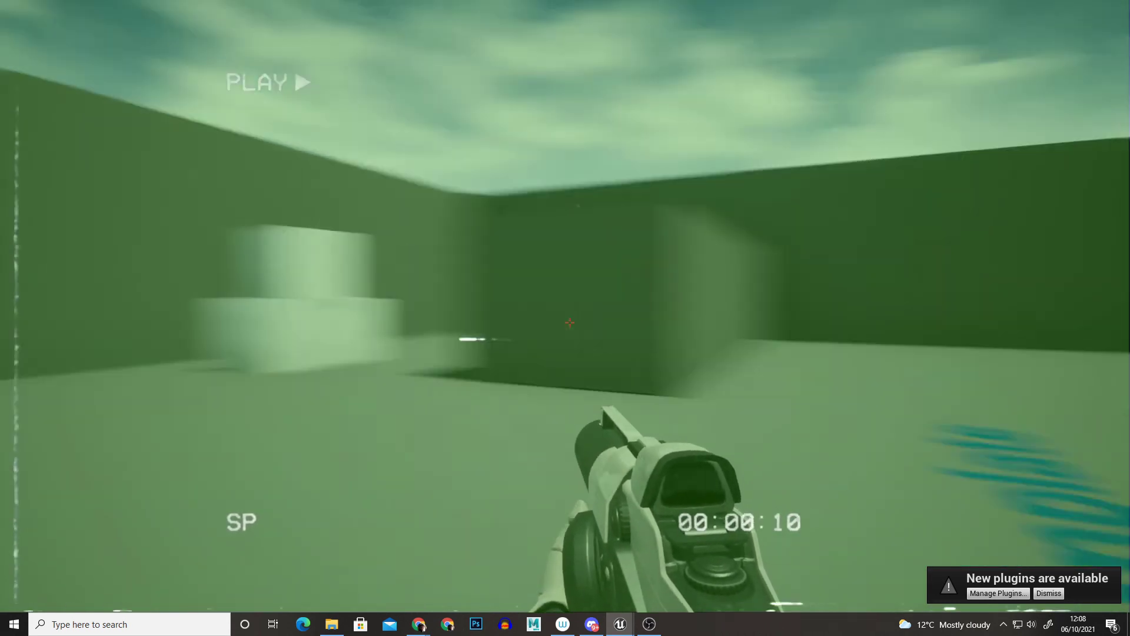
key("d")
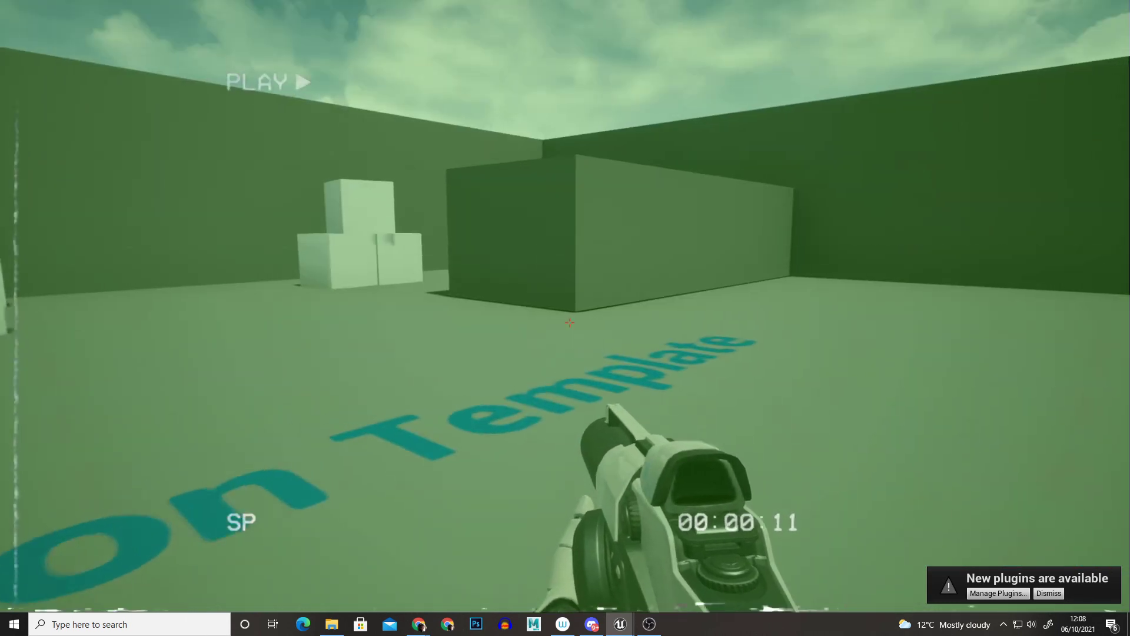
key("w")
key("w")
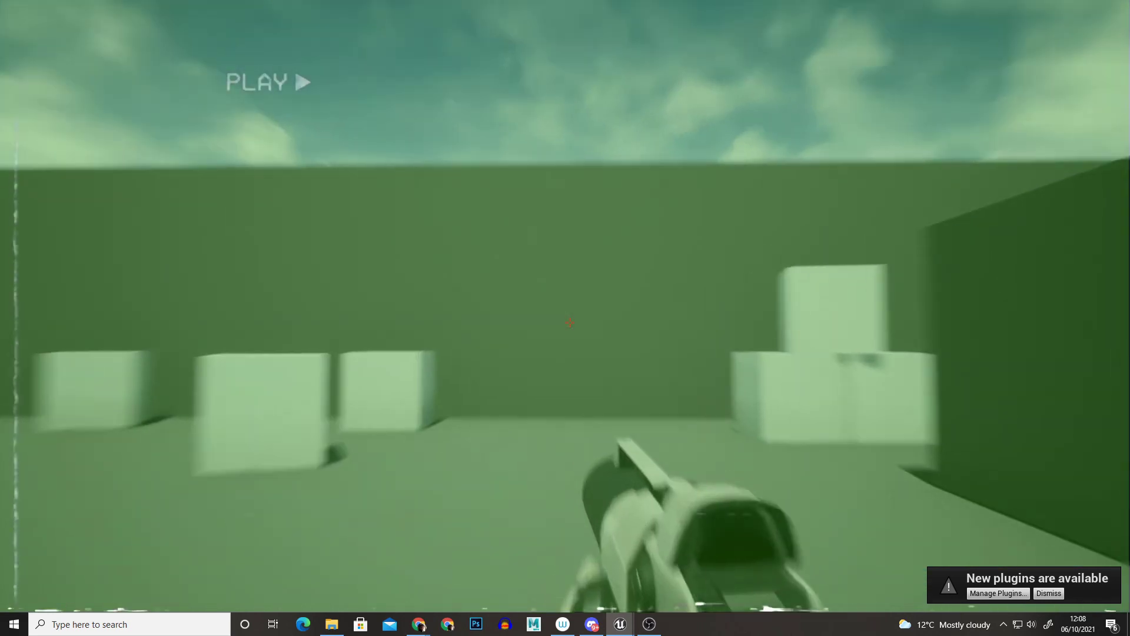
key("w")
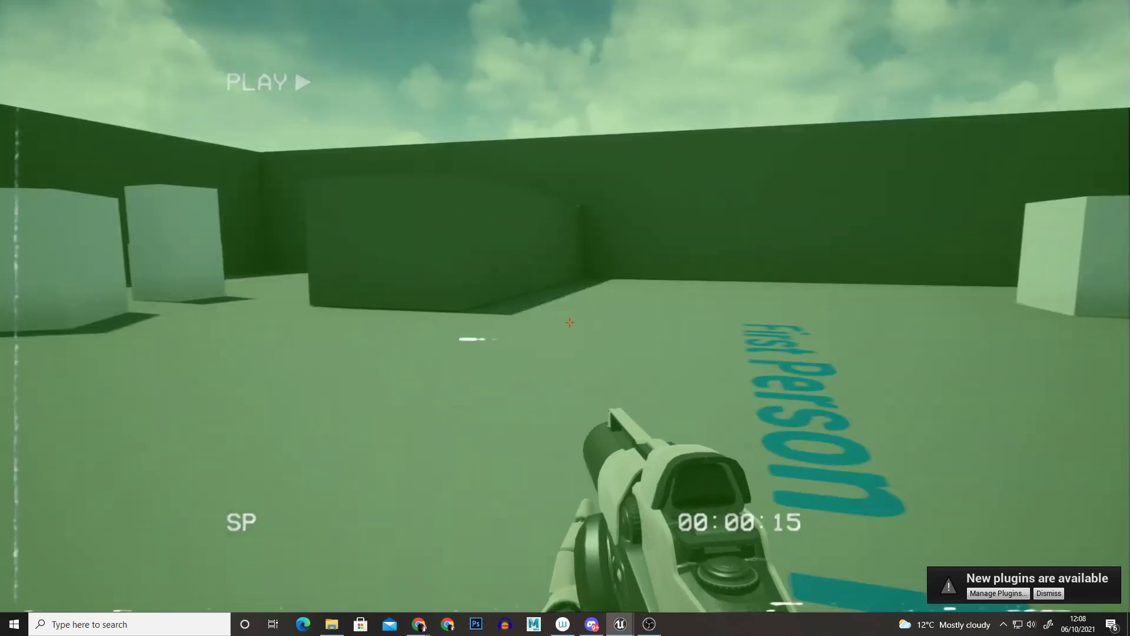
key("w")
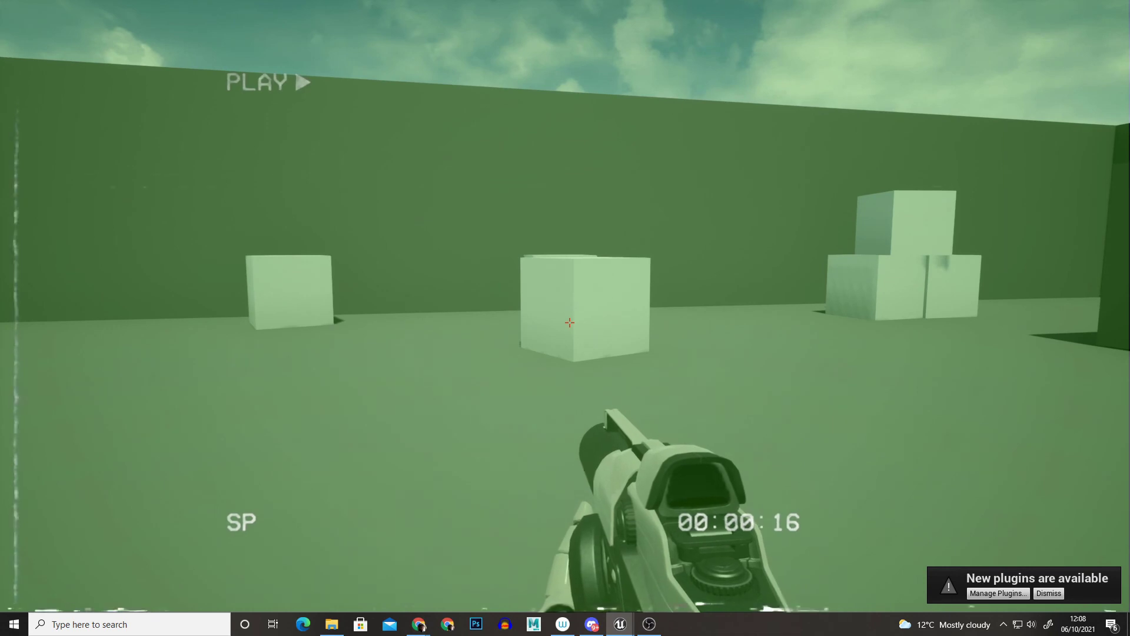
key("d")
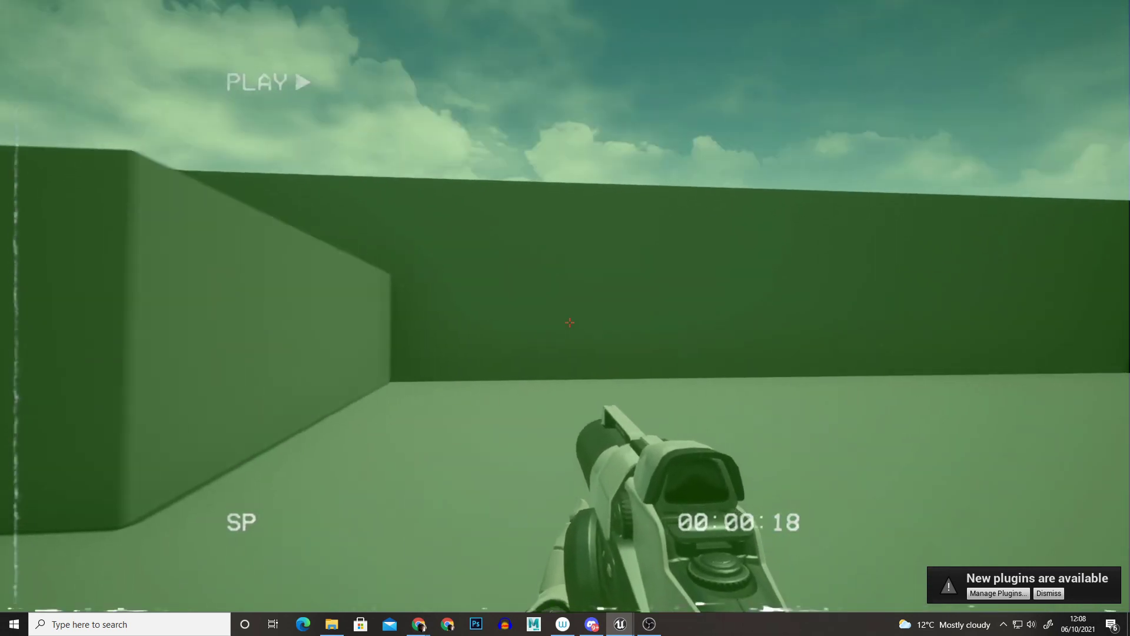
right_click(569, 322)
key("a")
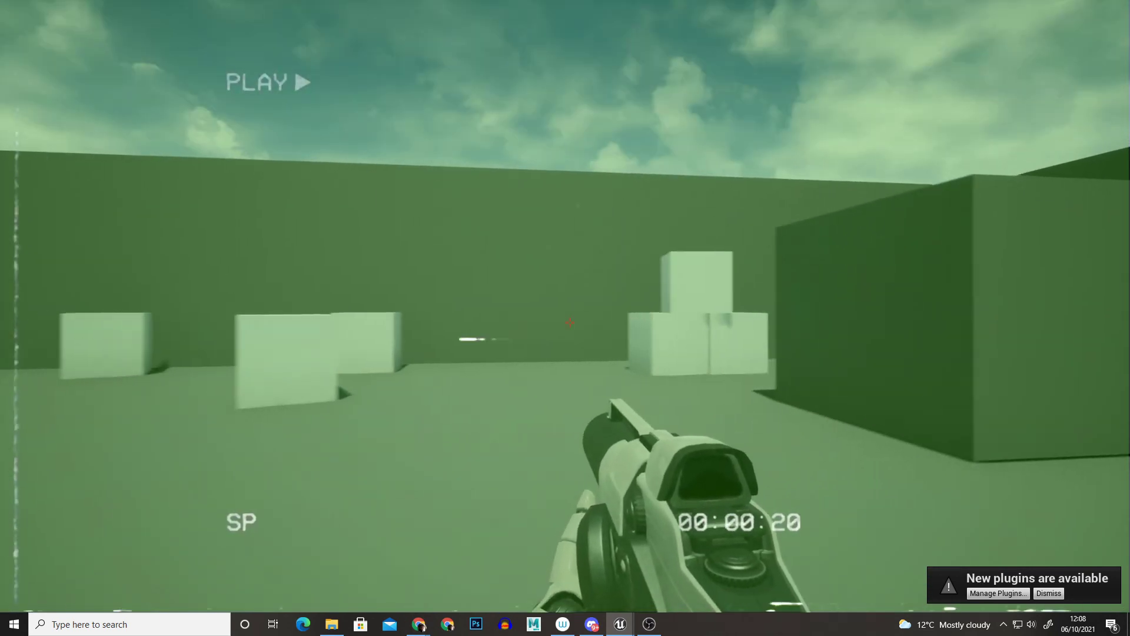
key("a")
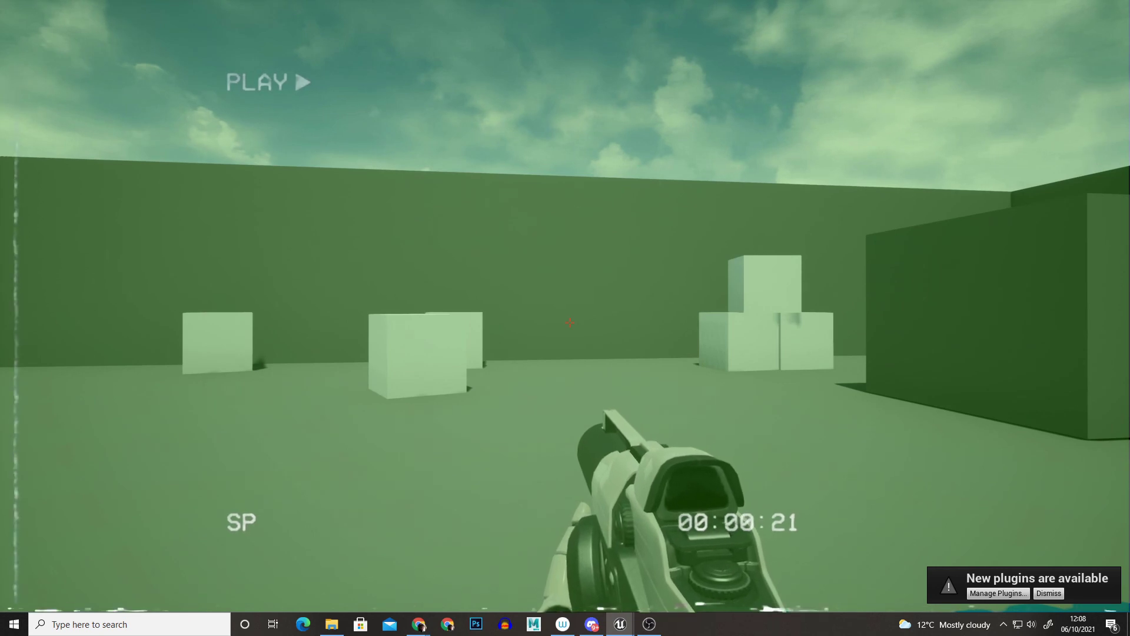
key("a")
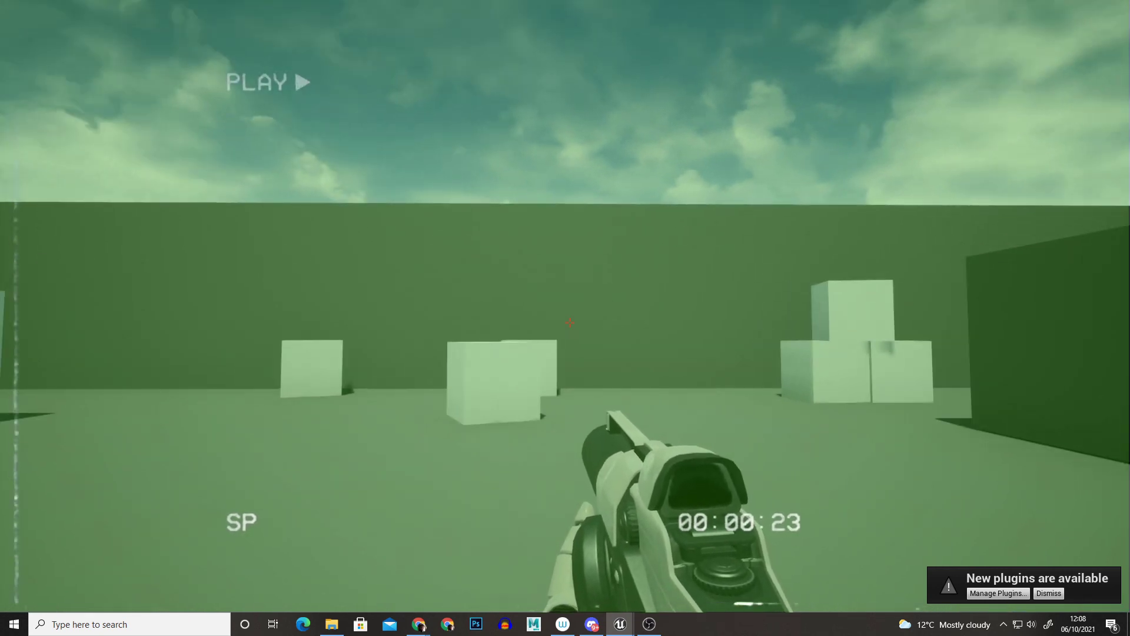